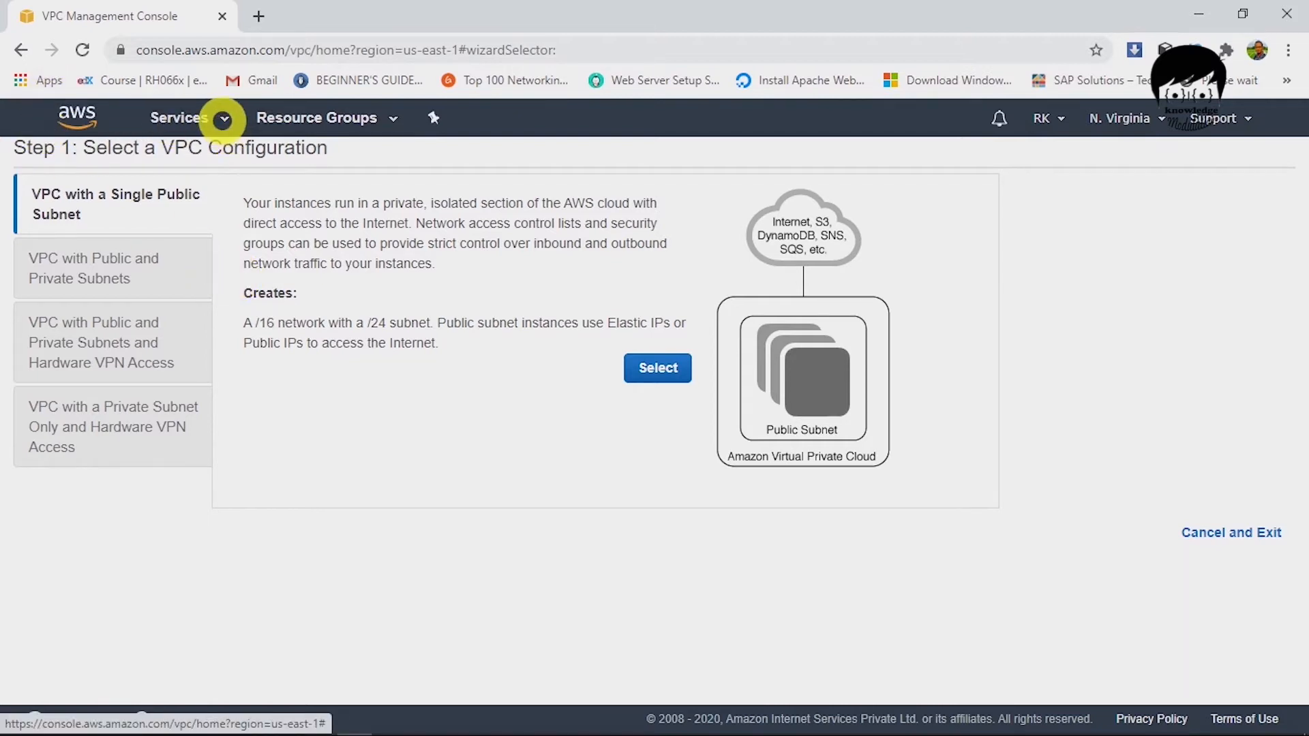
- Go to the VPC service and open its list of VPCs in the N. Virginia region
click(222, 119)
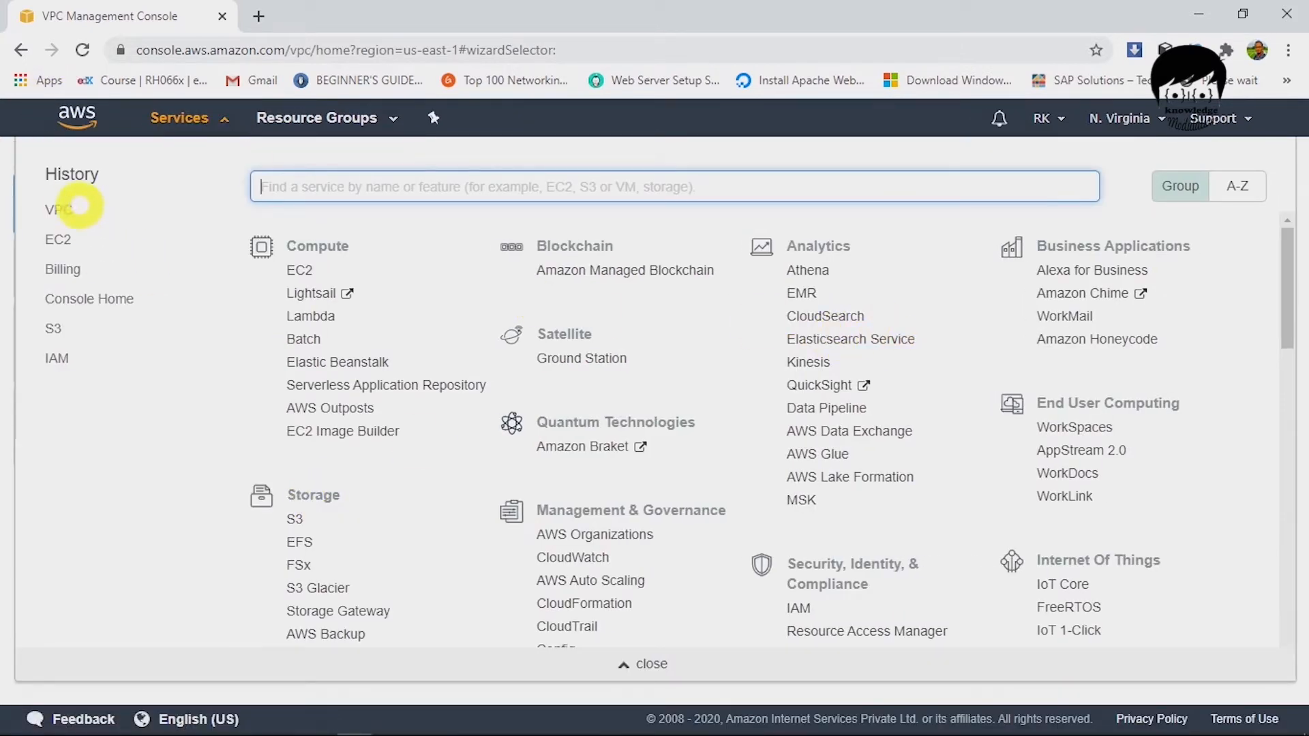
click(77, 207)
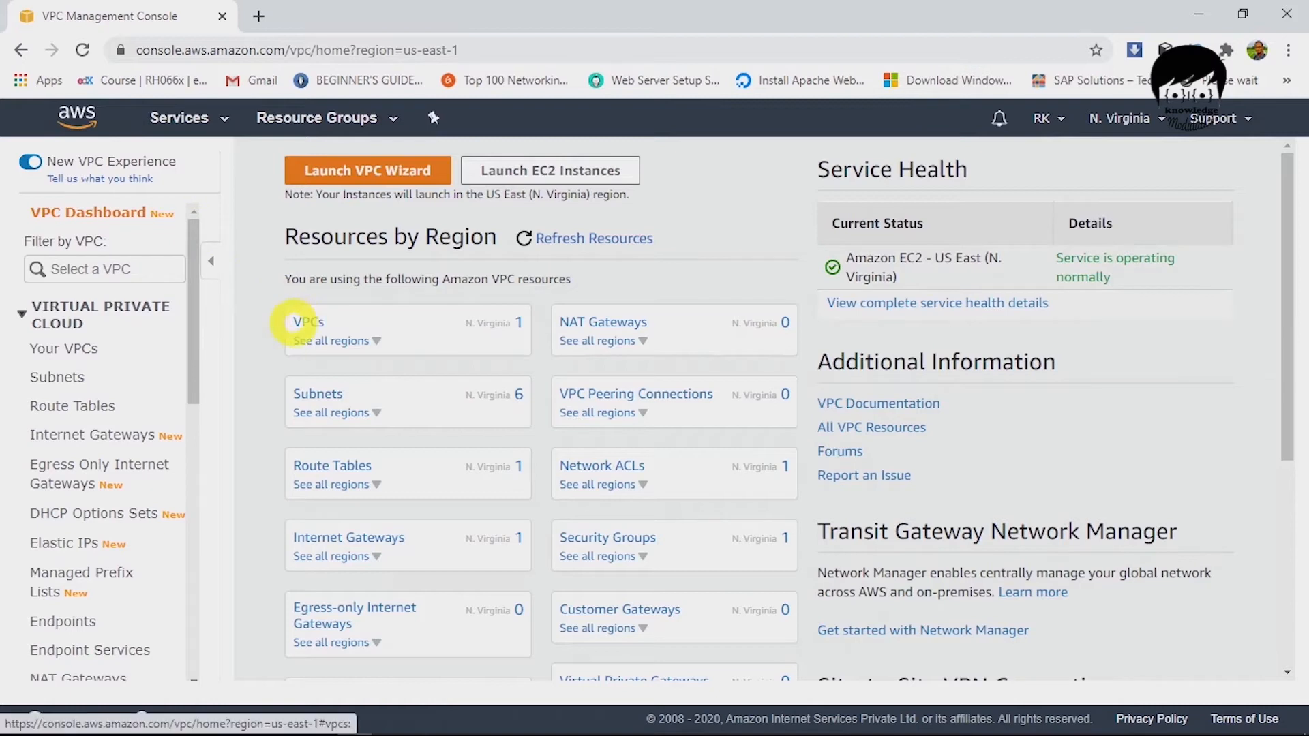
click(307, 323)
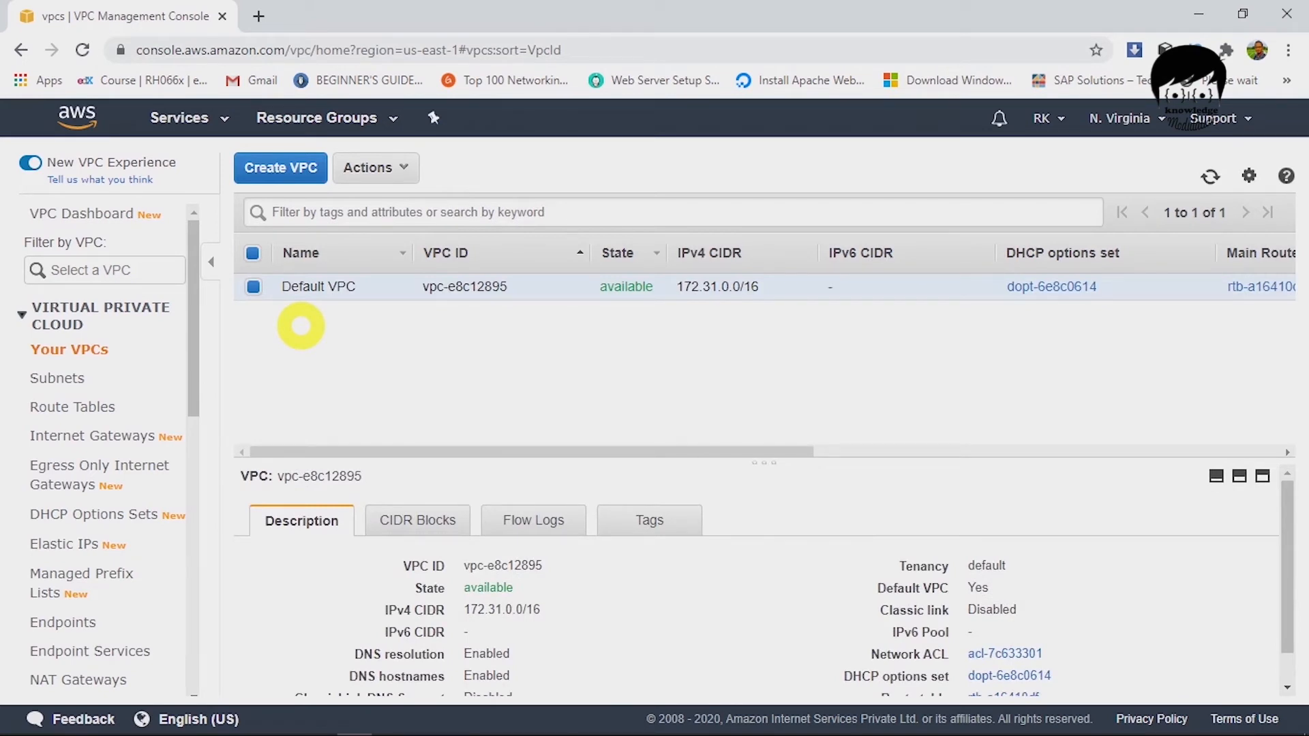
- Create a VPC named "My VPC for Demo" with the IPv4 CIDR block 10.0.0.0/16 and return to the VPC list
click(290, 170)
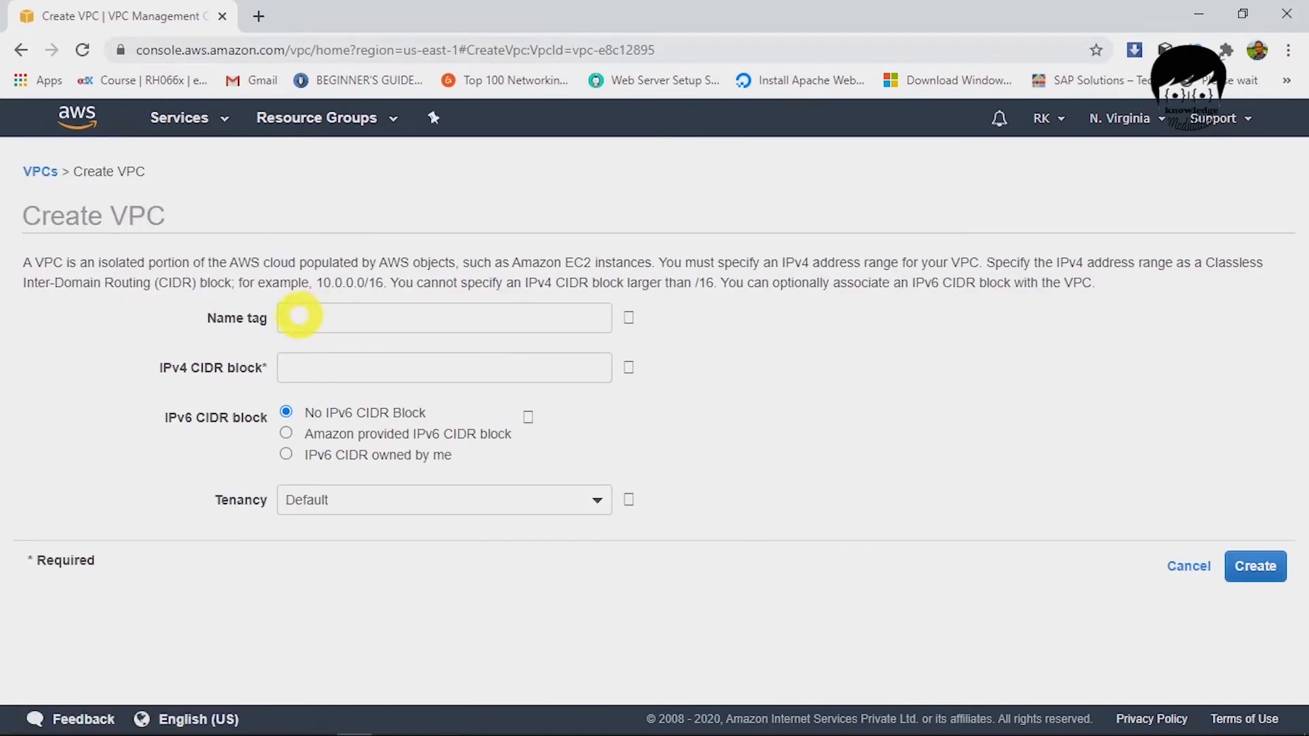
click(298, 316)
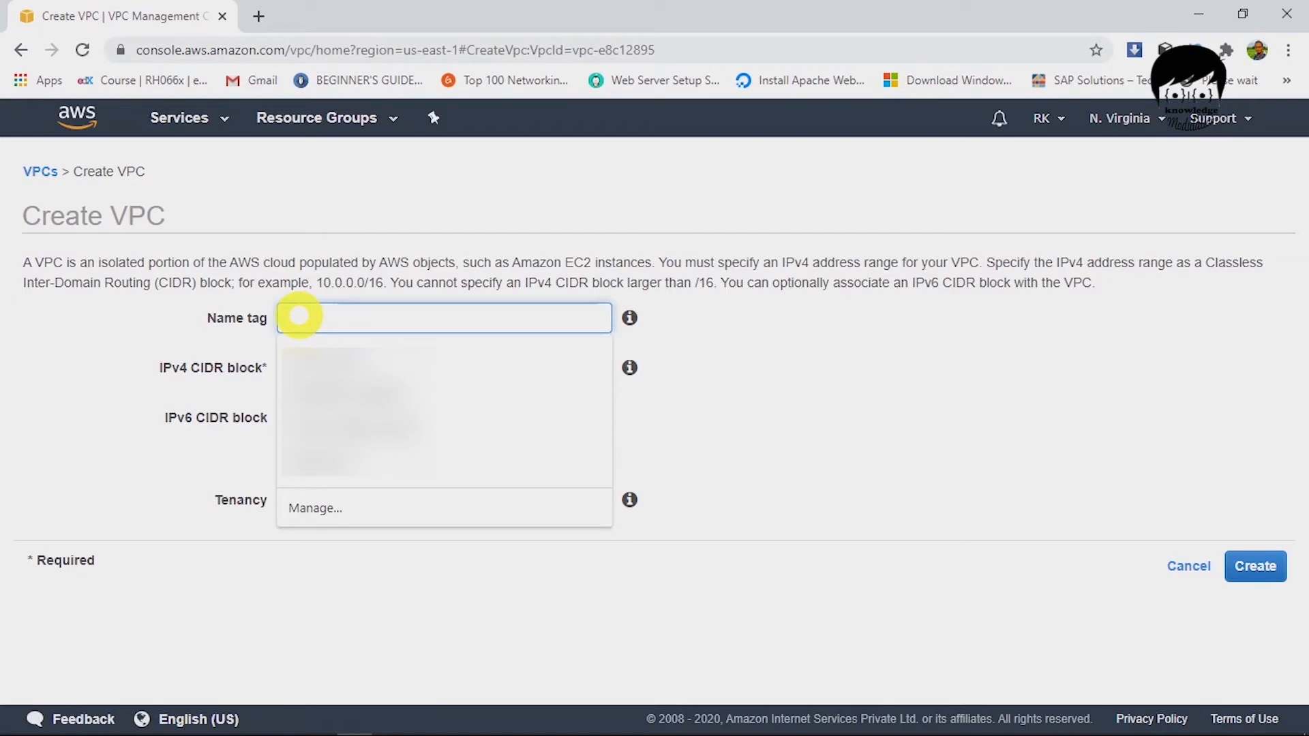
text(My VPC for Demo)
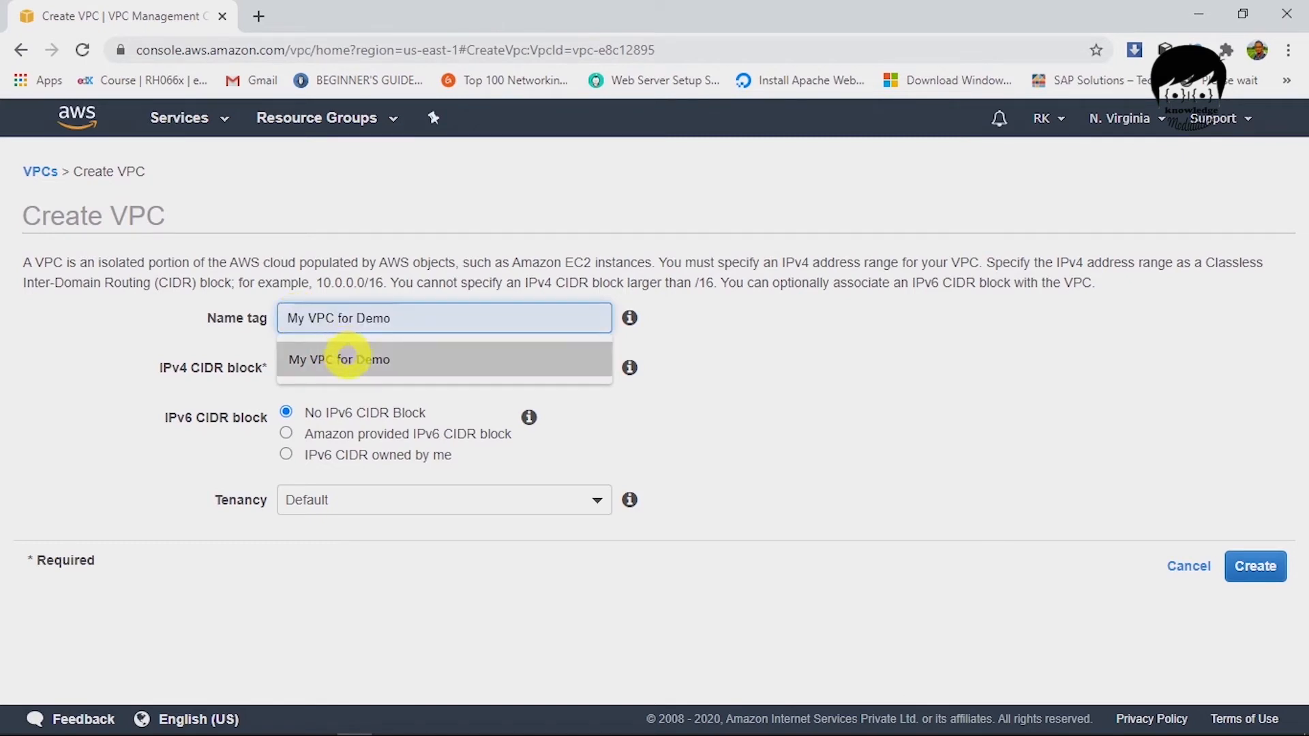
click(345, 356)
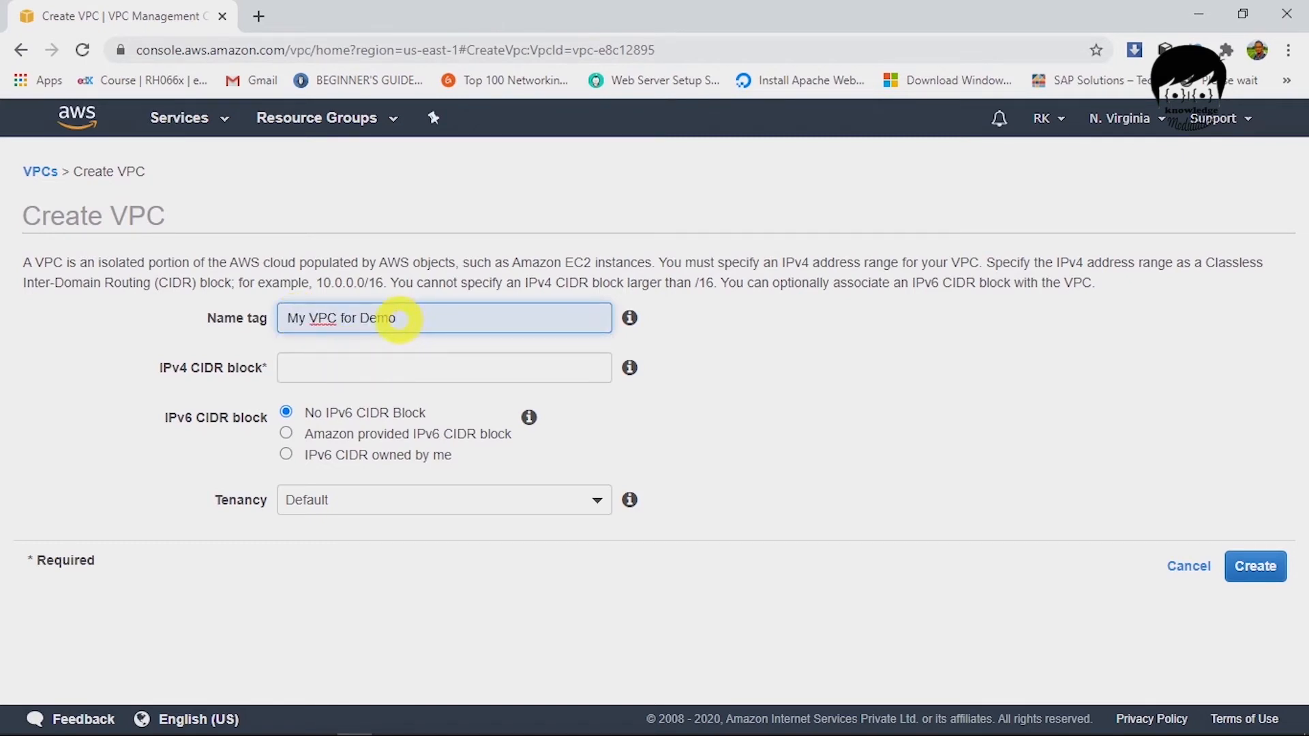
drag(399, 318, 263, 312)
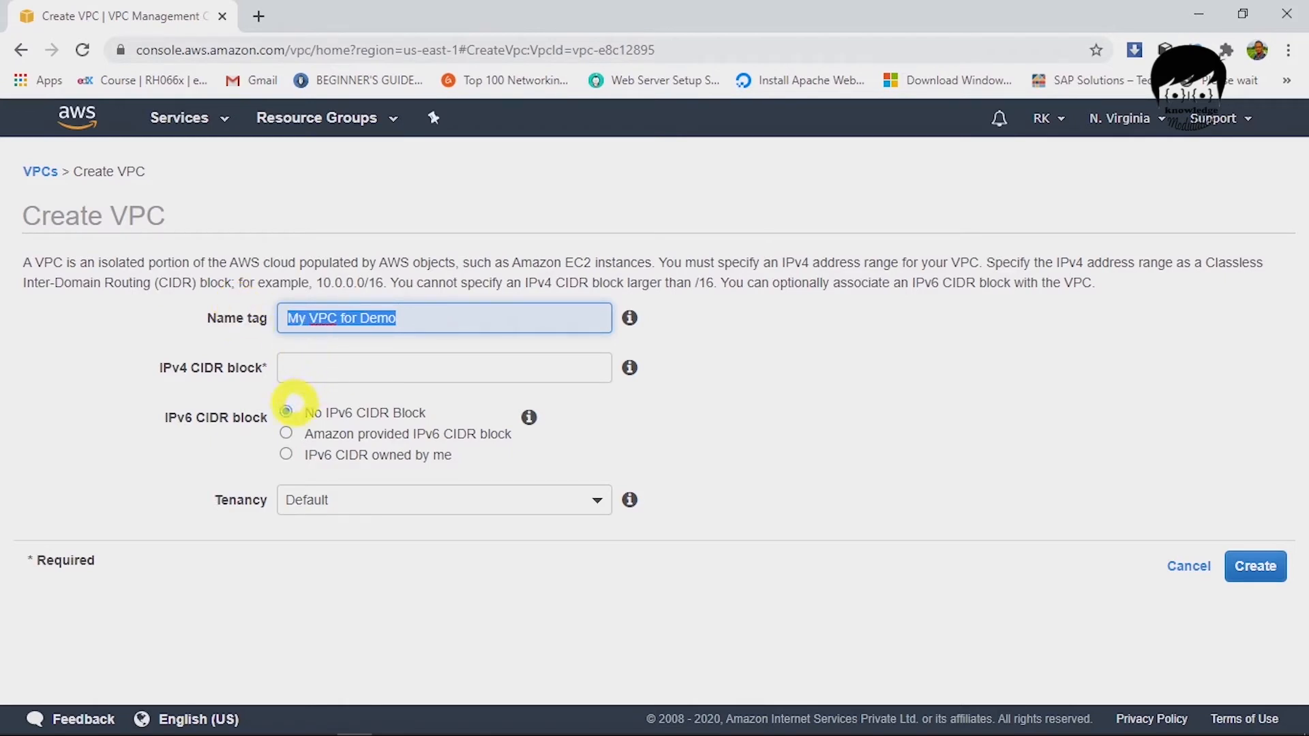
click(318, 375)
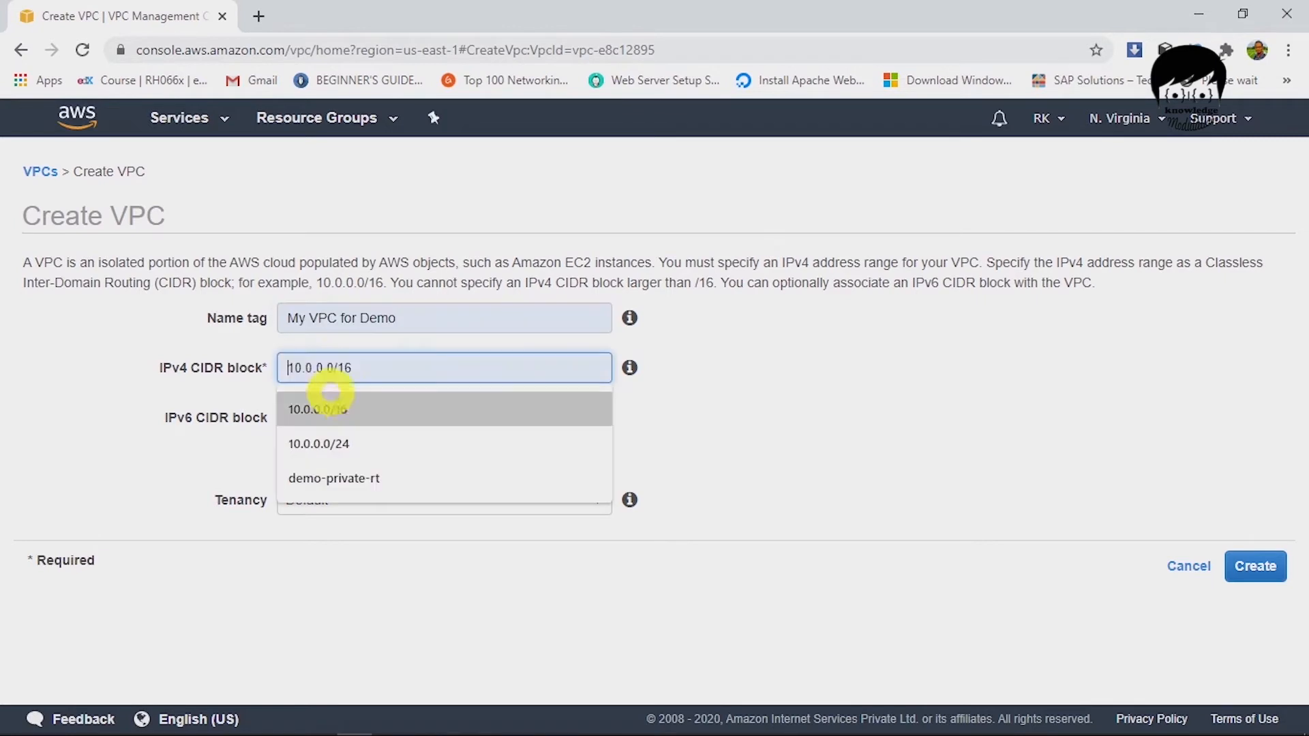
click(333, 407)
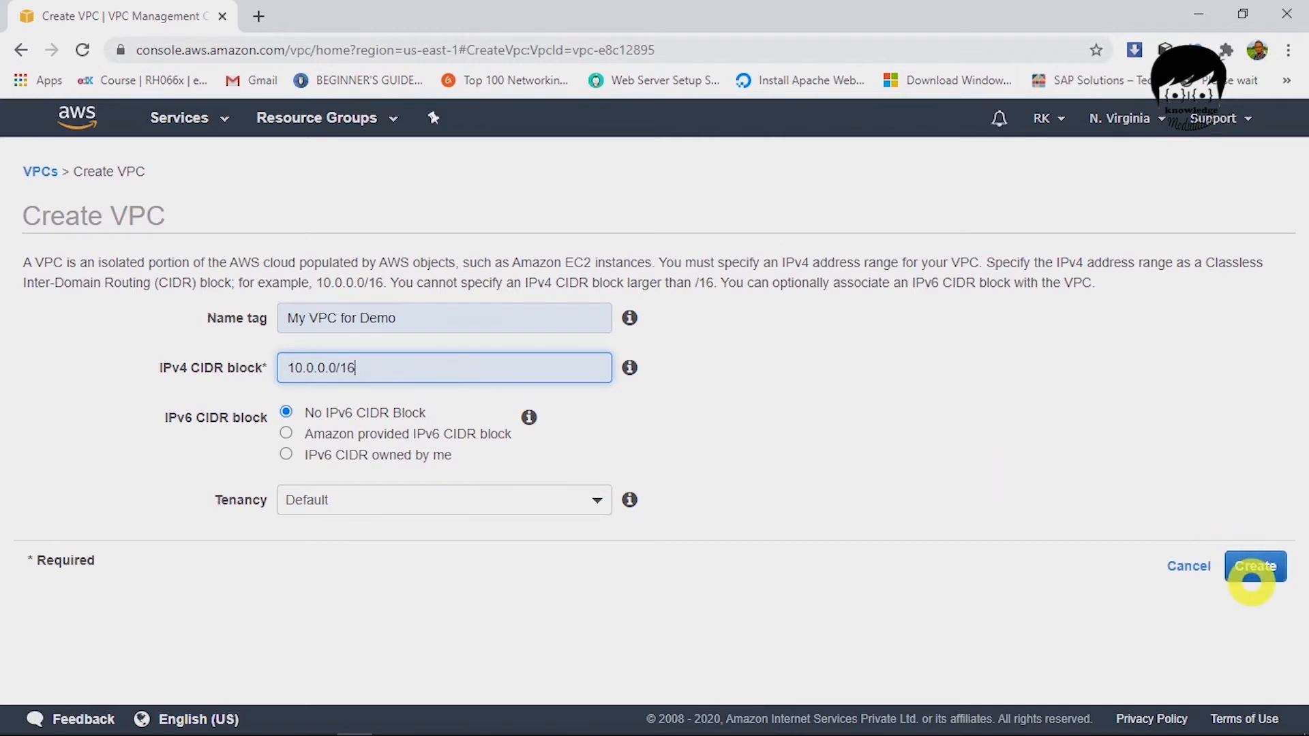
click(1250, 568)
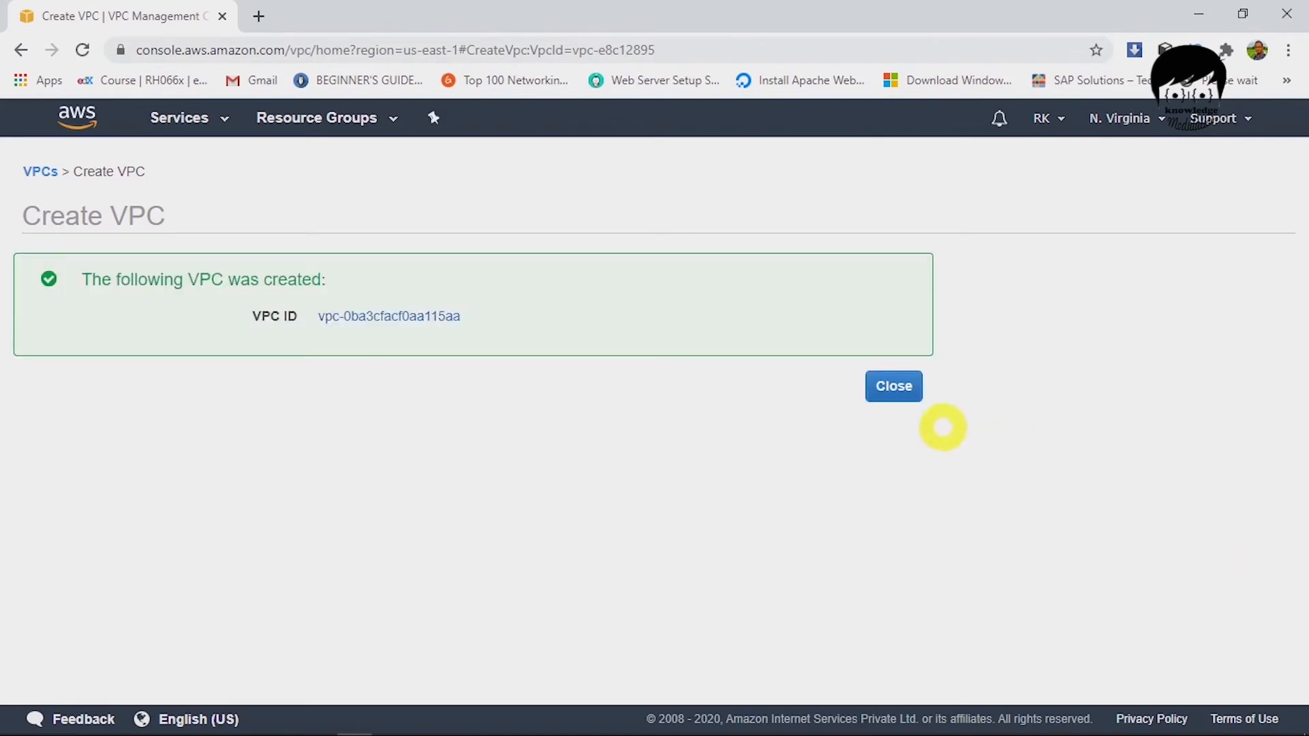
click(895, 388)
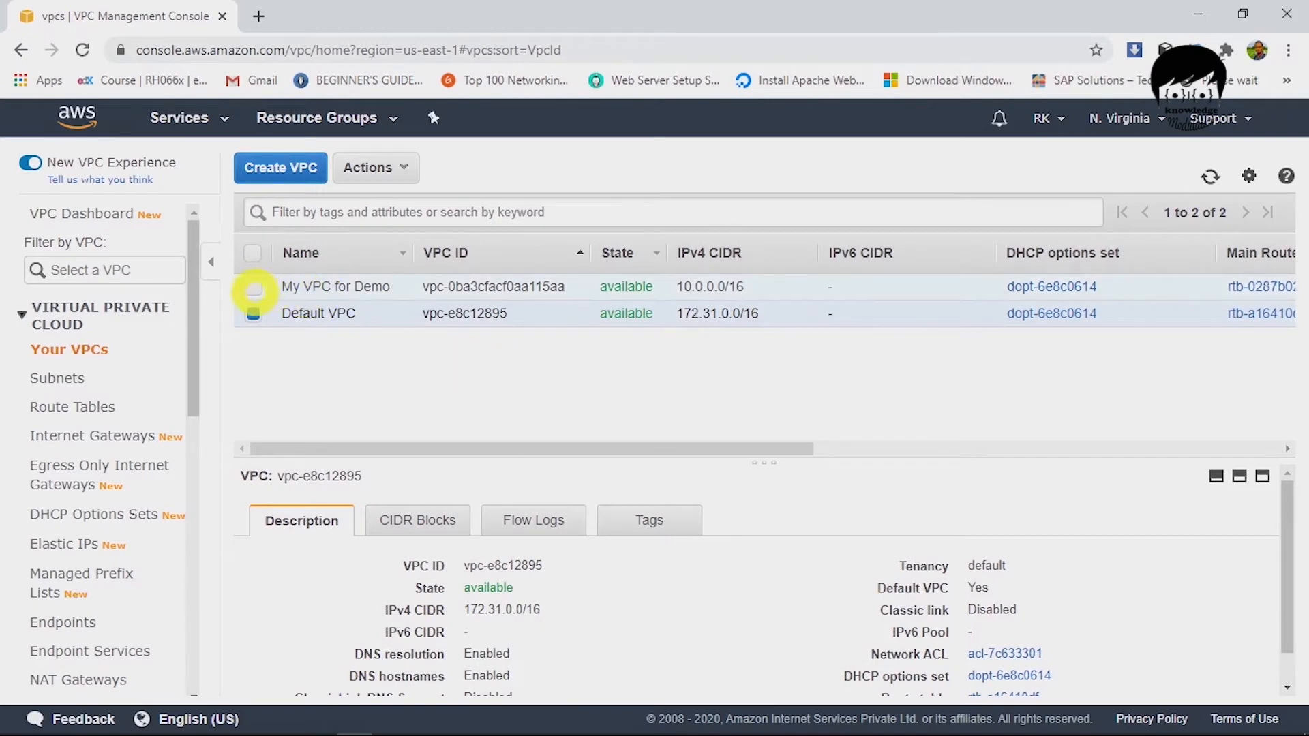
- Select only "My VPC for Demo" in the VPC list and view its description
click(254, 290)
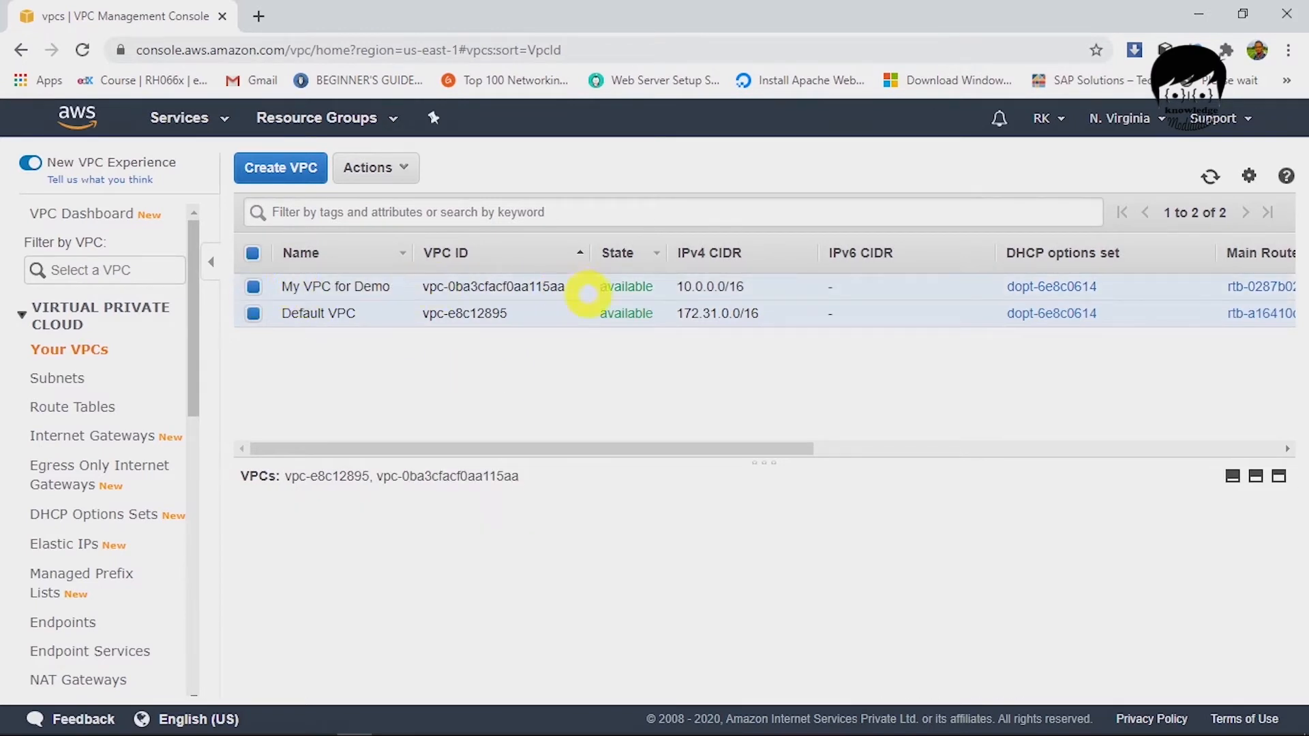
click(252, 313)
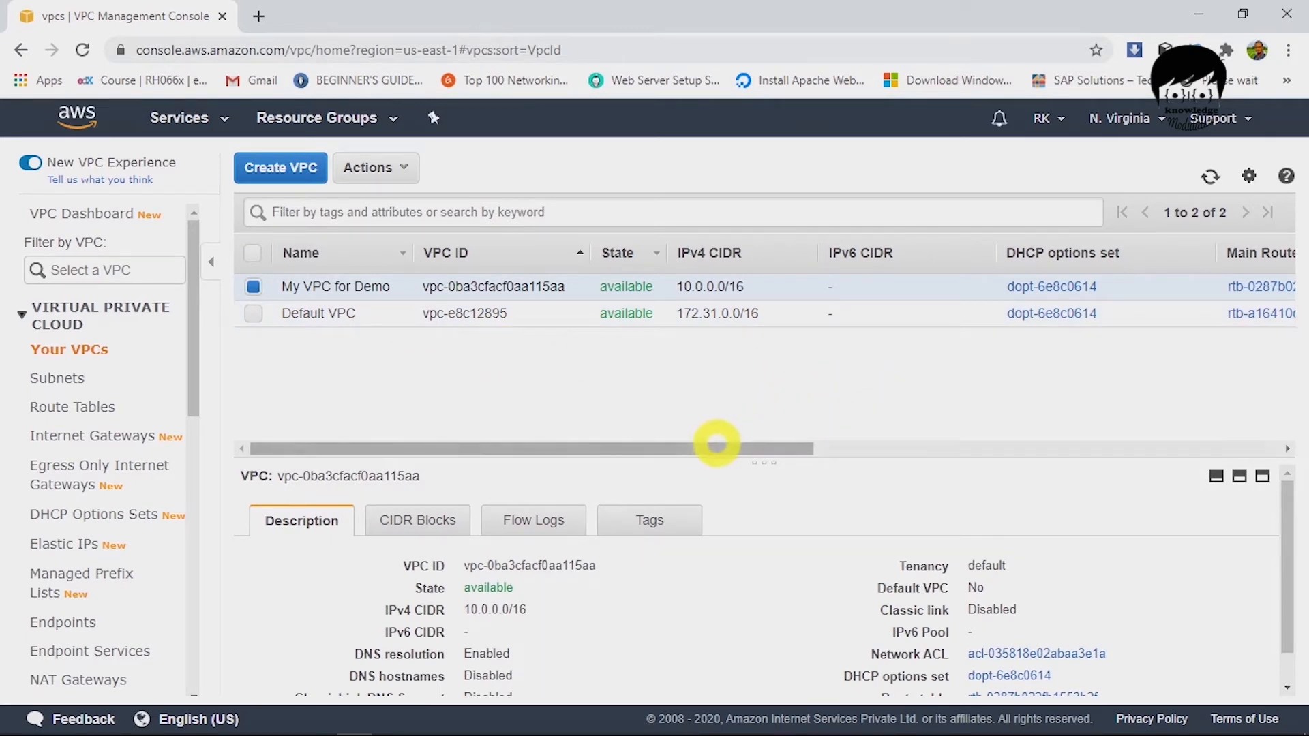
drag(715, 444, 697, 482)
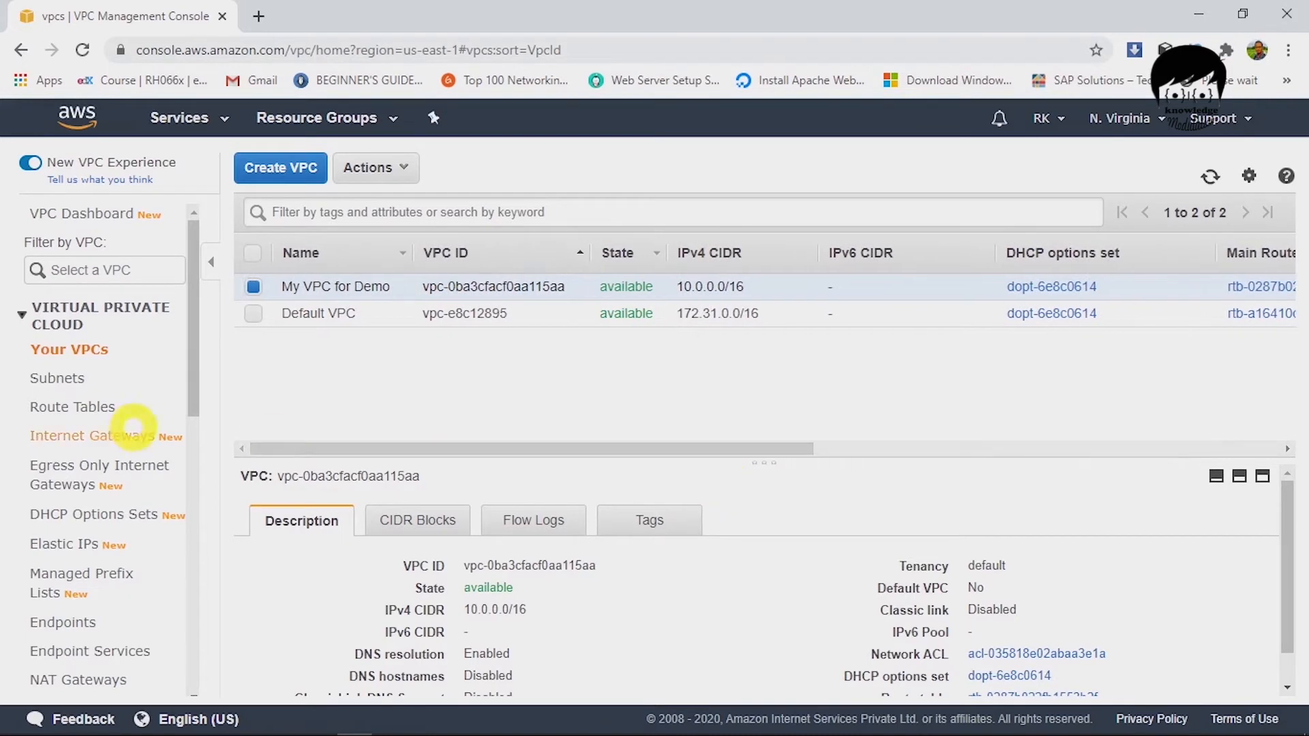
- Look through the route tables and view the summary of the one belonging to "My VPC for Demo"
click(77, 407)
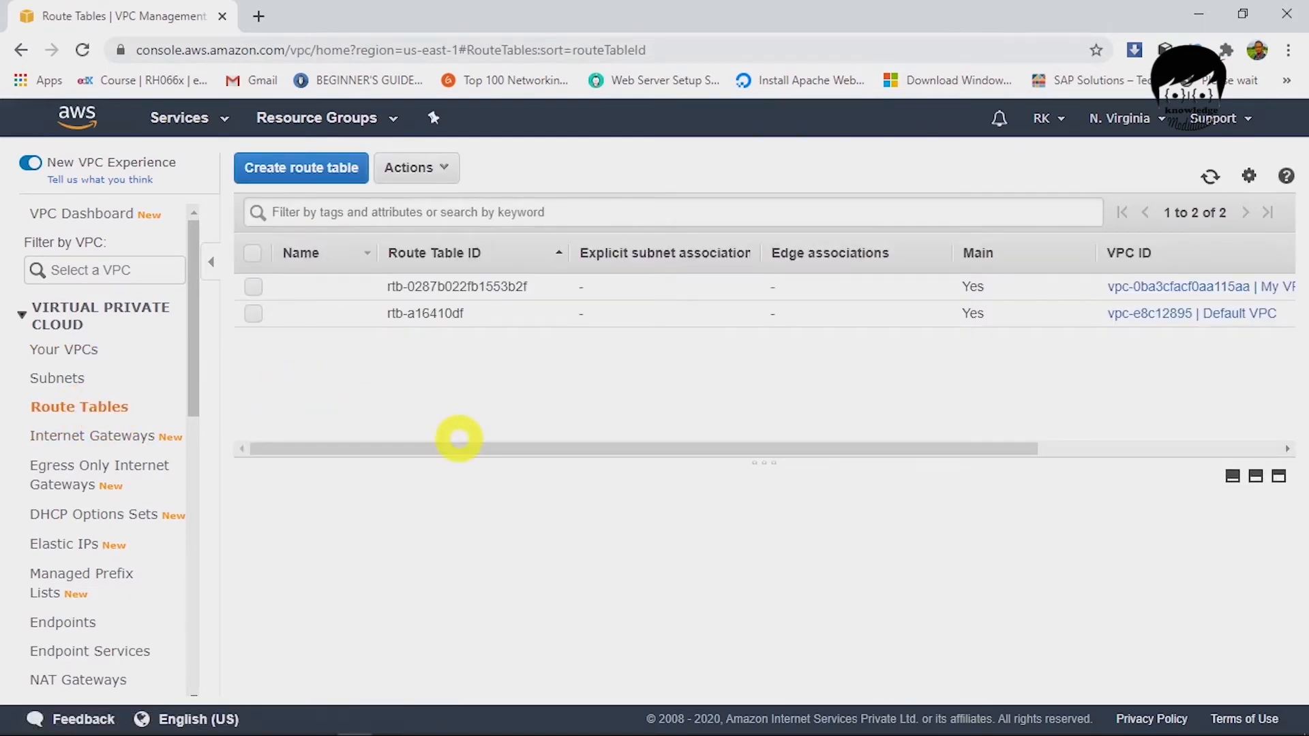
drag(482, 447, 697, 443)
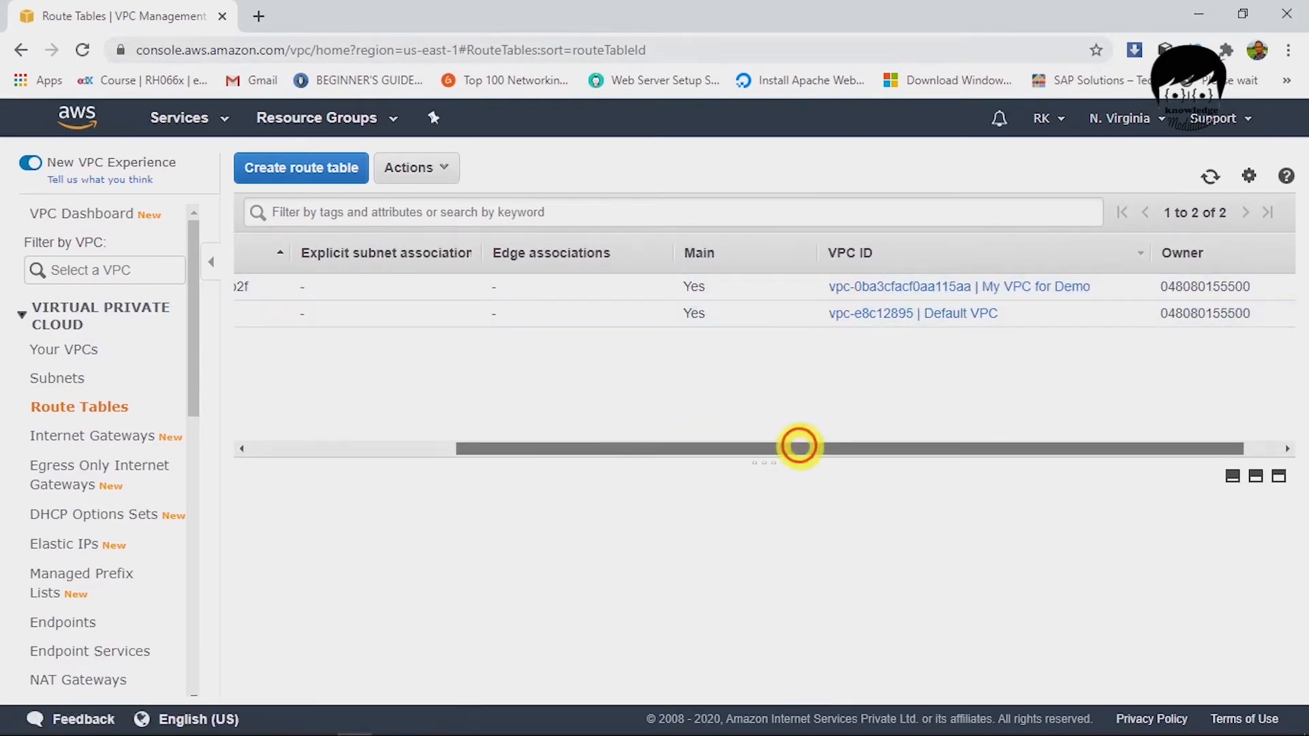
drag(473, 444, 234, 443)
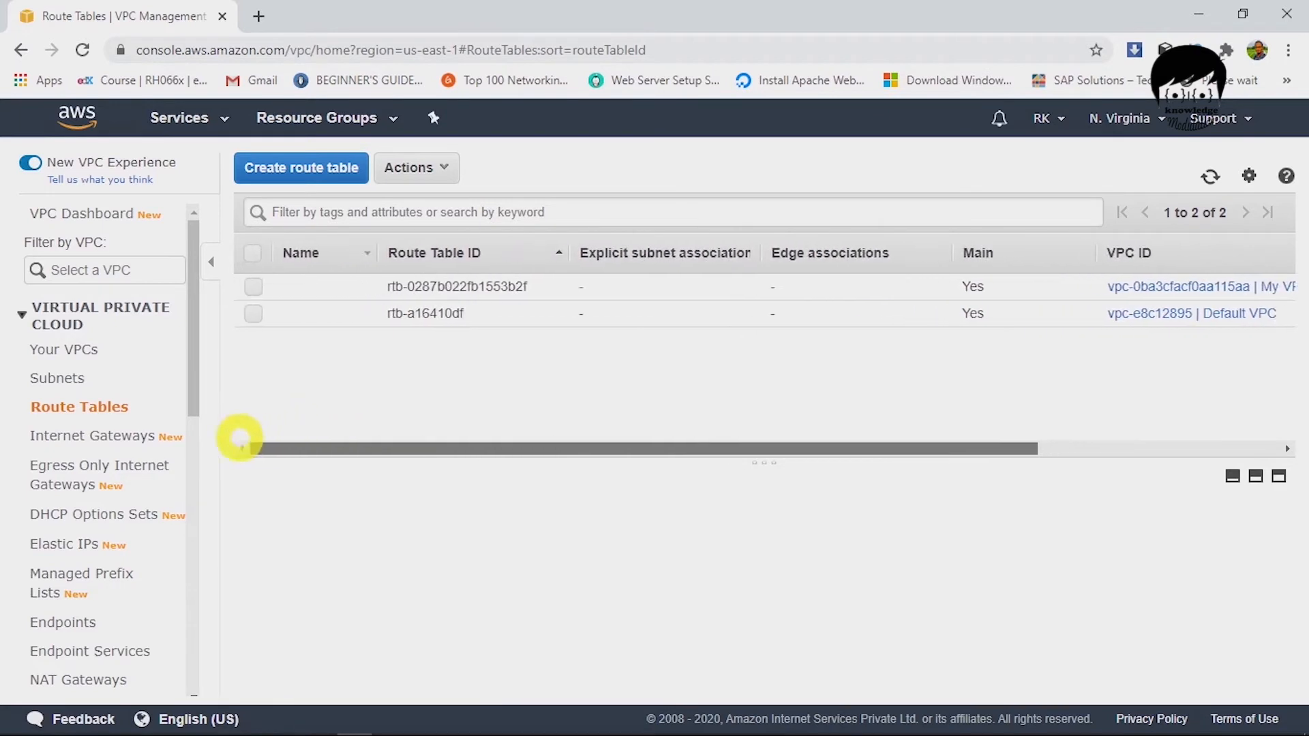
click(260, 285)
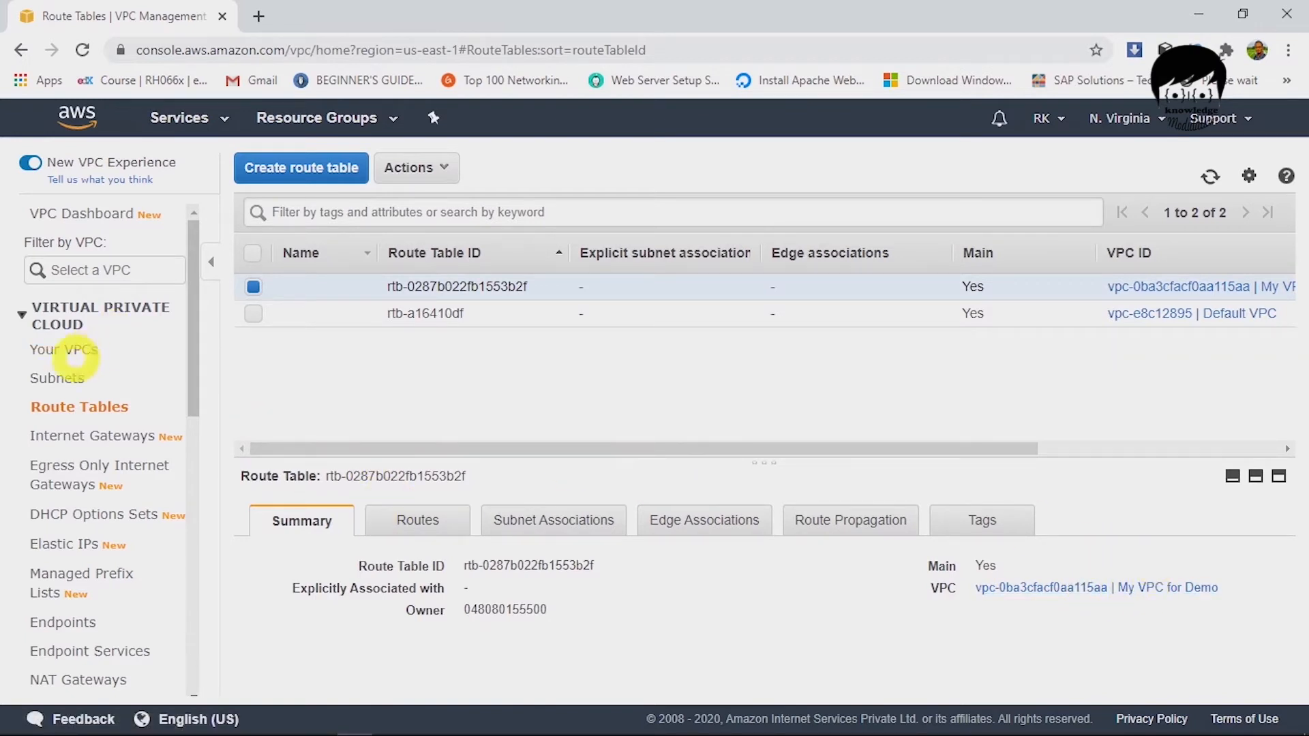
- Start a new subnet named "My VPC for Demo" in the VPC of the same name, using availability zone us-east-1a
click(67, 378)
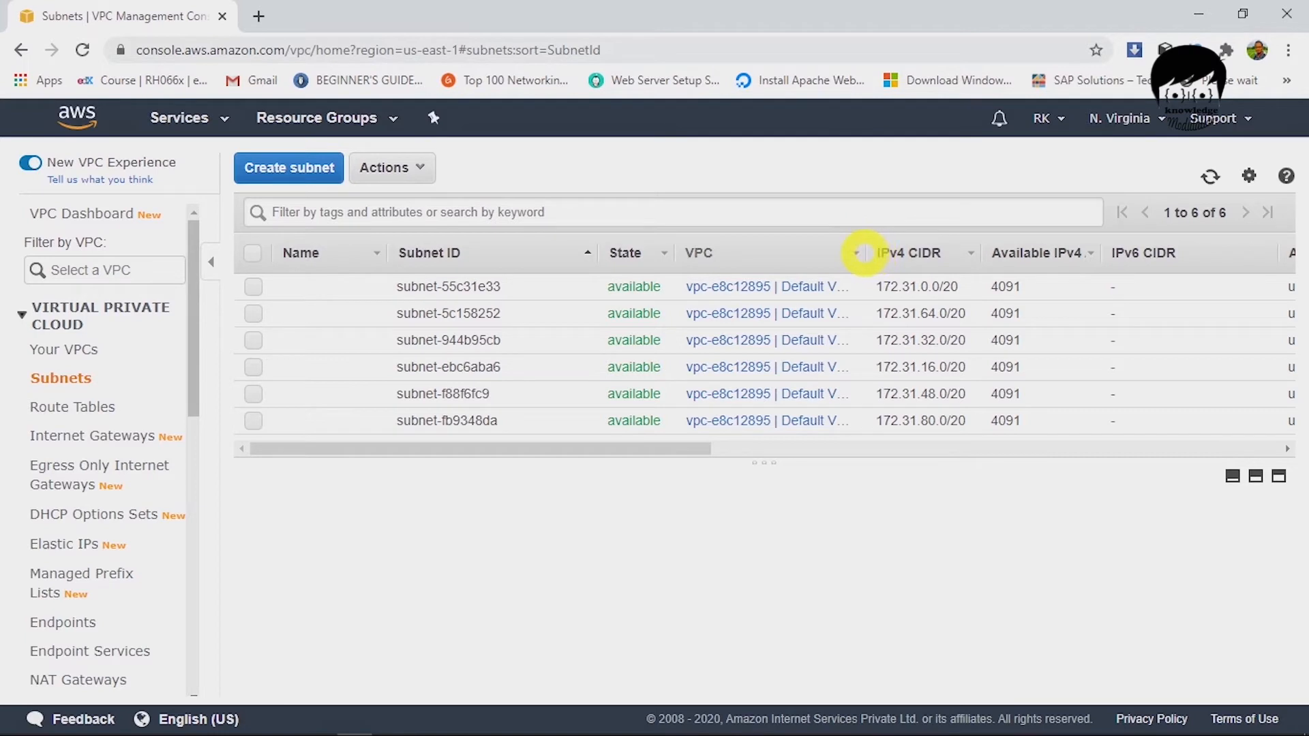
drag(863, 252, 947, 249)
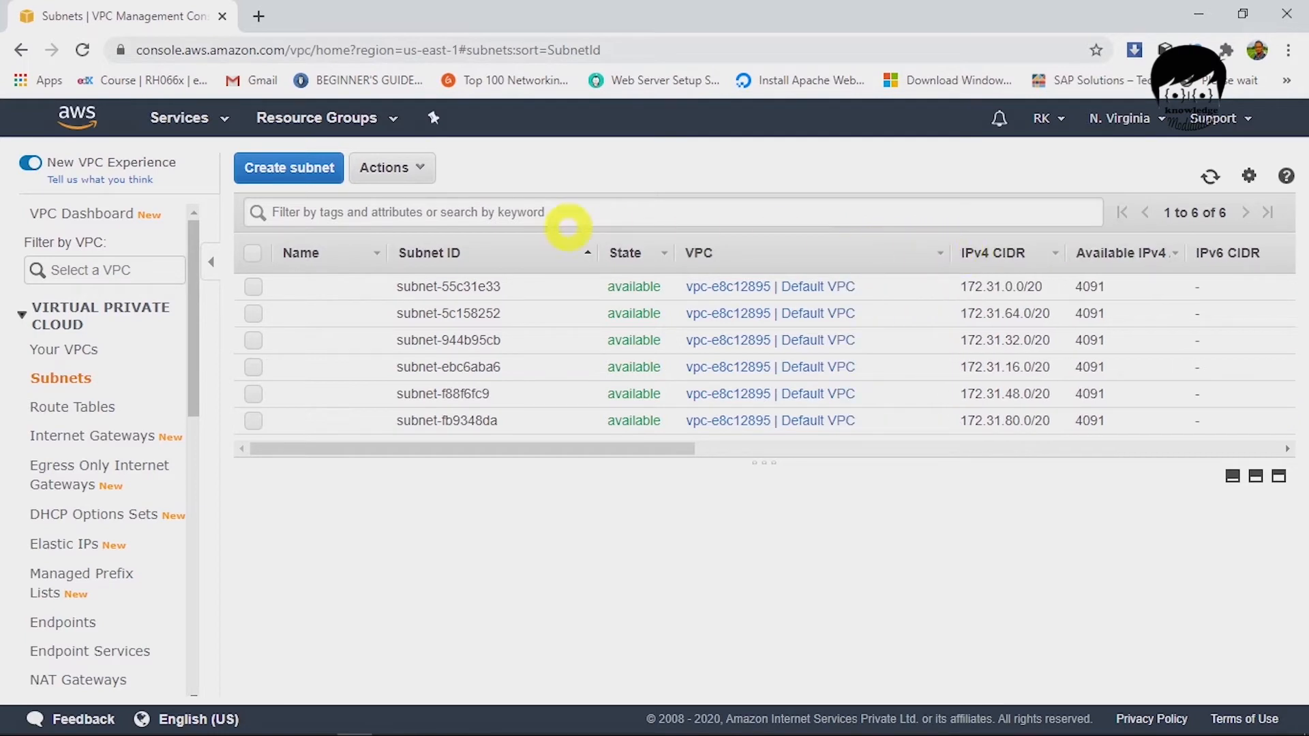
click(310, 171)
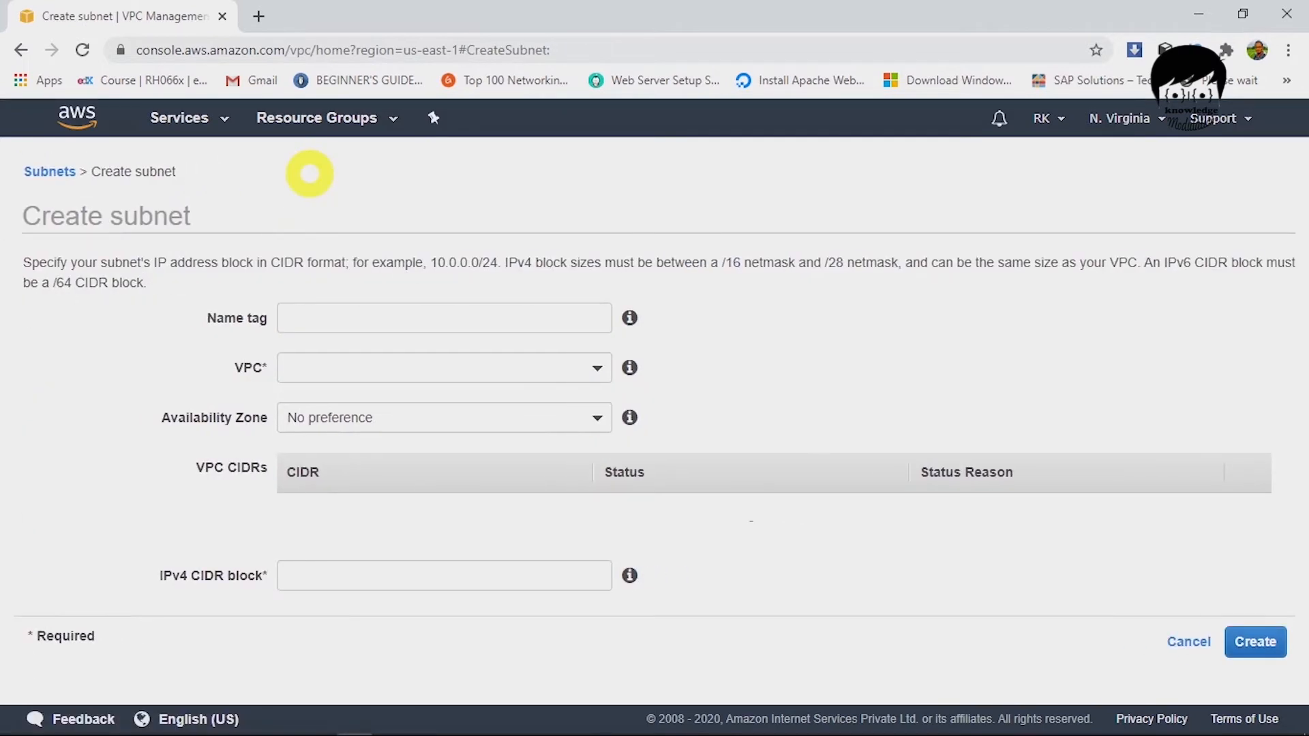
click(311, 315)
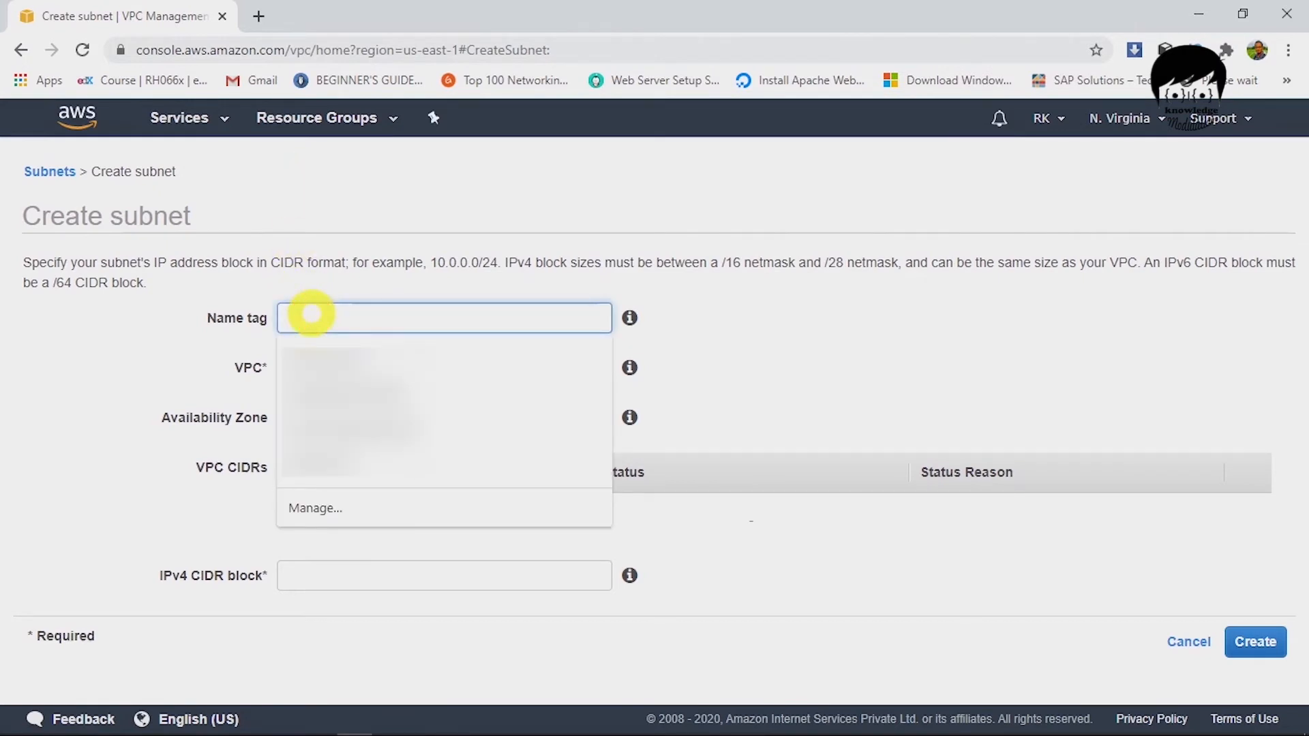
text(My VPC for Demo)
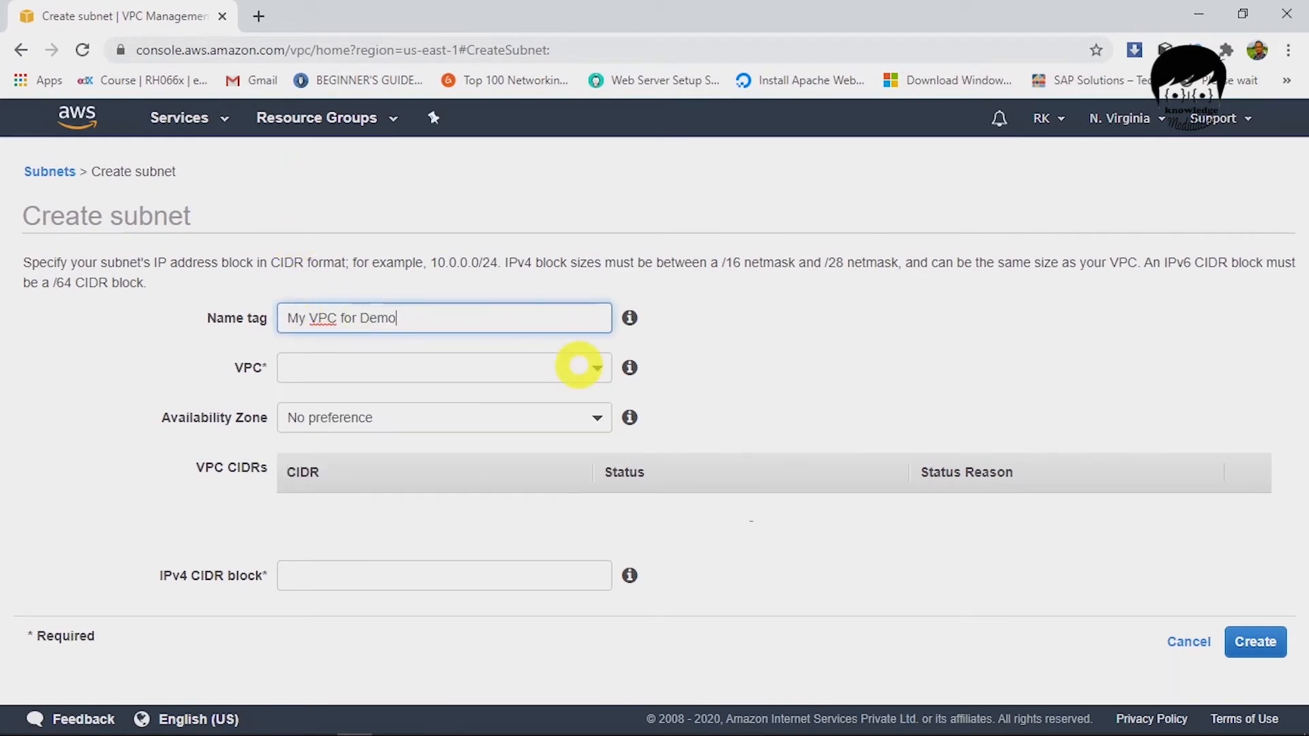
click(467, 374)
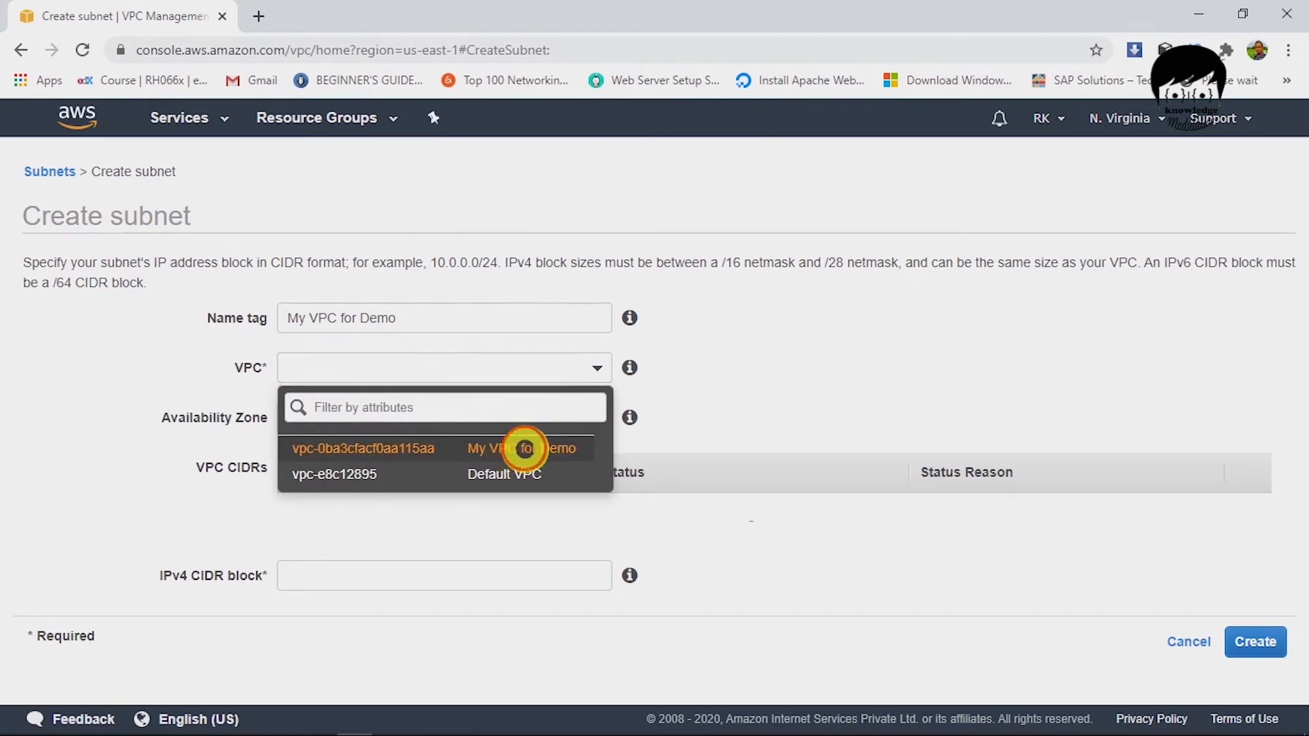
click(518, 448)
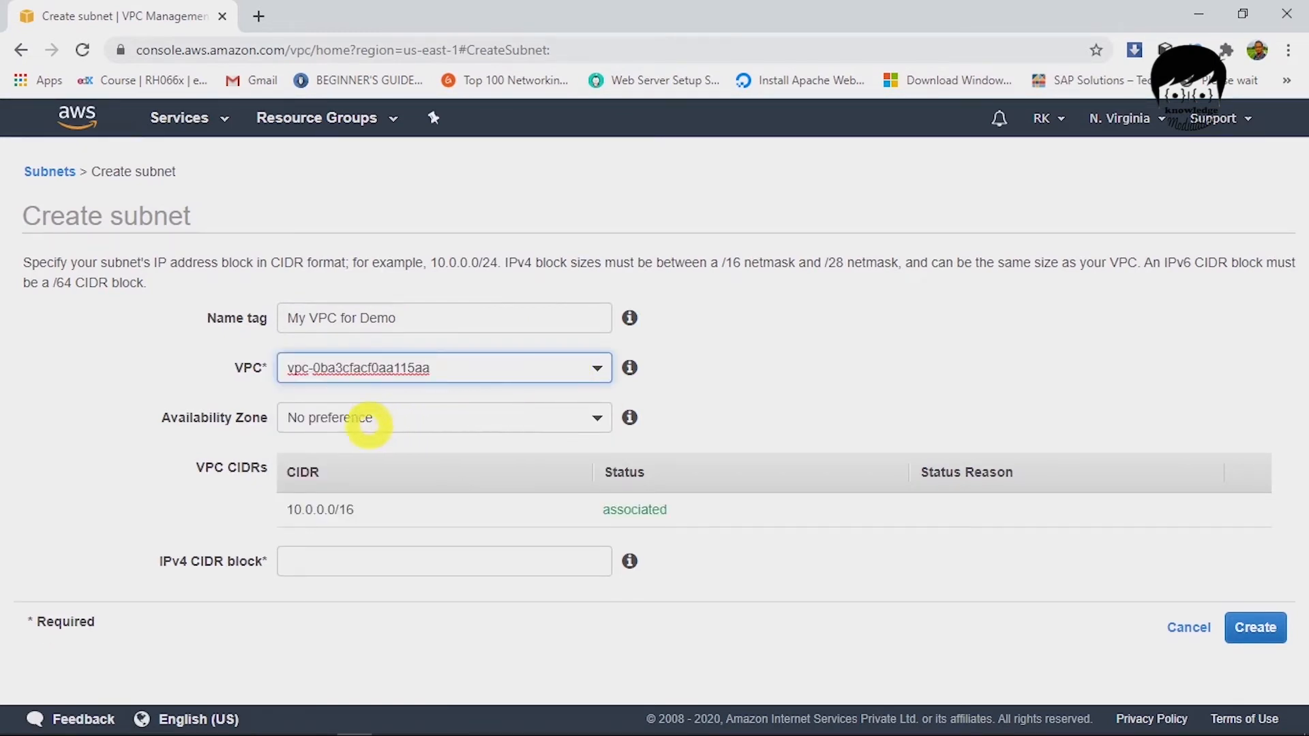
click(597, 418)
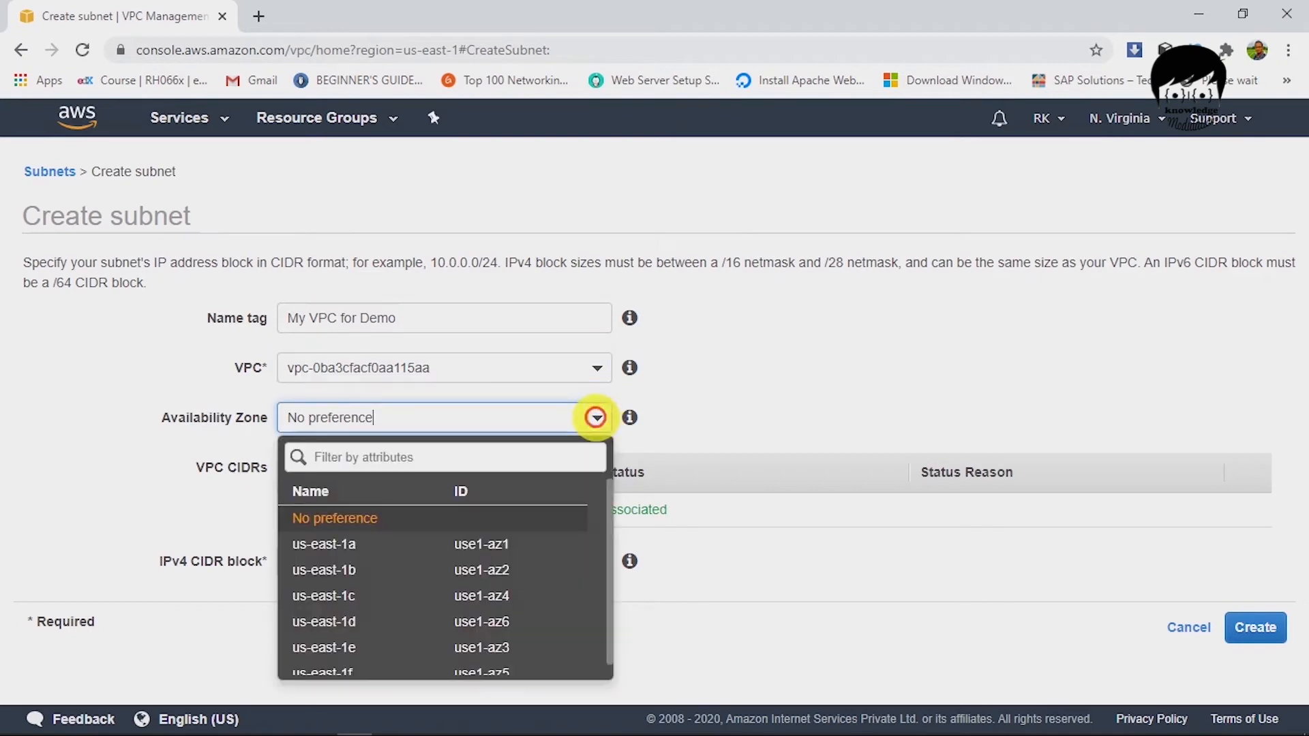
click(362, 537)
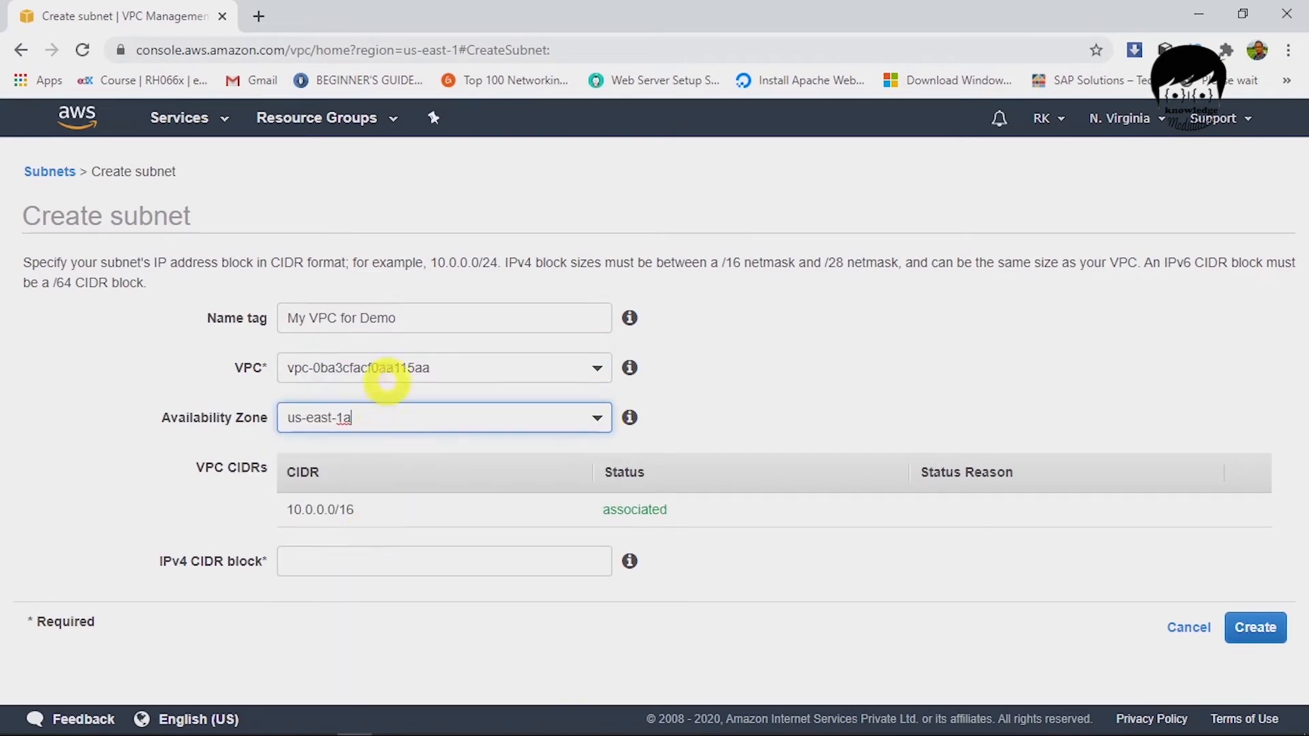
- Extend the subnet's name to "My VPC for Demo Public Subnet" and create it with the IPv4 CIDR block 10.0.1.0/24
click(423, 314)
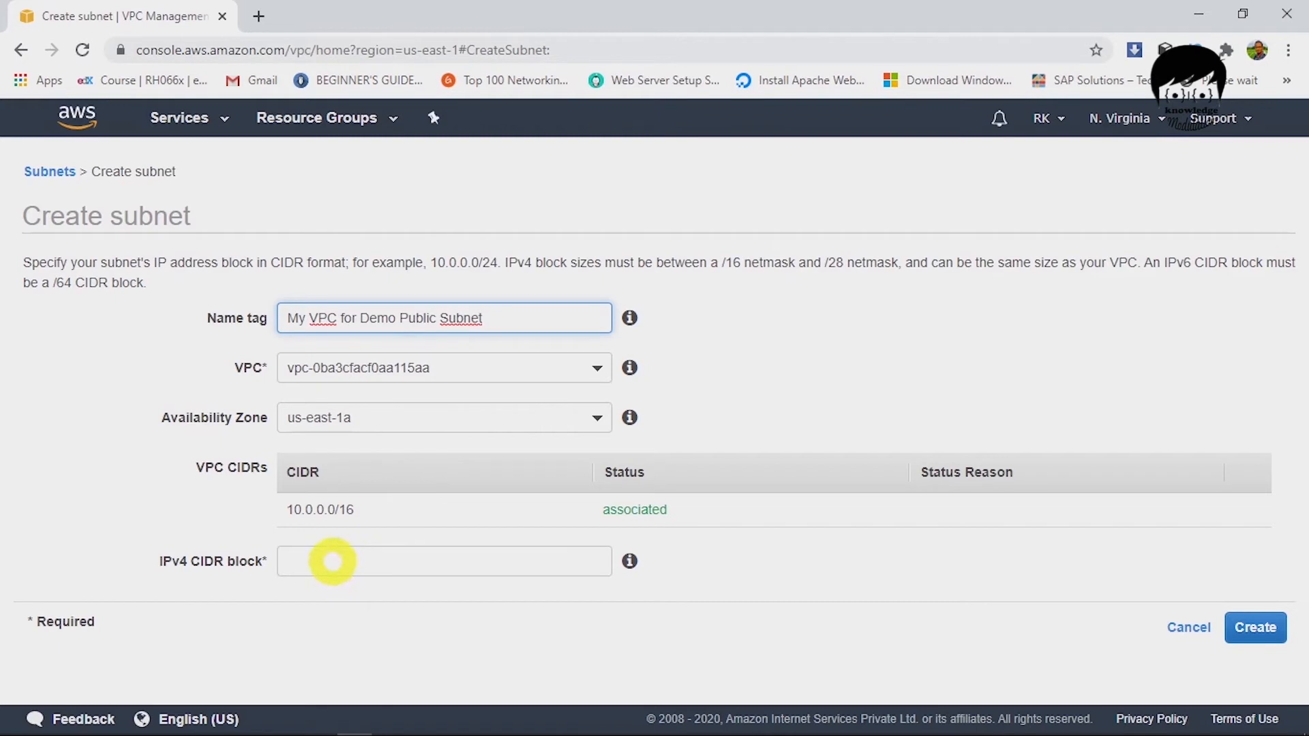
click(332, 562)
click(327, 599)
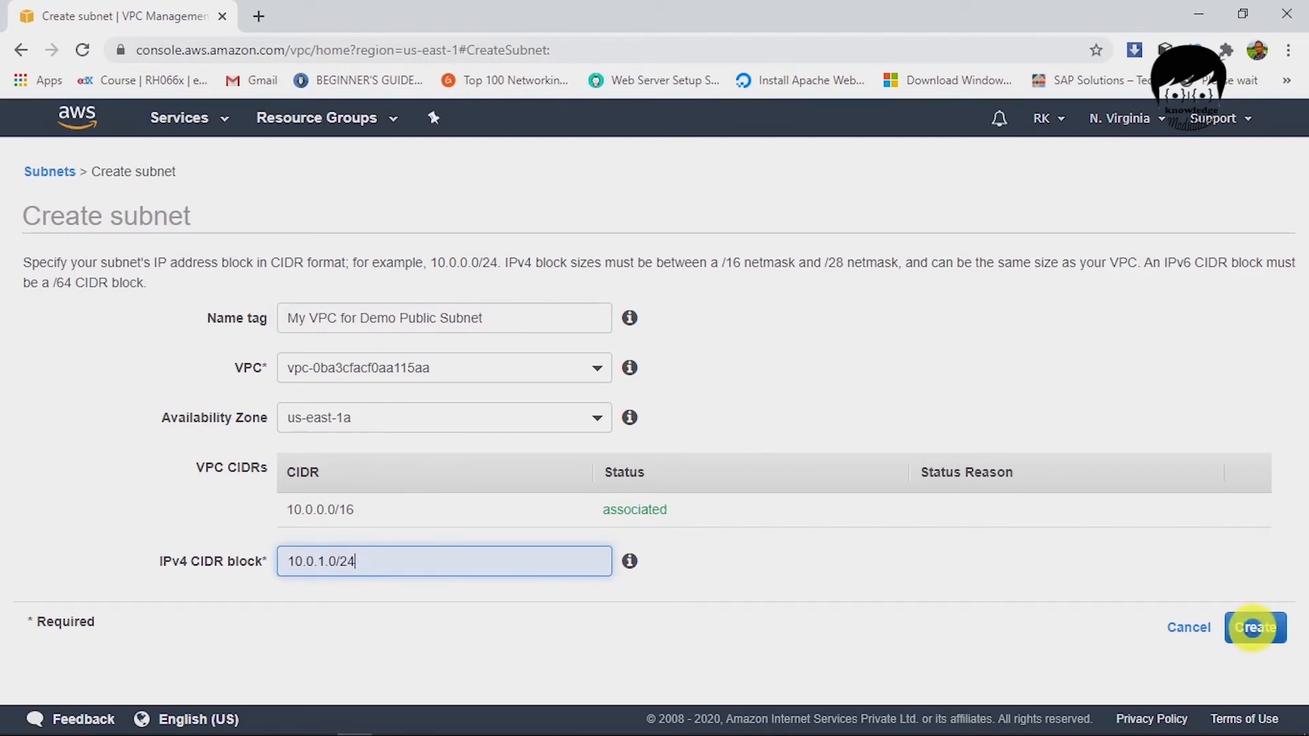
click(1253, 628)
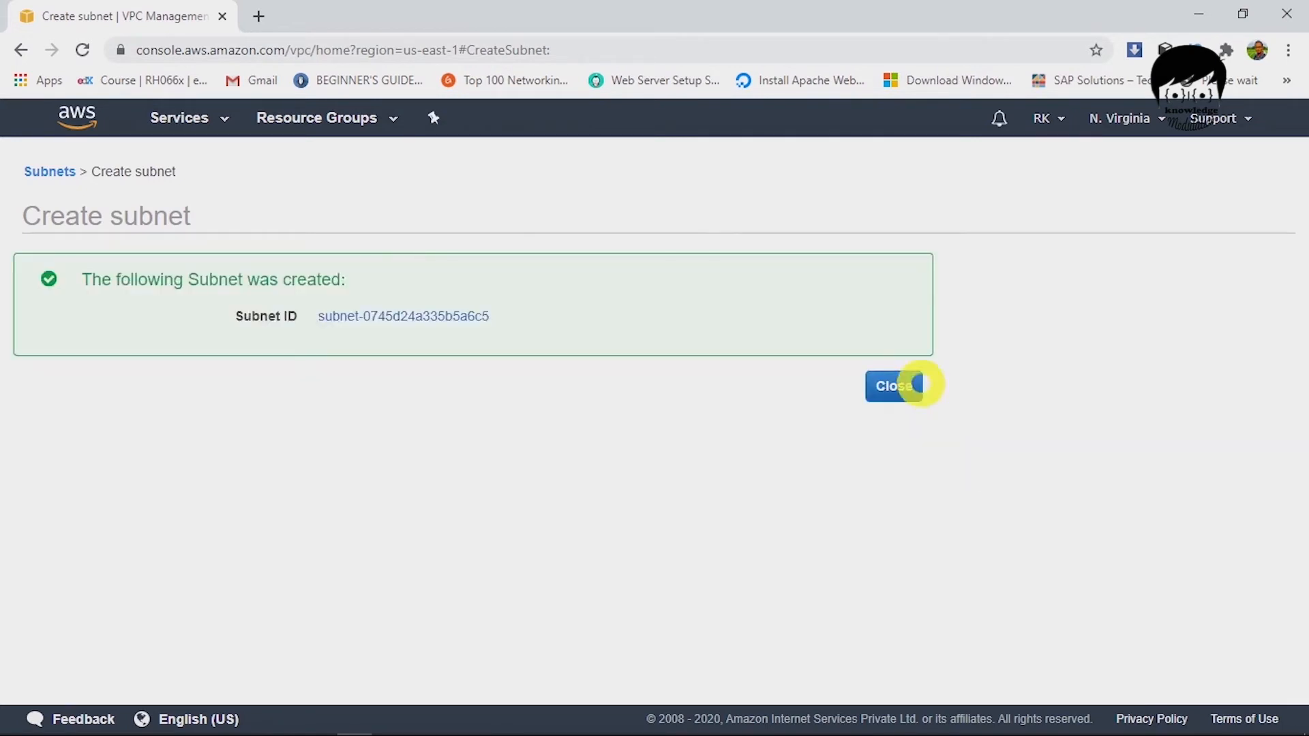
- Open the newly created subnet and examine its description and associated route table
click(429, 318)
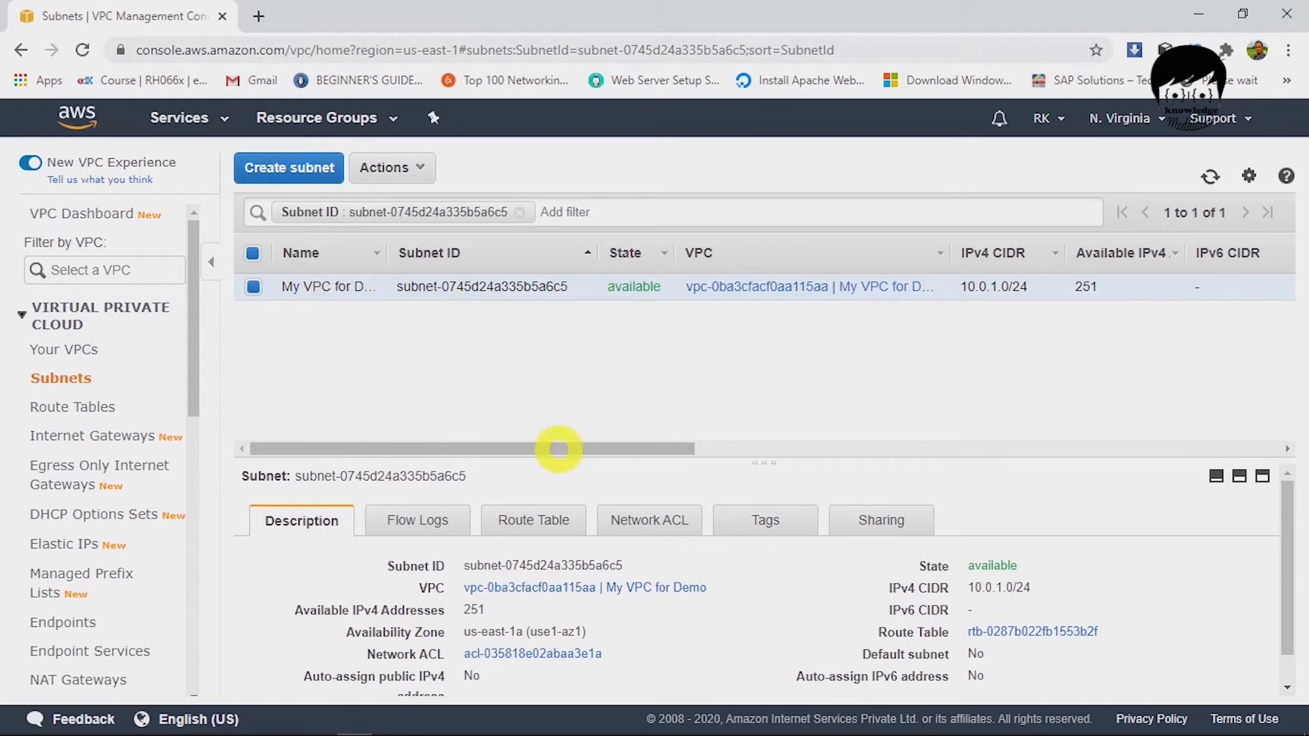
click(540, 522)
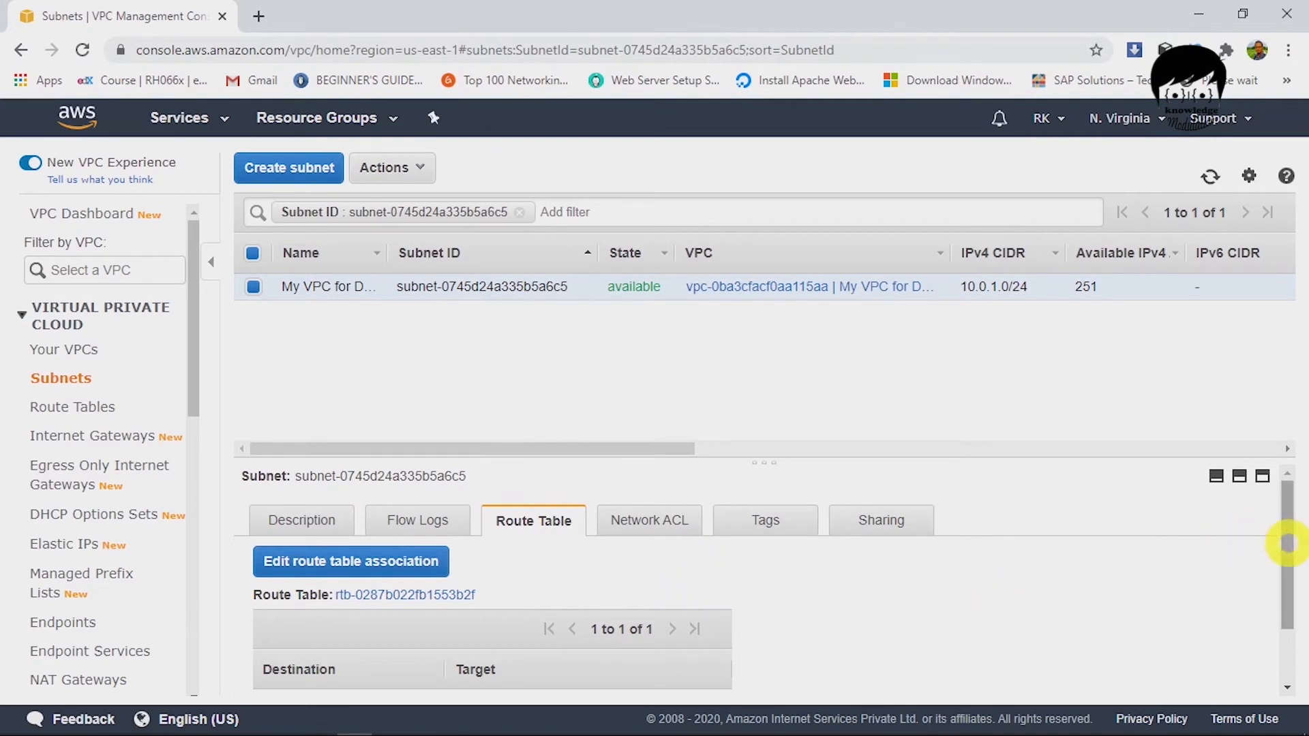
drag(1286, 544, 1285, 593)
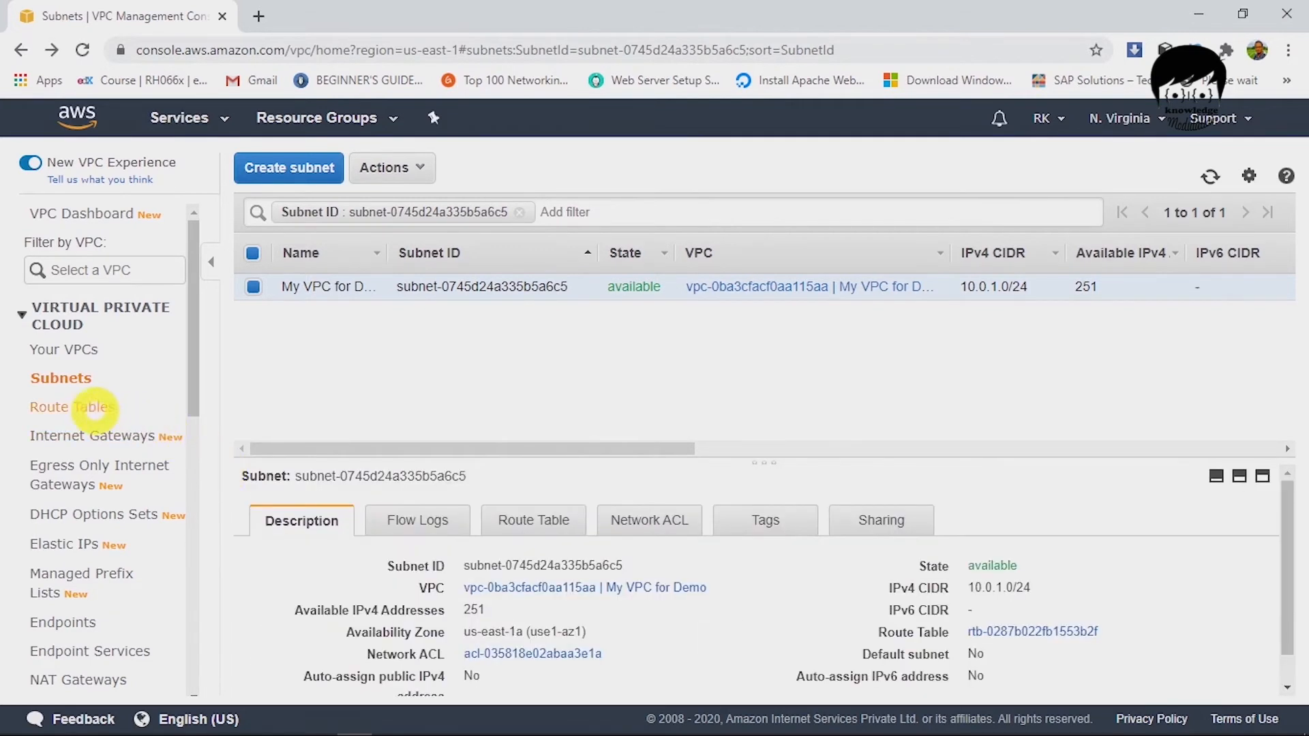
- Associate the 10.0.1.0/24 public subnet with the route table of "My VPC for Demo" and view that table's routes
click(92, 408)
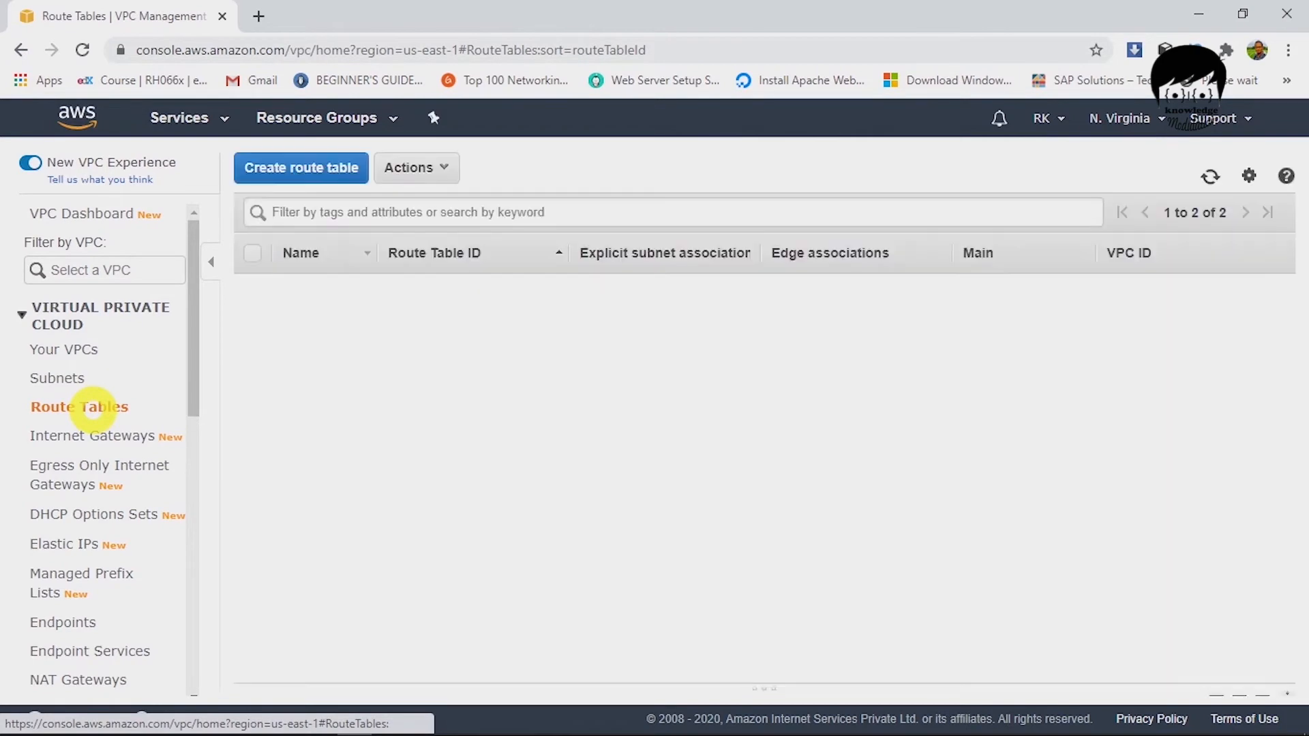
click(253, 286)
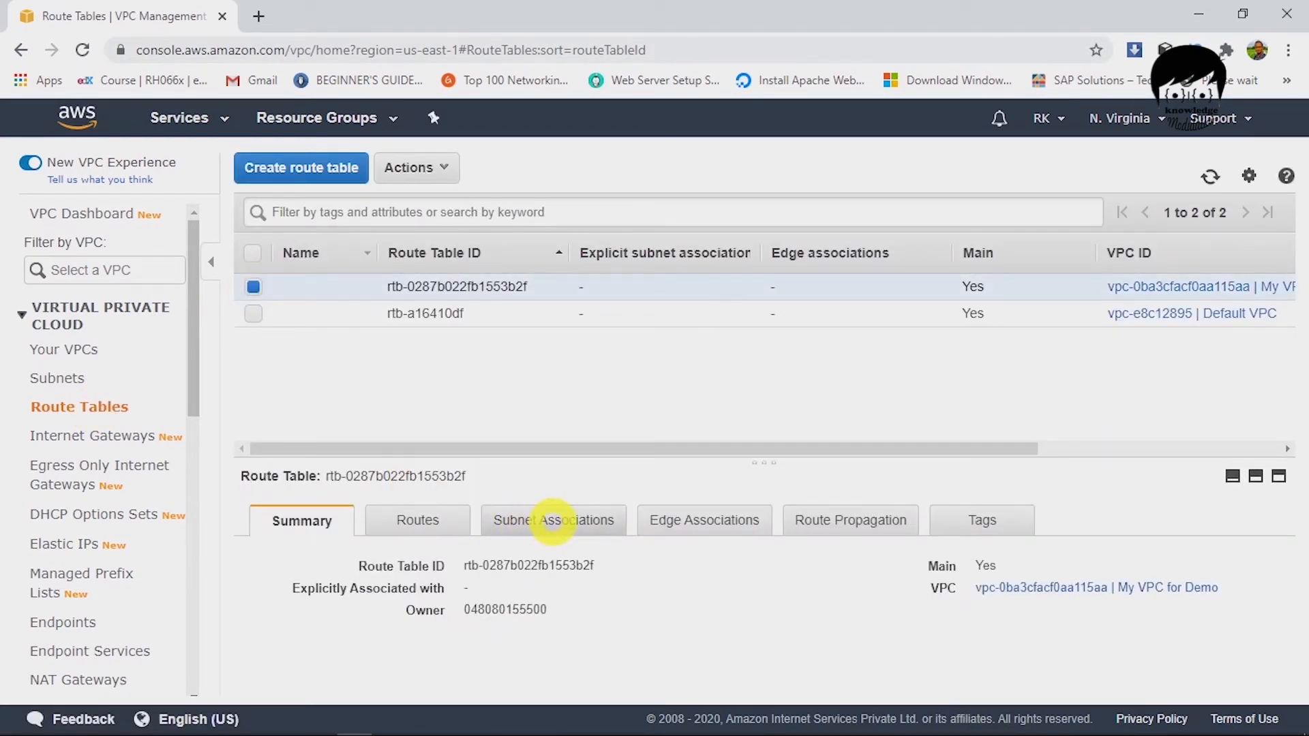
click(552, 521)
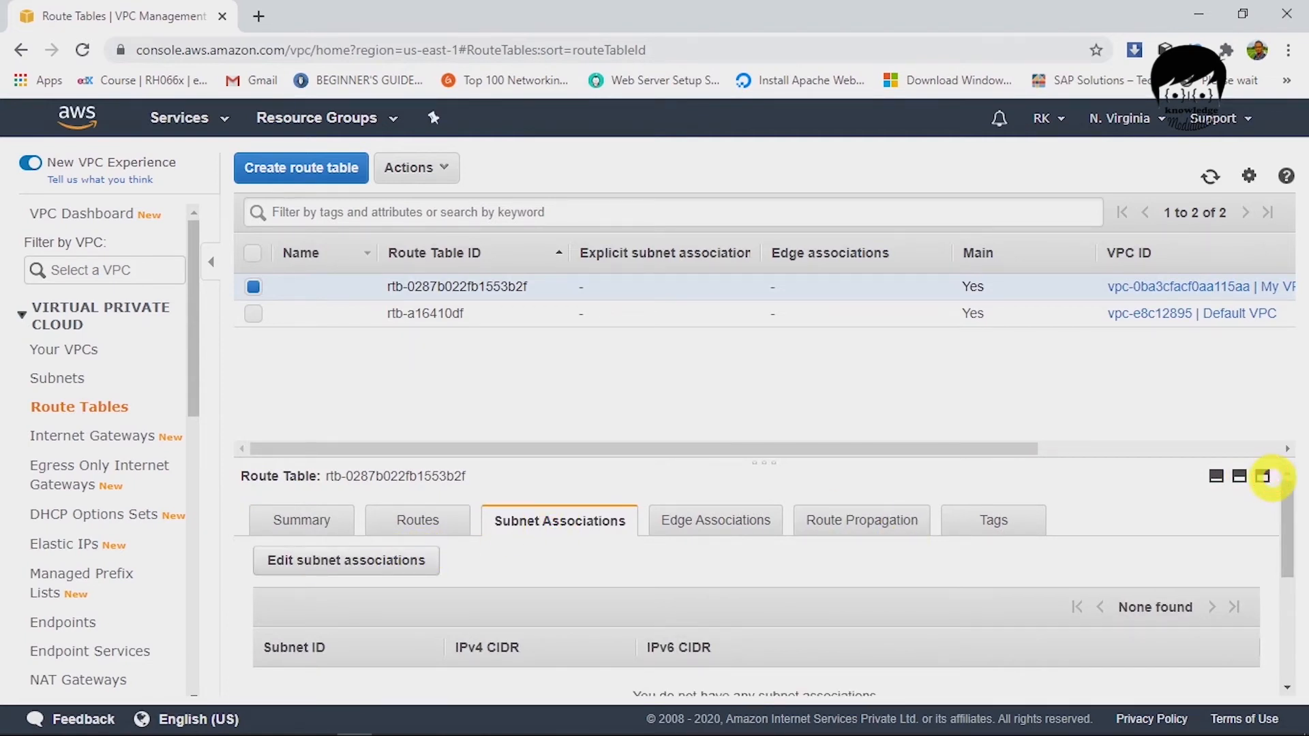
click(1262, 477)
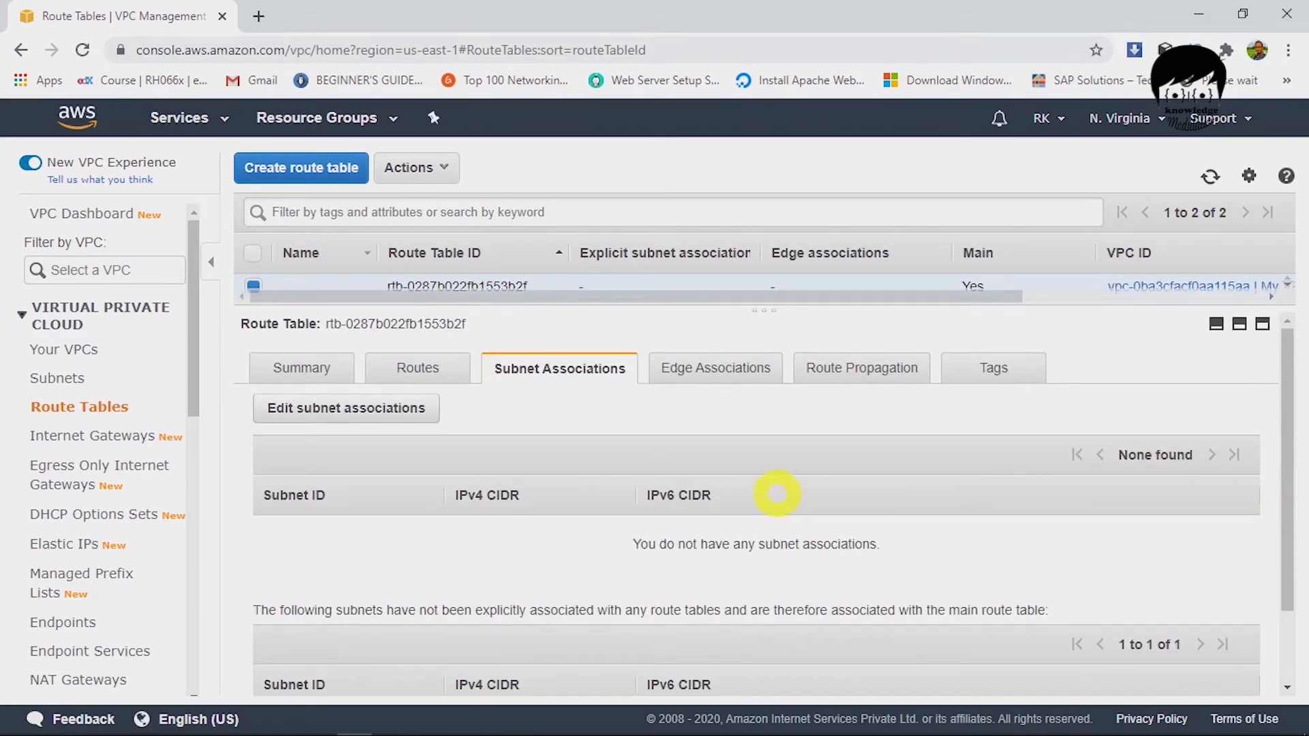
click(338, 408)
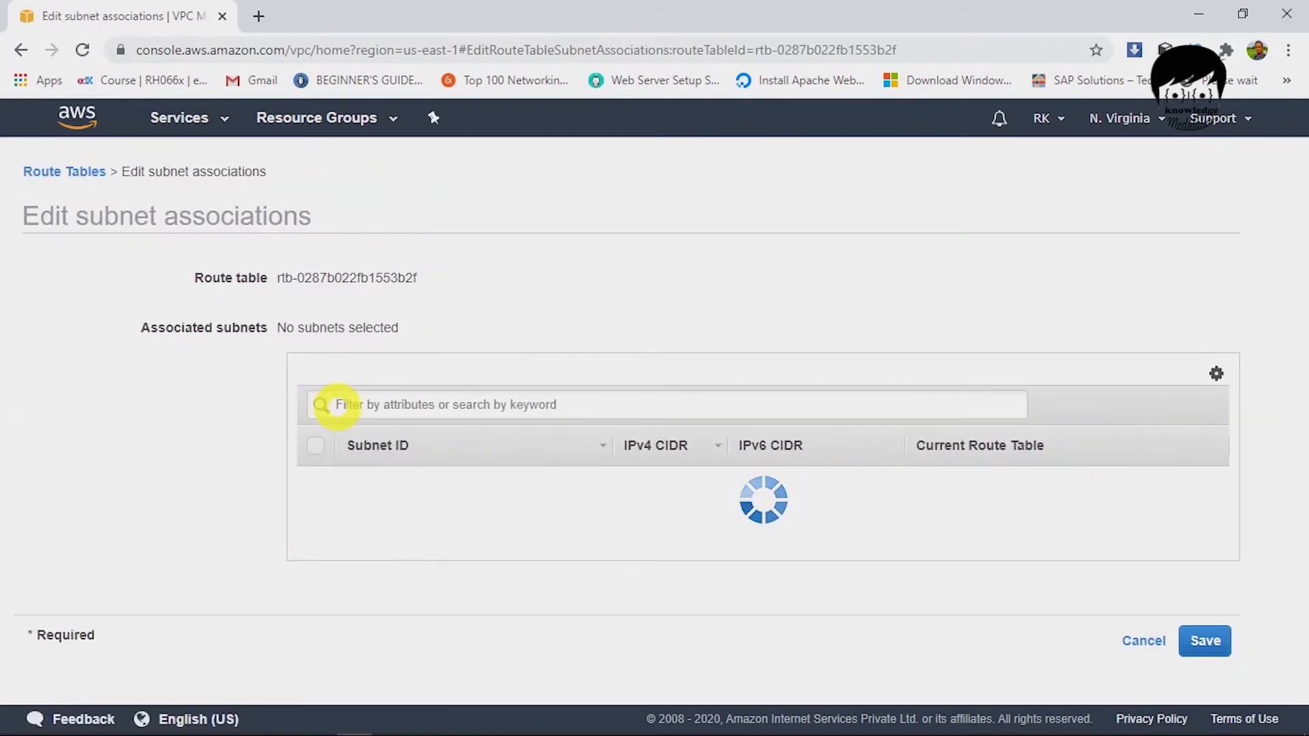
click(316, 485)
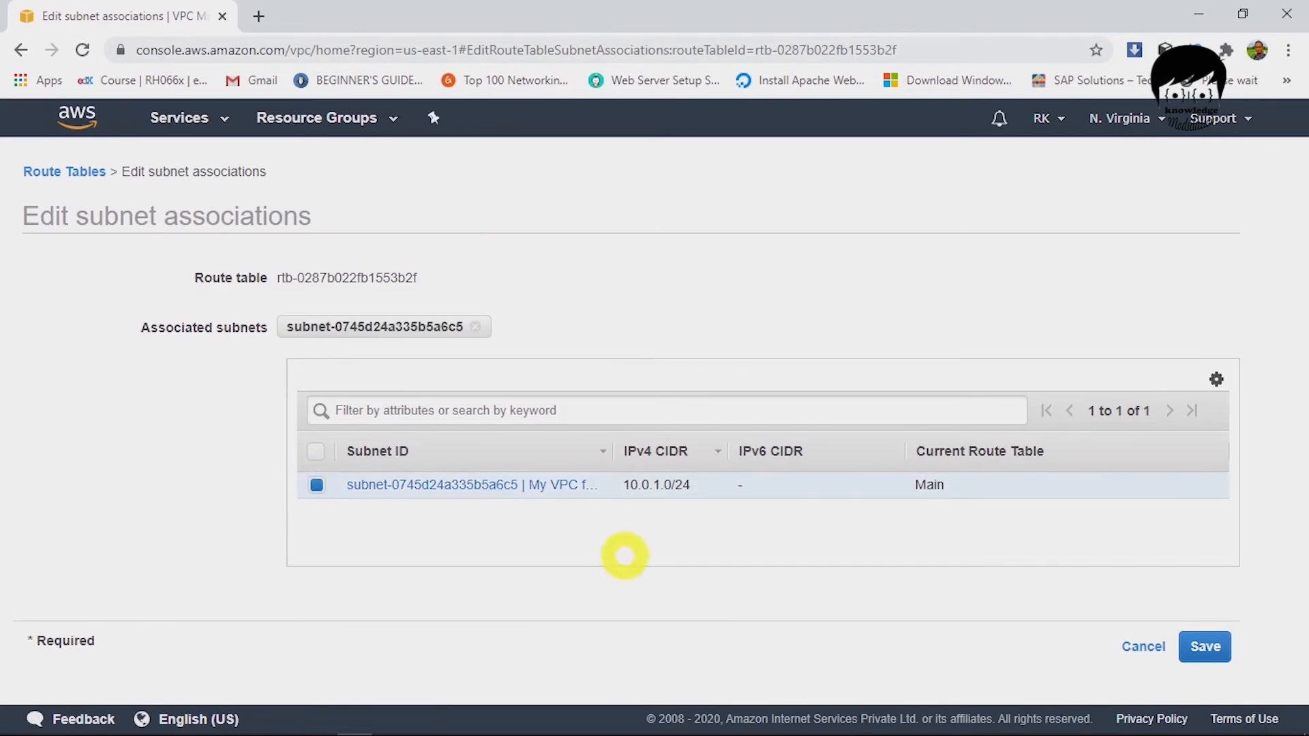
click(1198, 647)
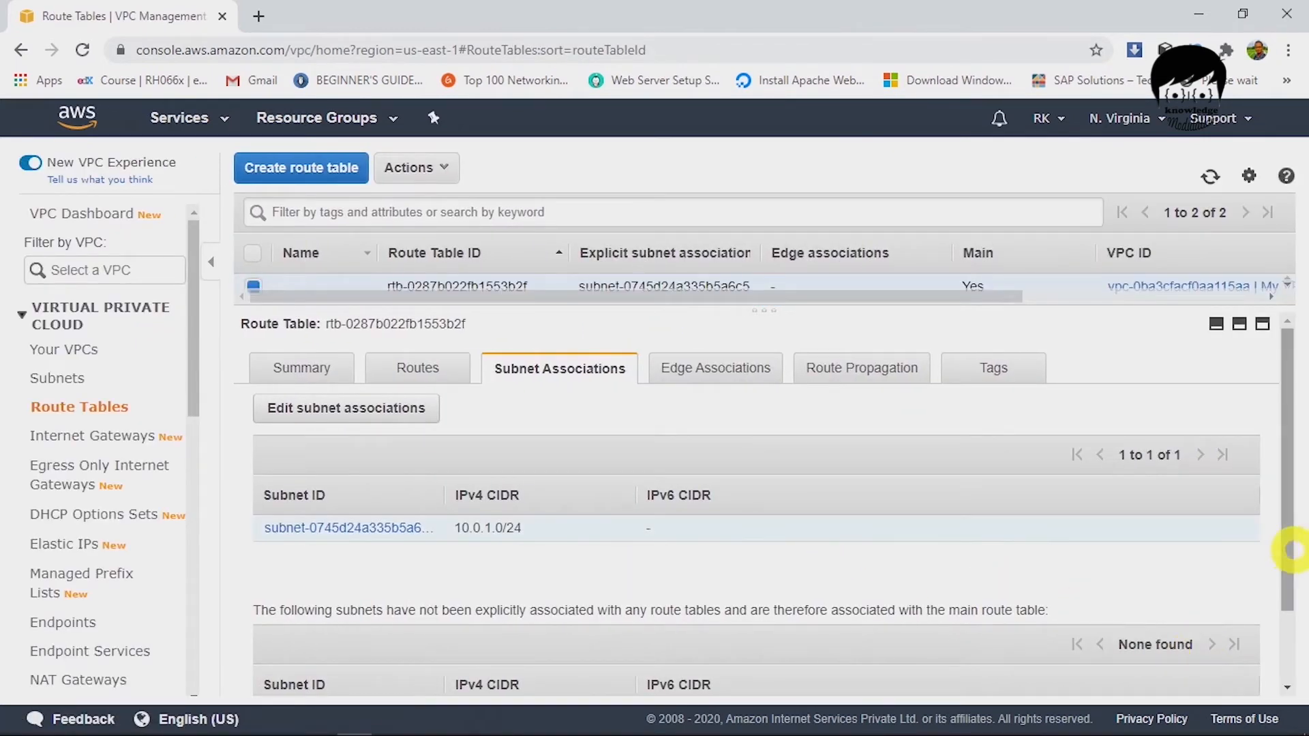
drag(1286, 546, 1299, 511)
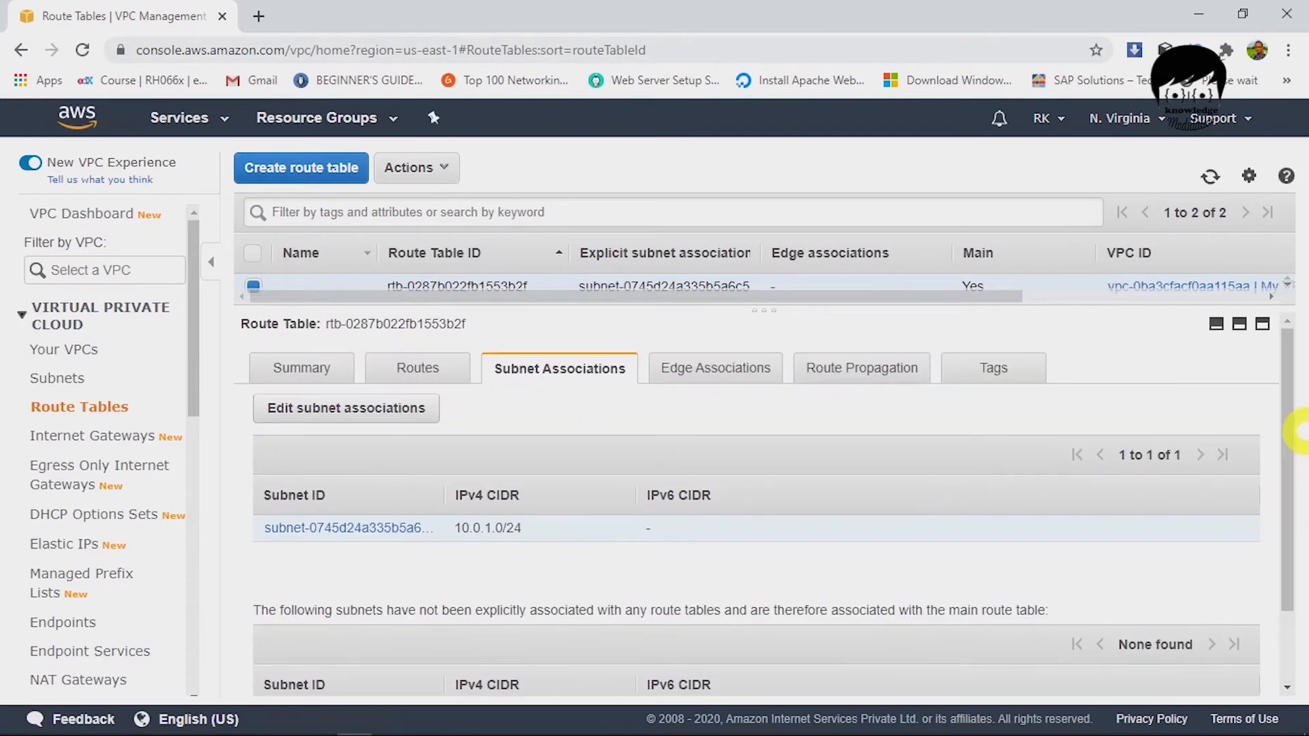
click(417, 368)
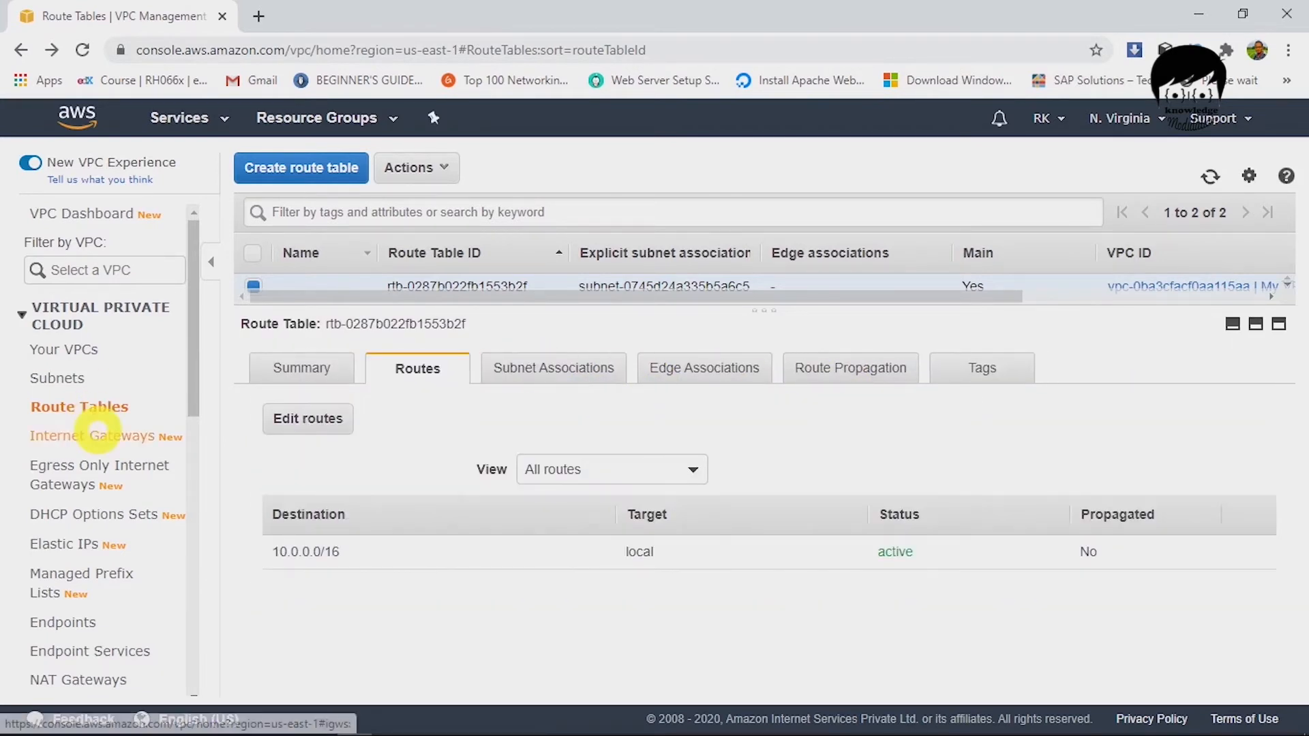
- Create an internet gateway with the name tag "My VPC for Demo IGW"
click(96, 435)
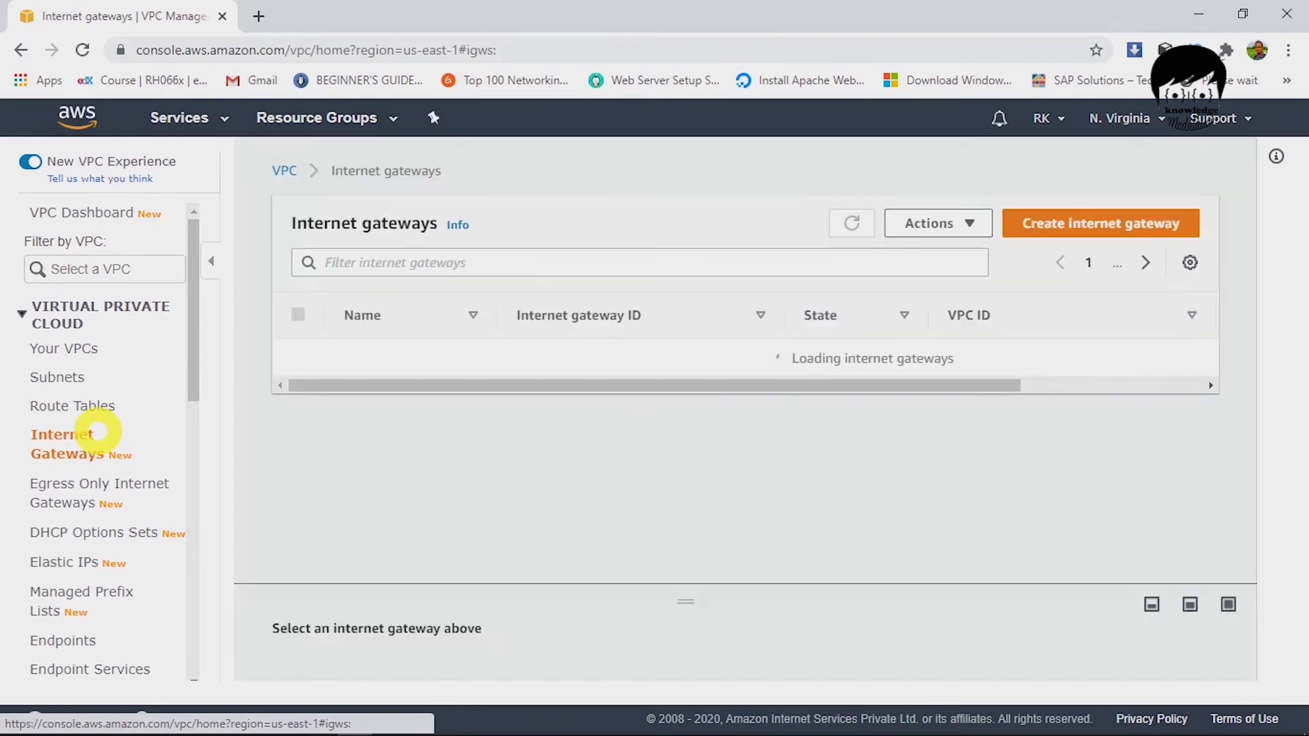
click(1082, 223)
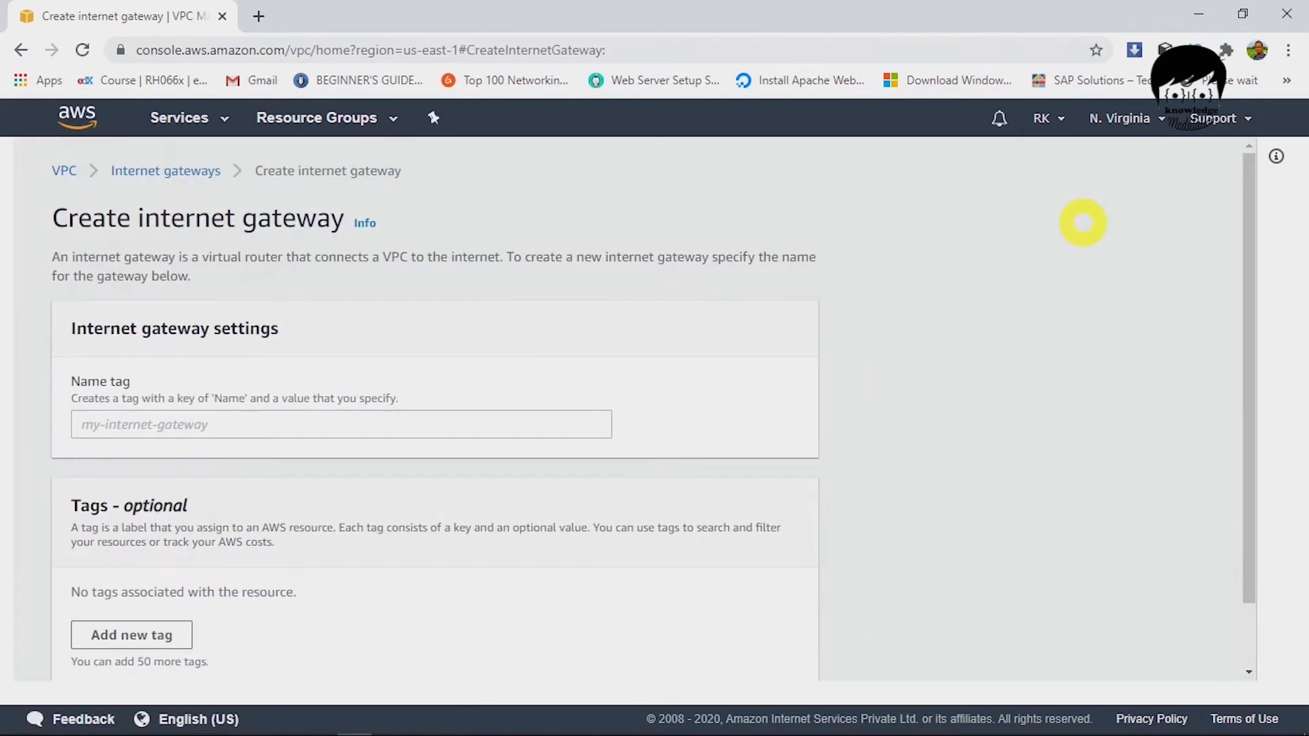
click(249, 421)
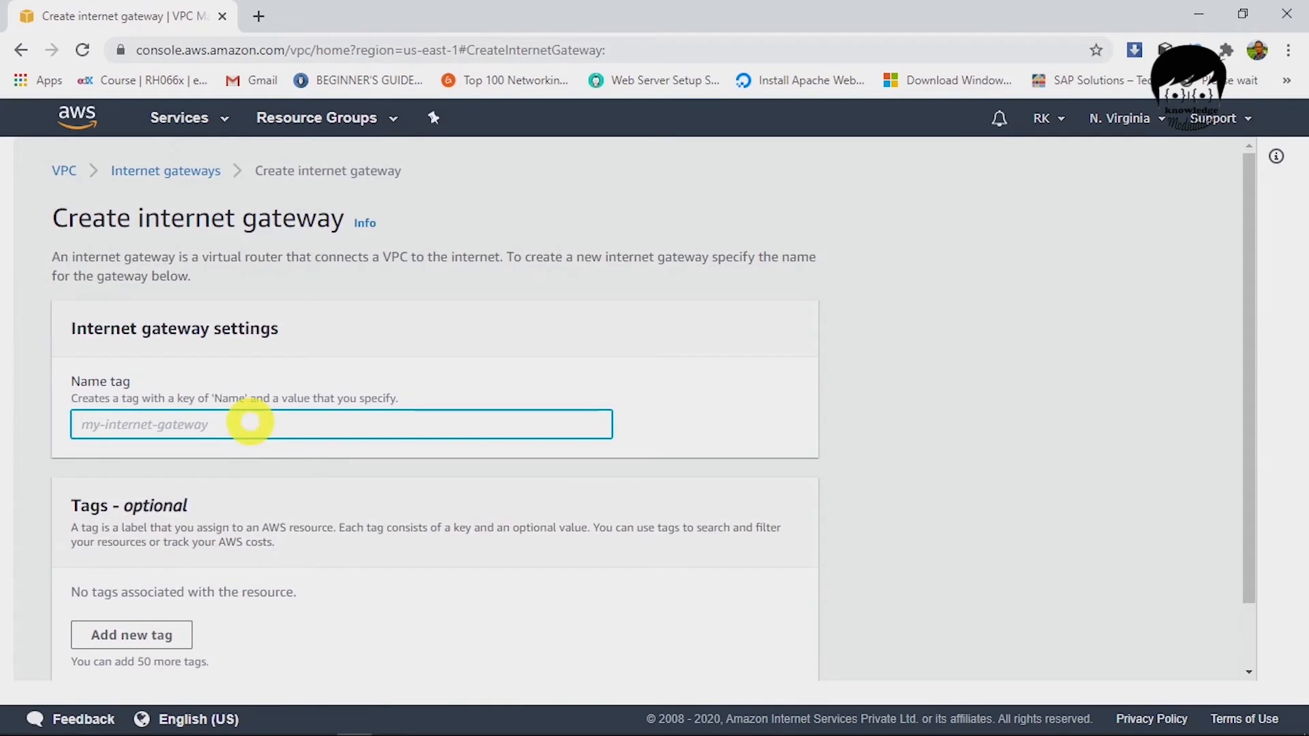
text(My VPC for Demo)
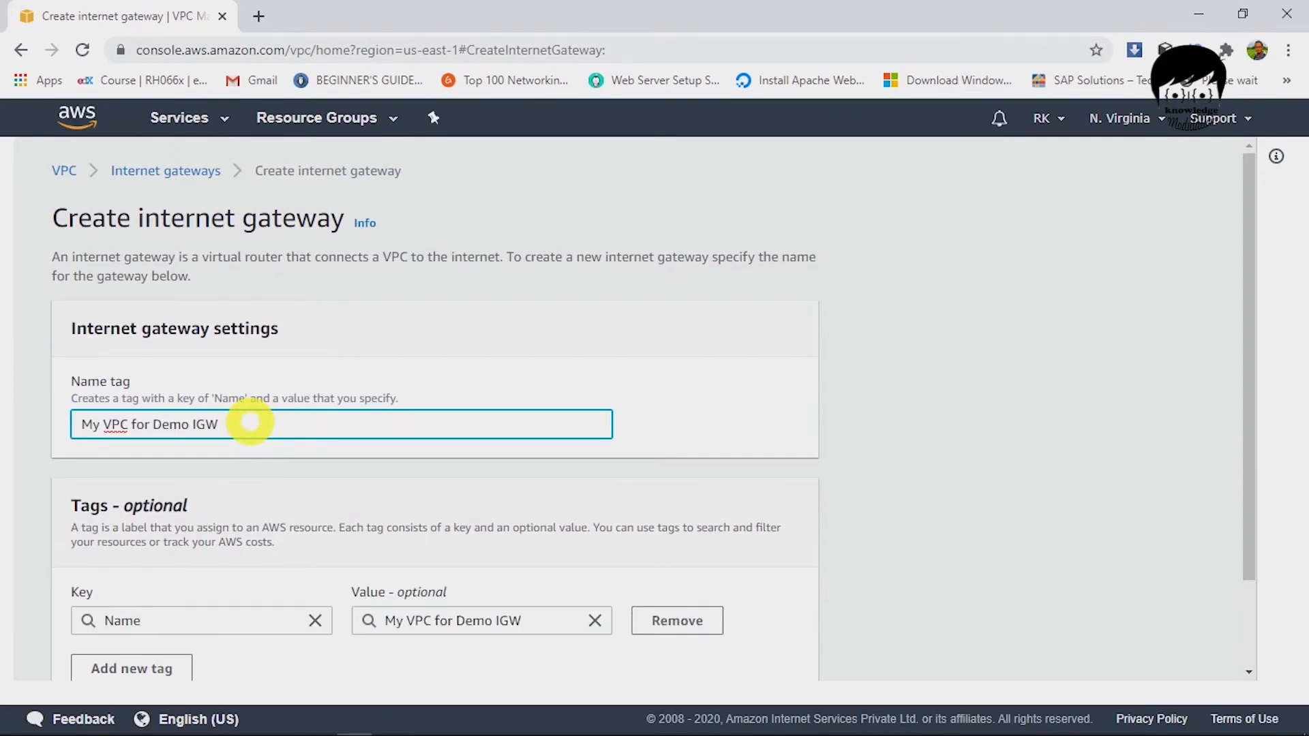
drag(1247, 418, 1248, 517)
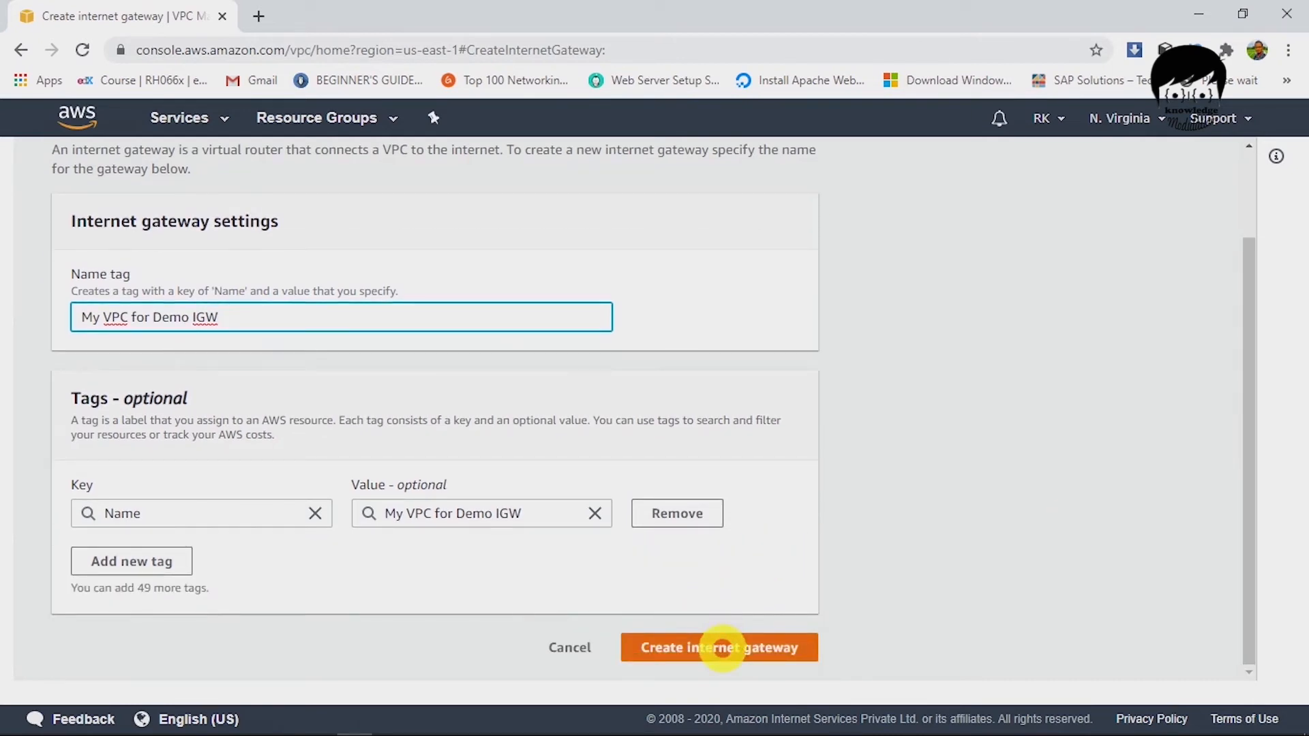
click(722, 647)
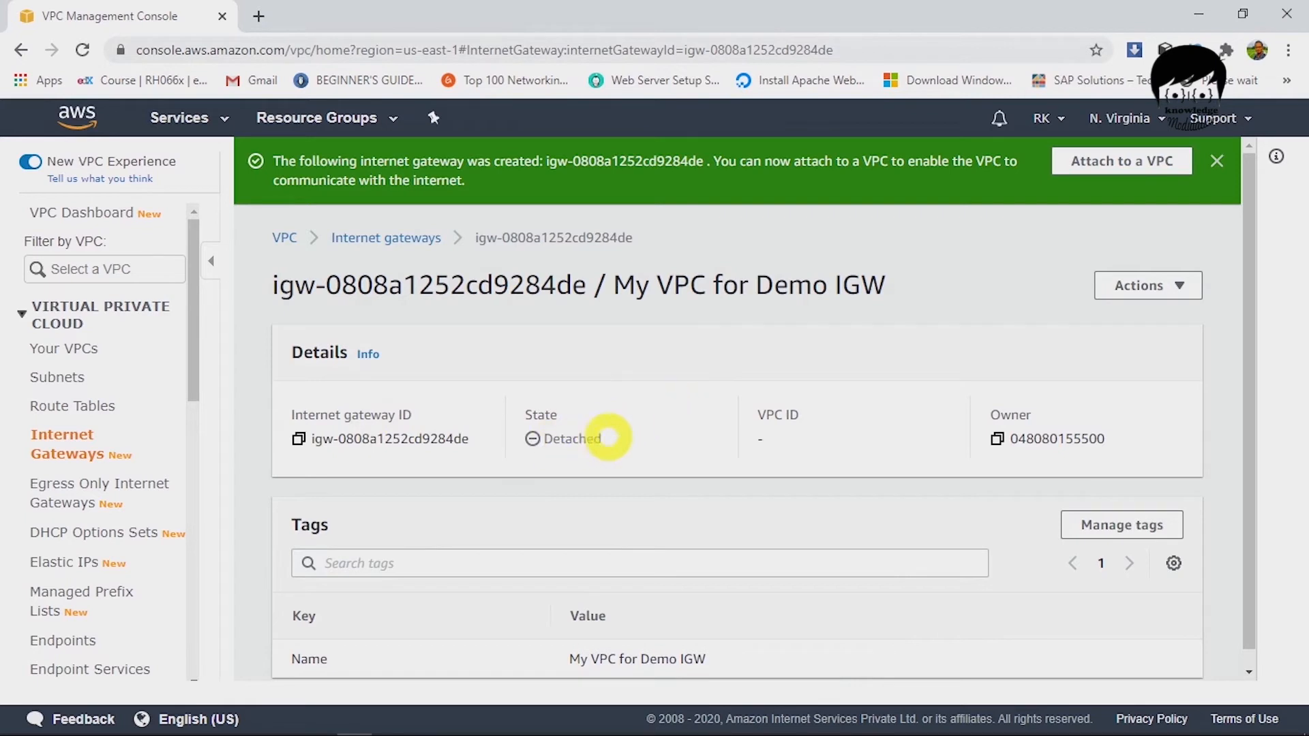
- Attach the "My VPC for Demo IGW" internet gateway to the VPC "My VPC for Demo"
drag(617, 437, 534, 436)
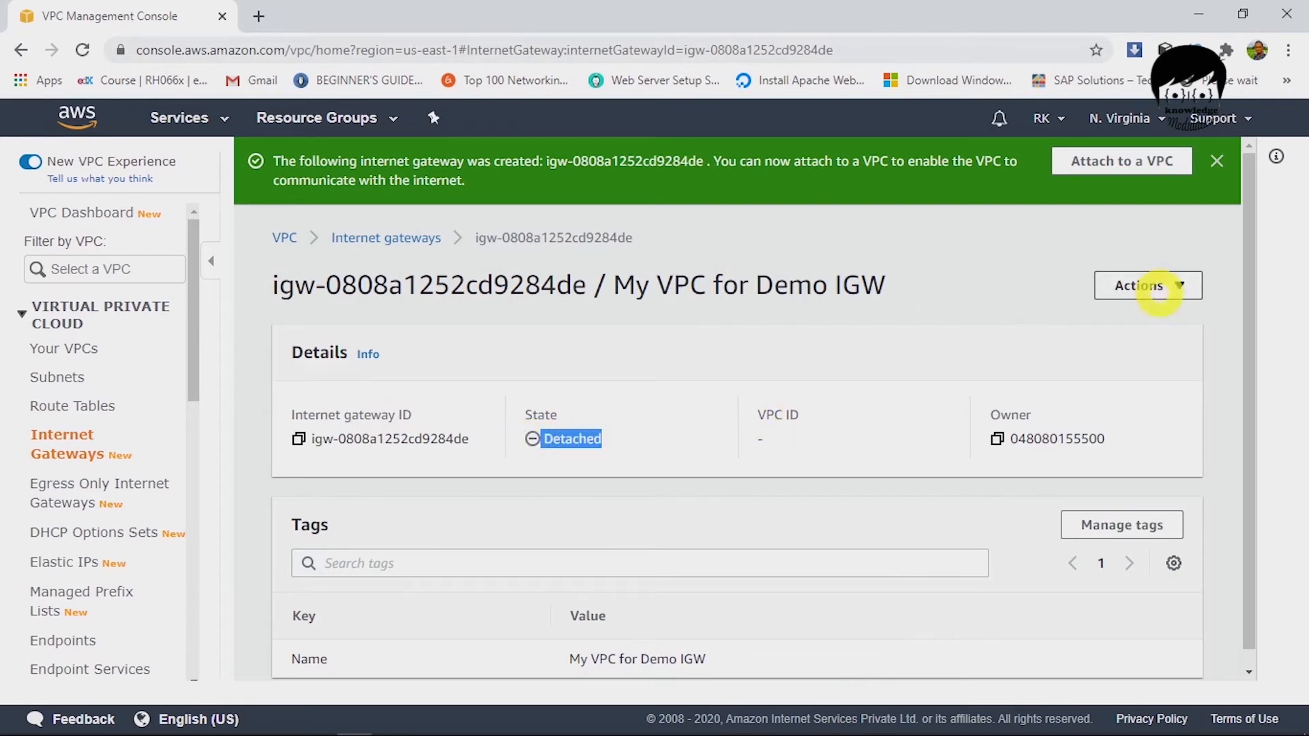
click(1180, 285)
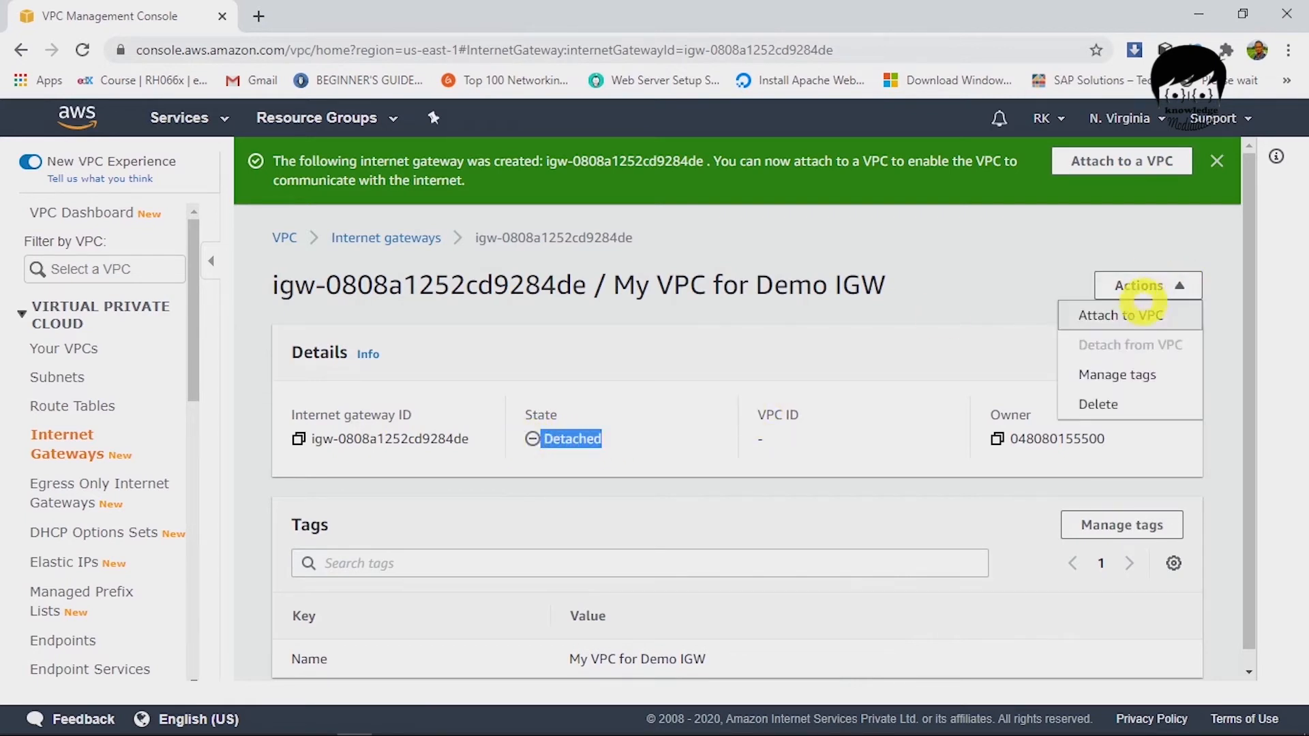
click(1140, 314)
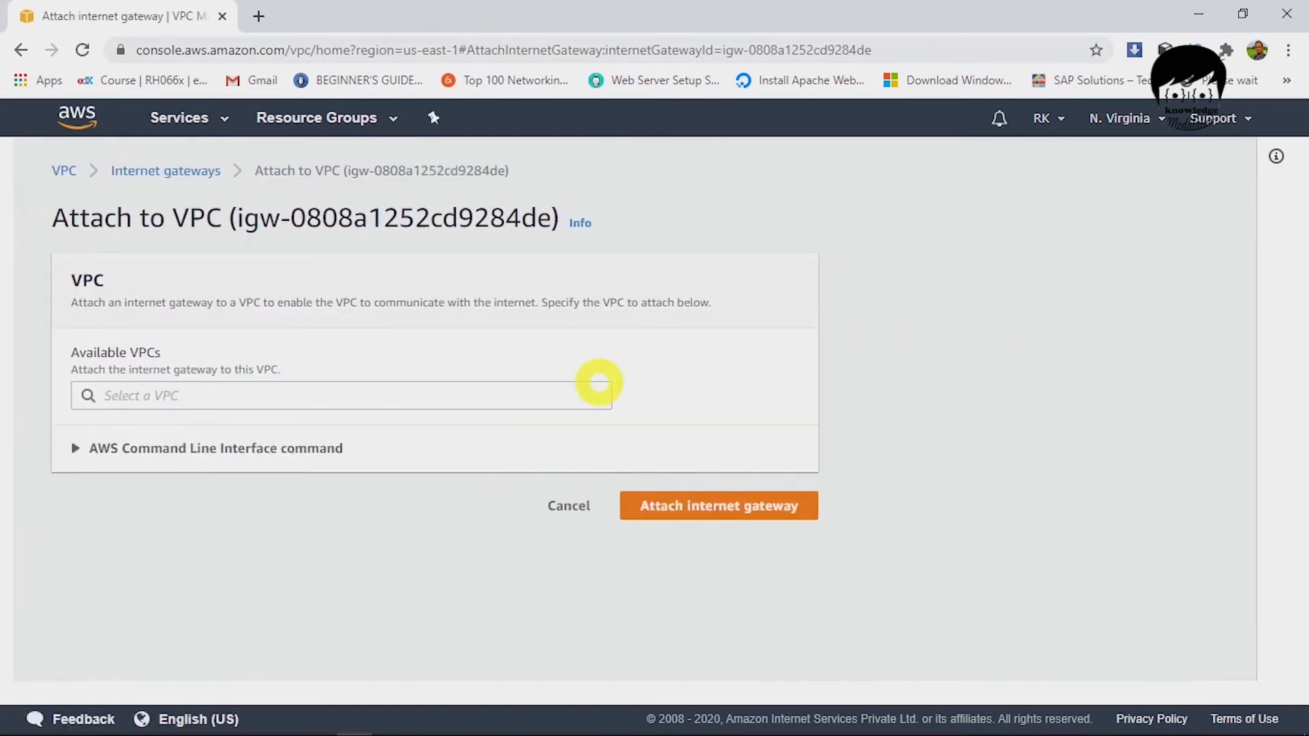
click(453, 400)
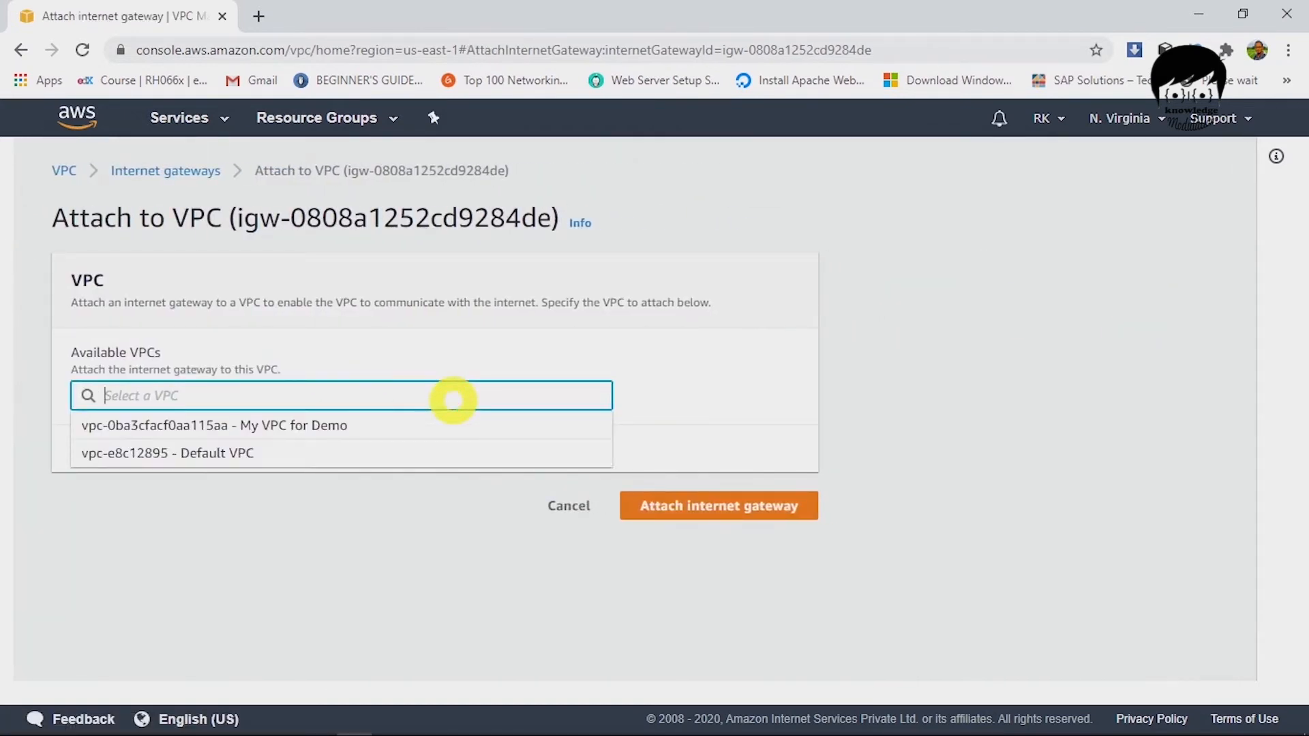
click(326, 426)
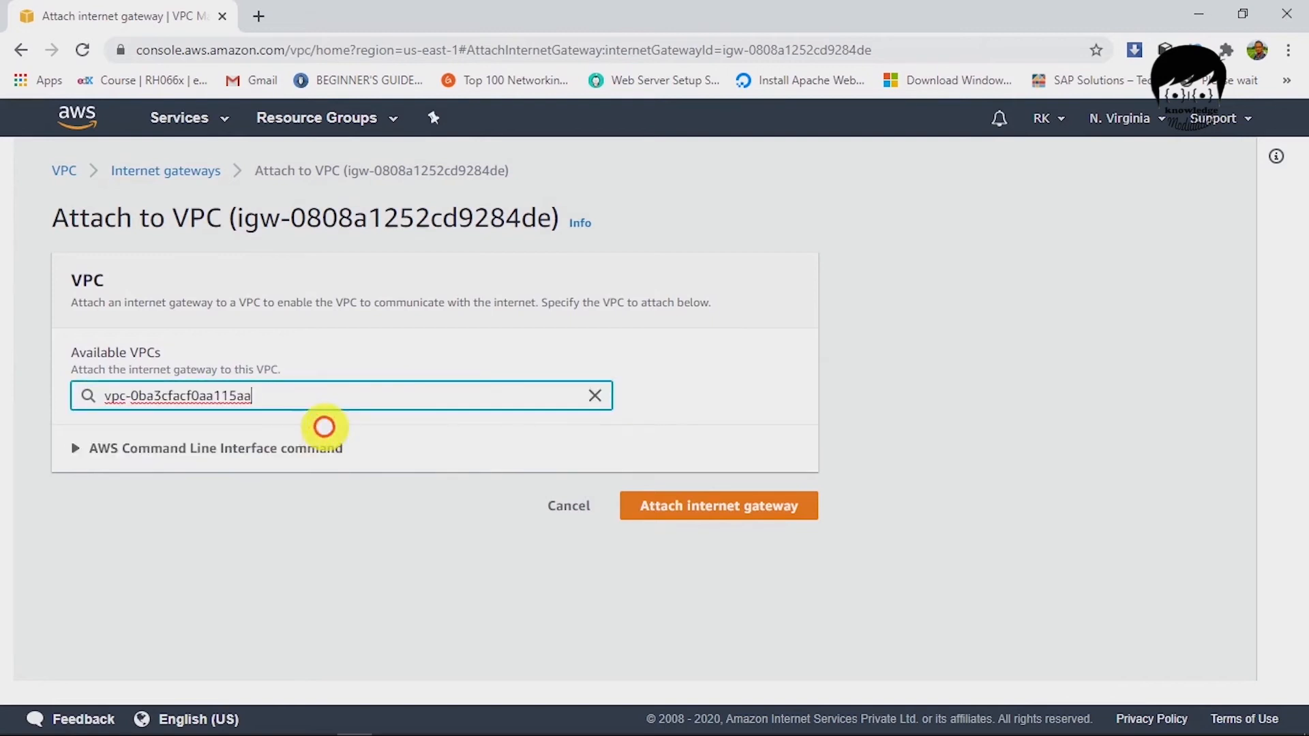
click(678, 520)
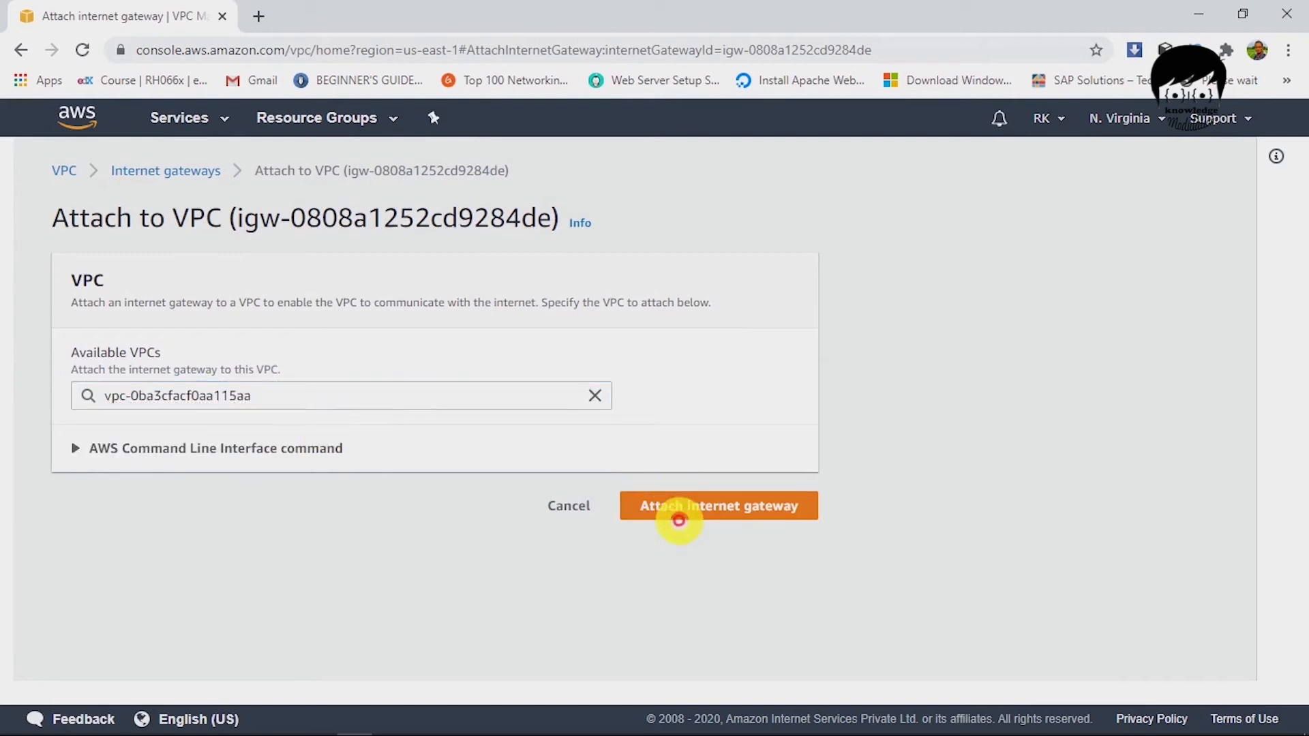
click(690, 505)
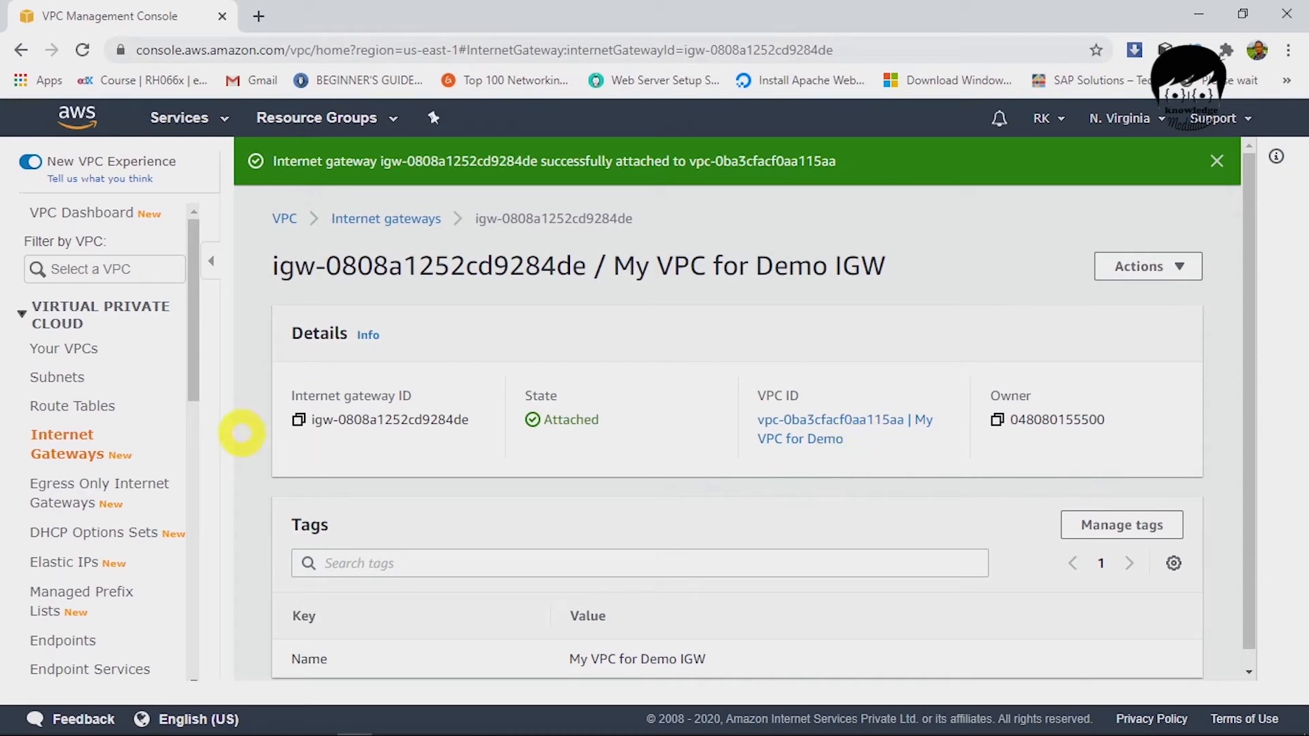
- Add a route with destination 0.0.0.0/0 to the route table of "My VPC for Demo"
click(75, 407)
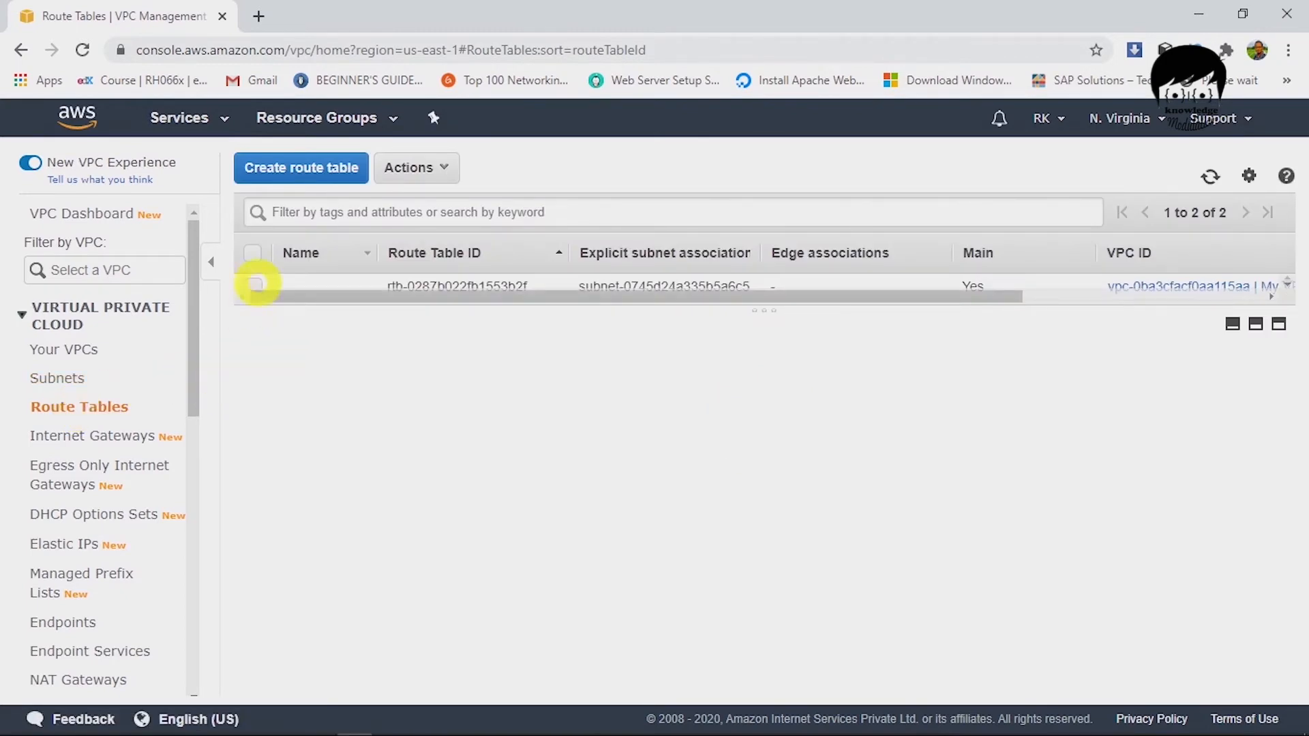
click(253, 283)
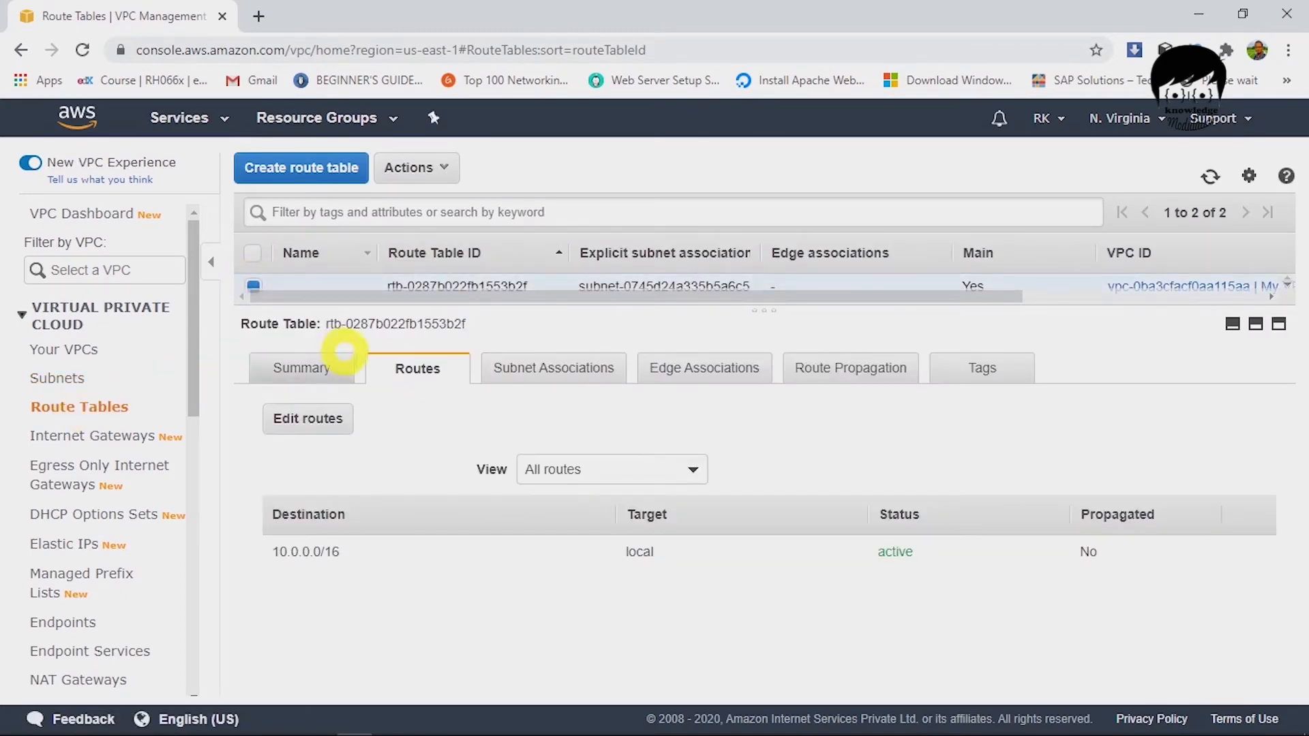
click(307, 418)
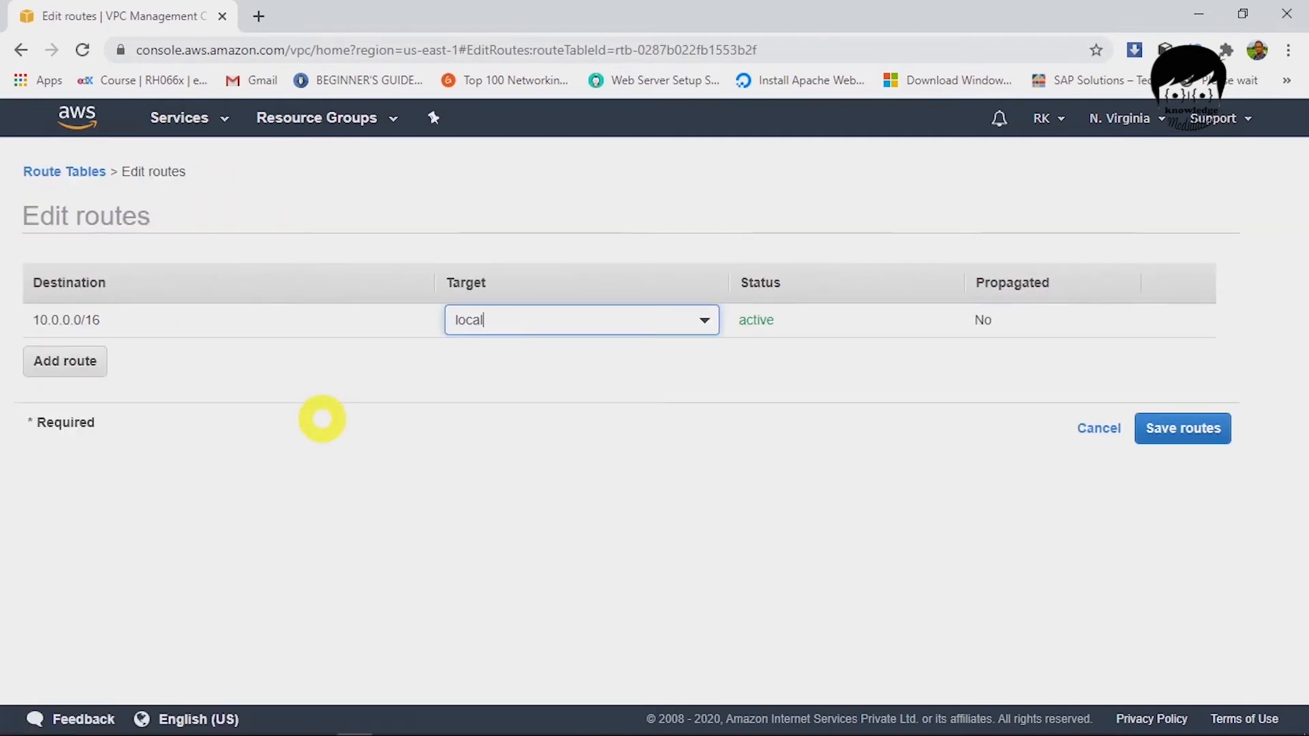
click(86, 363)
click(98, 355)
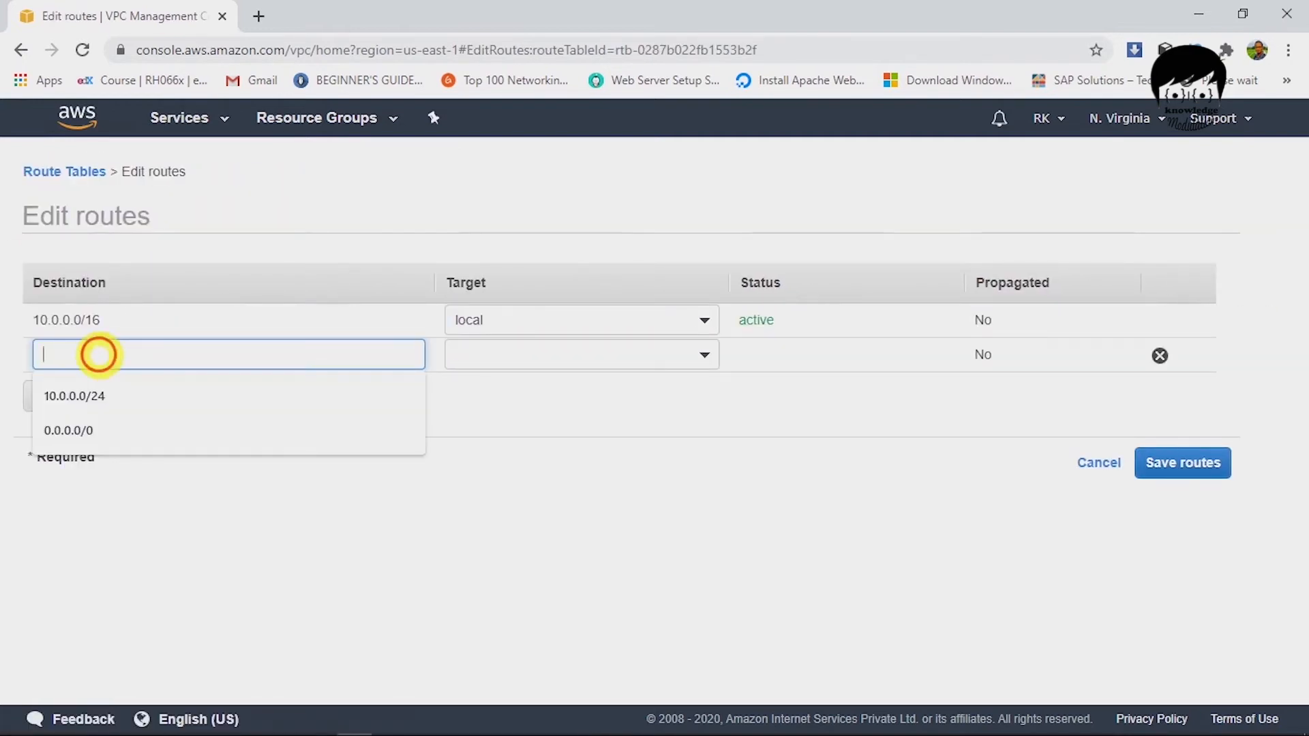
click(115, 387)
click(117, 430)
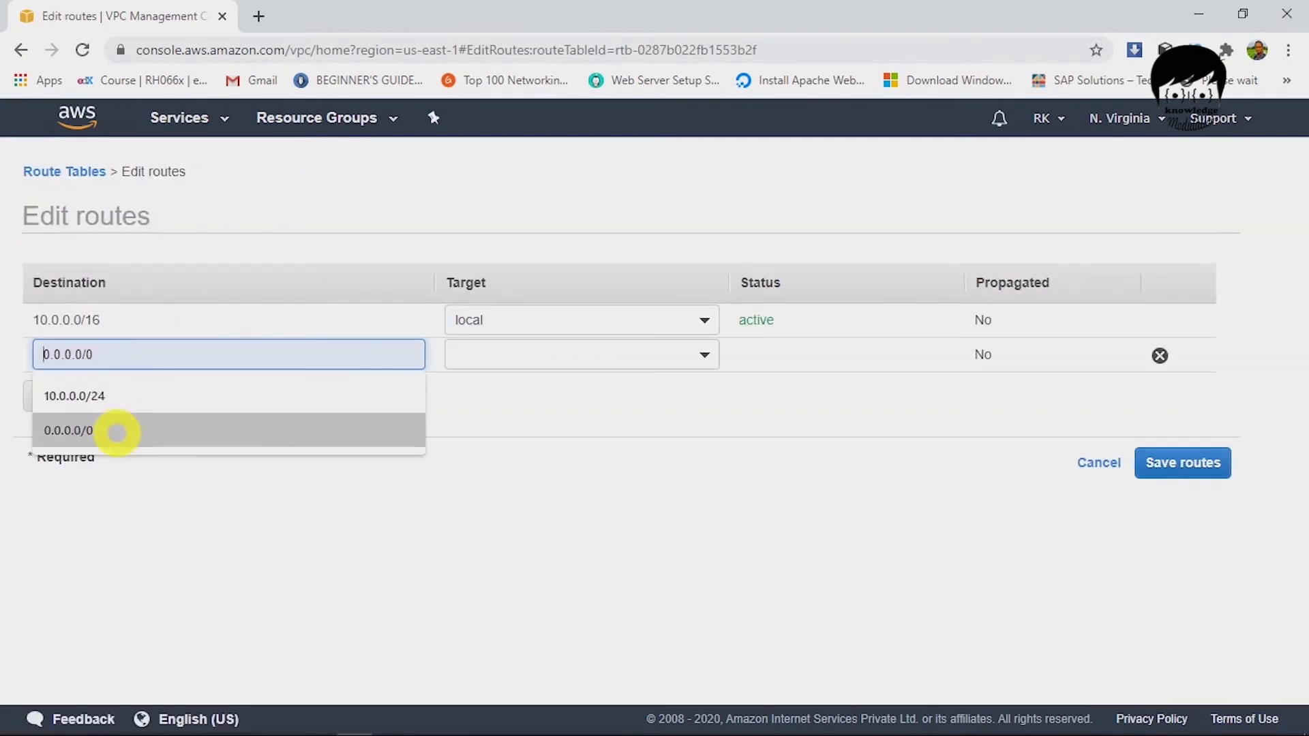
- Target the 0.0.0.0/0 route at the internet gateway "My VPC for Demo IGW" and save the routes
click(501, 351)
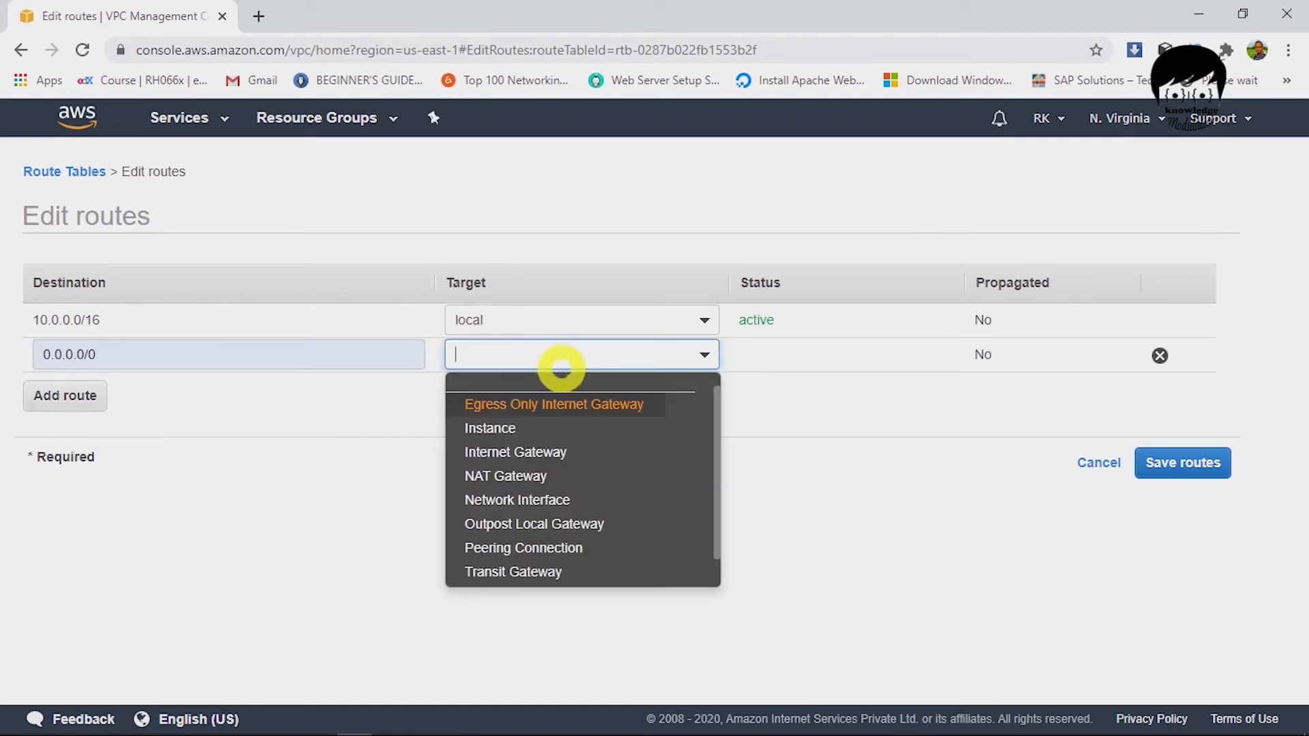
click(552, 449)
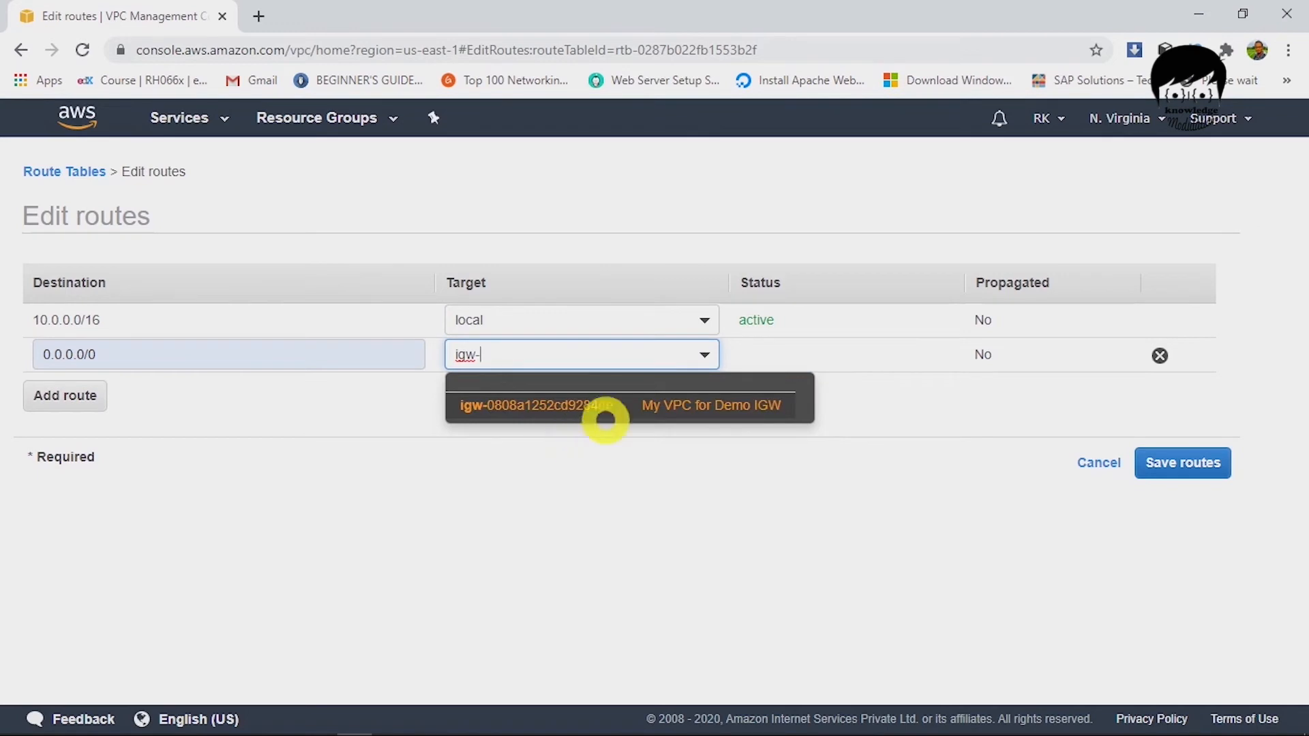
click(676, 405)
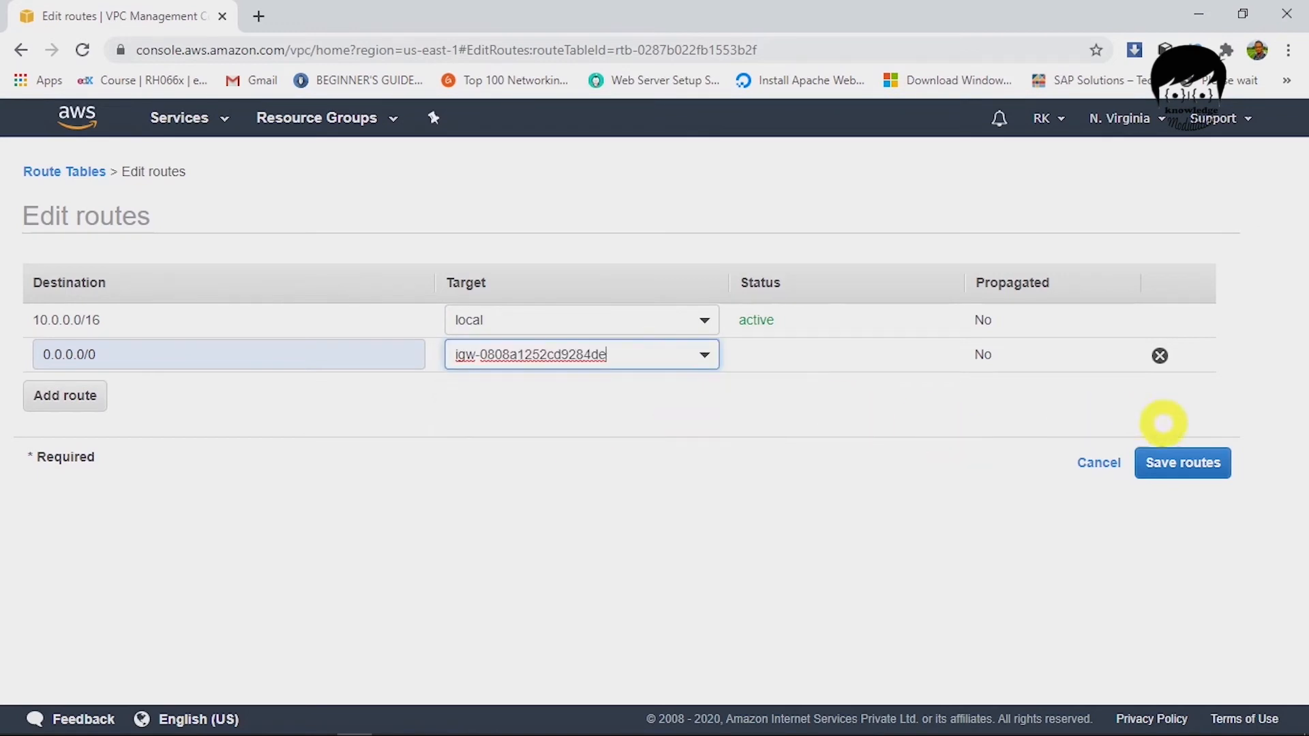
click(1188, 463)
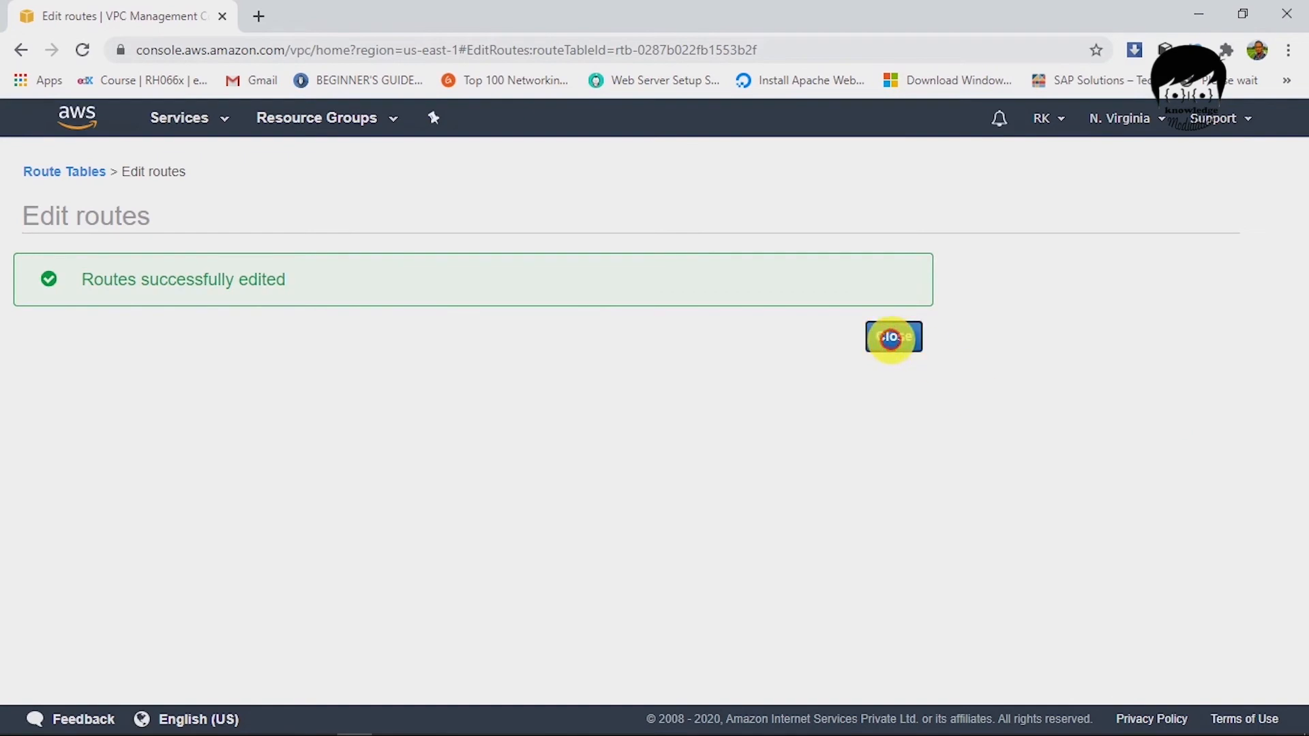
click(892, 337)
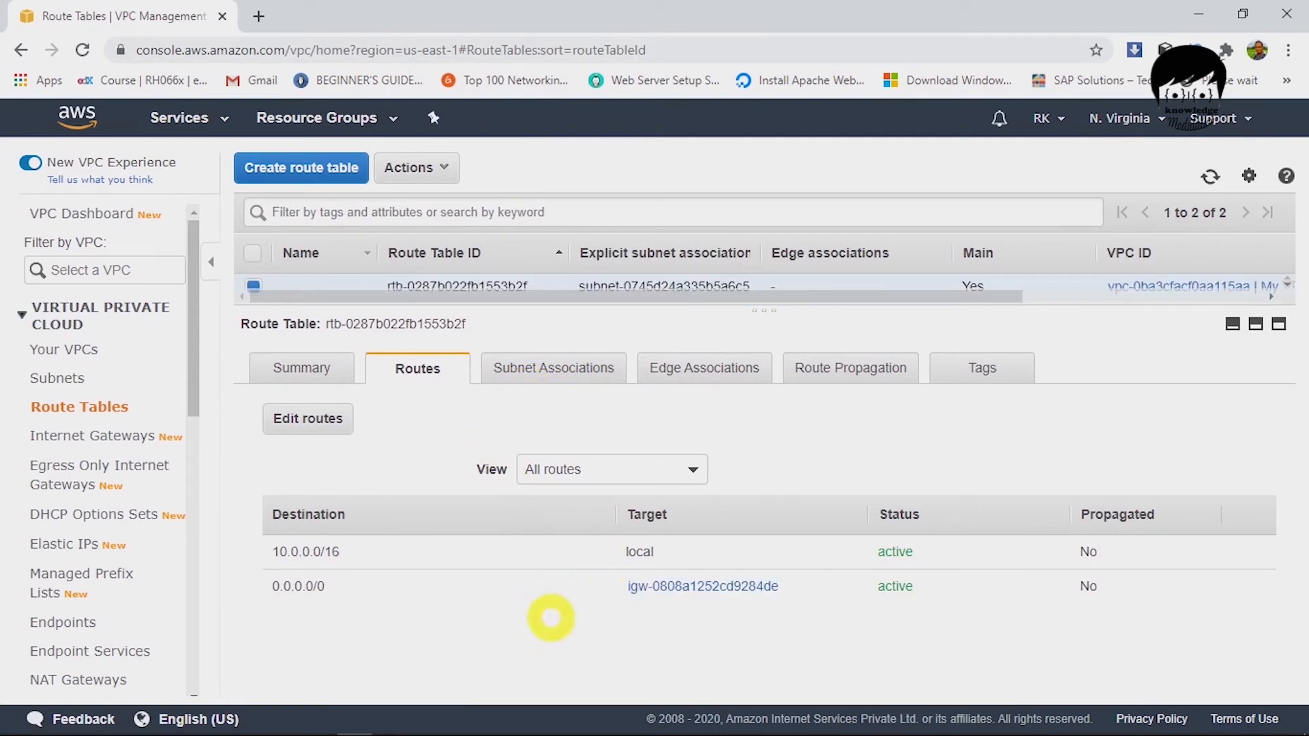
- Review the route table's subnet associations and the description of the VPC "My VPC for Demo"
click(556, 368)
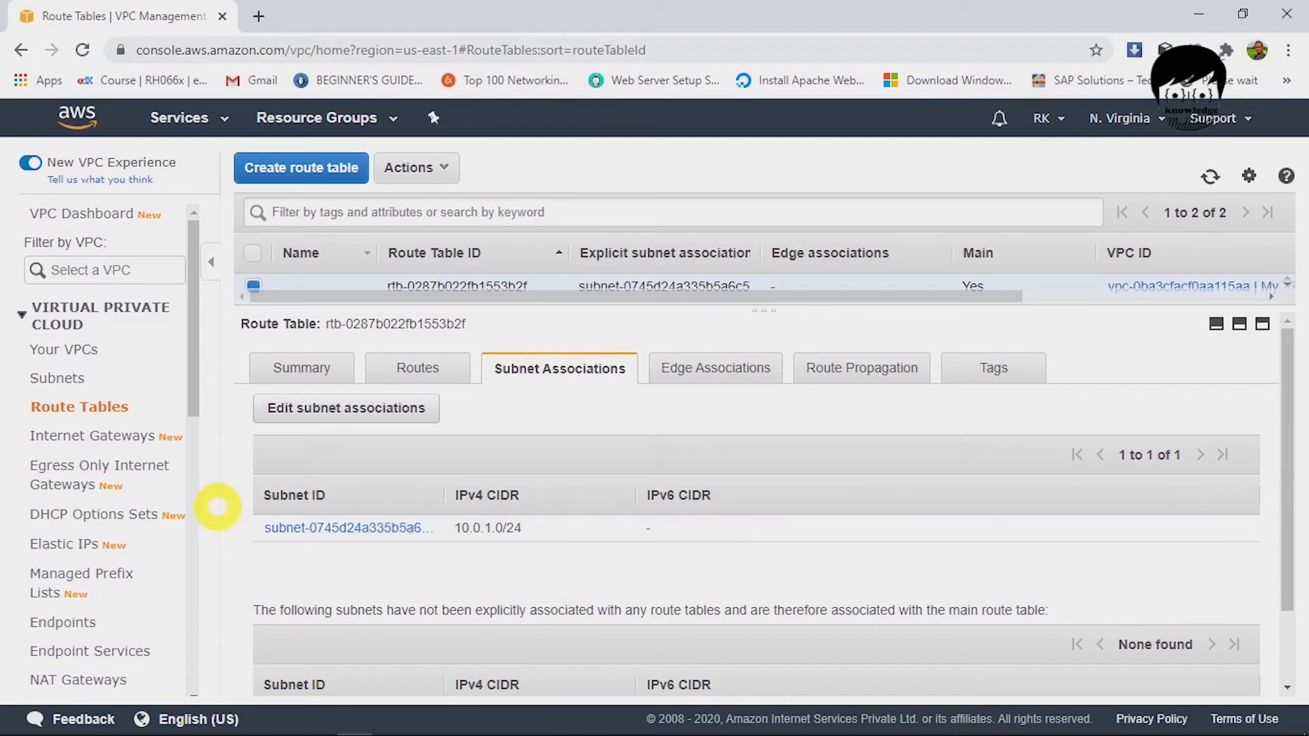
click(68, 351)
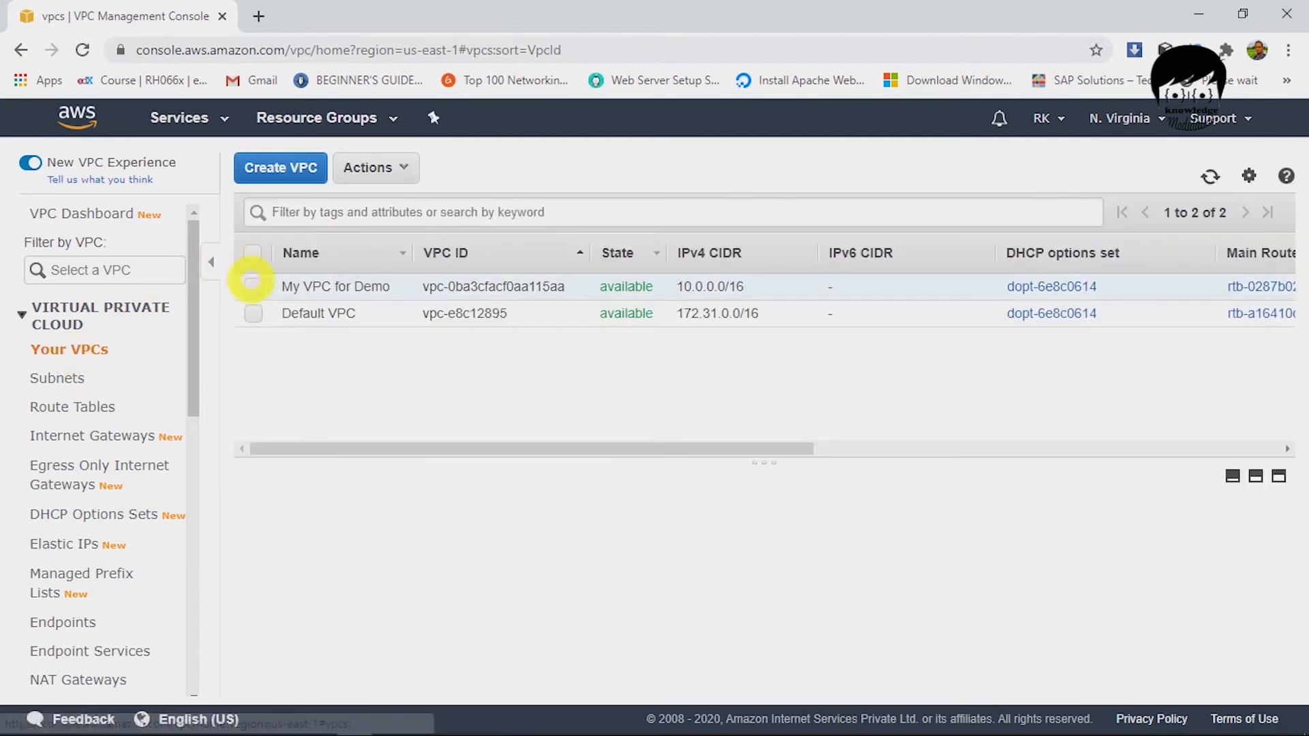
click(254, 286)
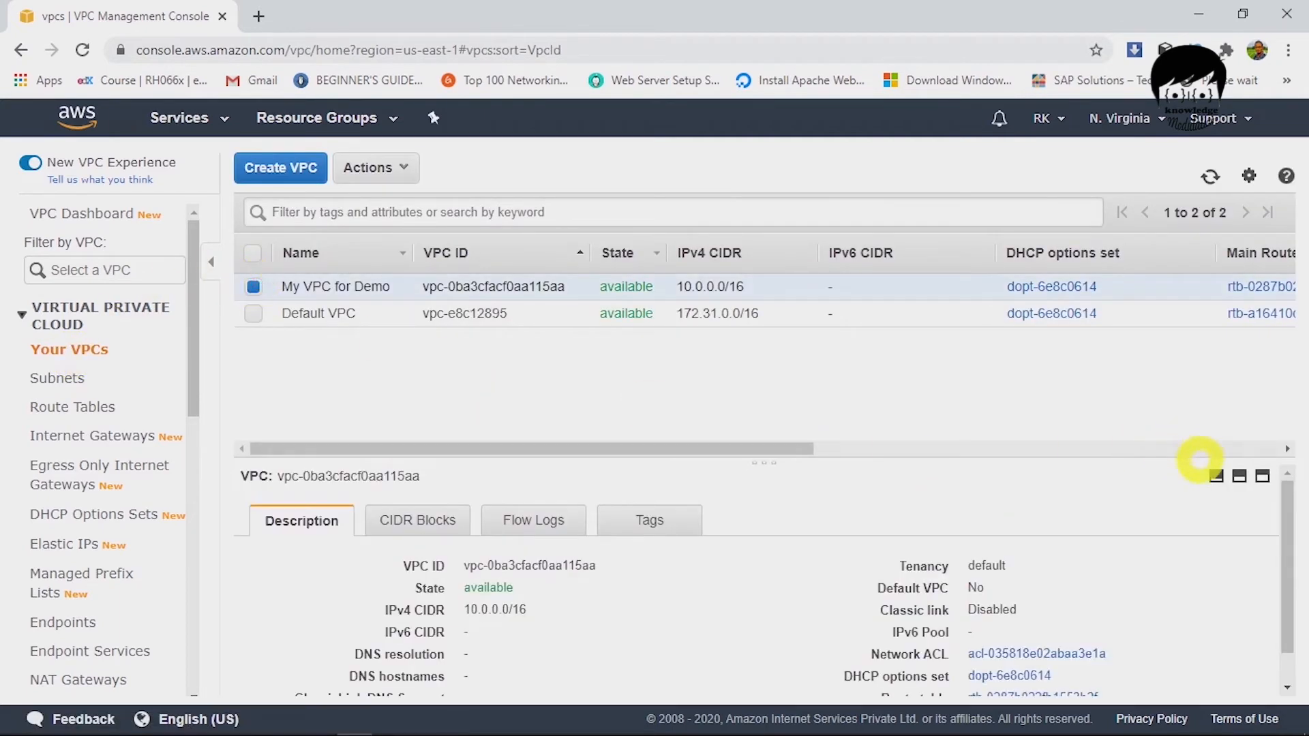
- Go to the EC2 service's running instances and start launching a new instance
click(1262, 476)
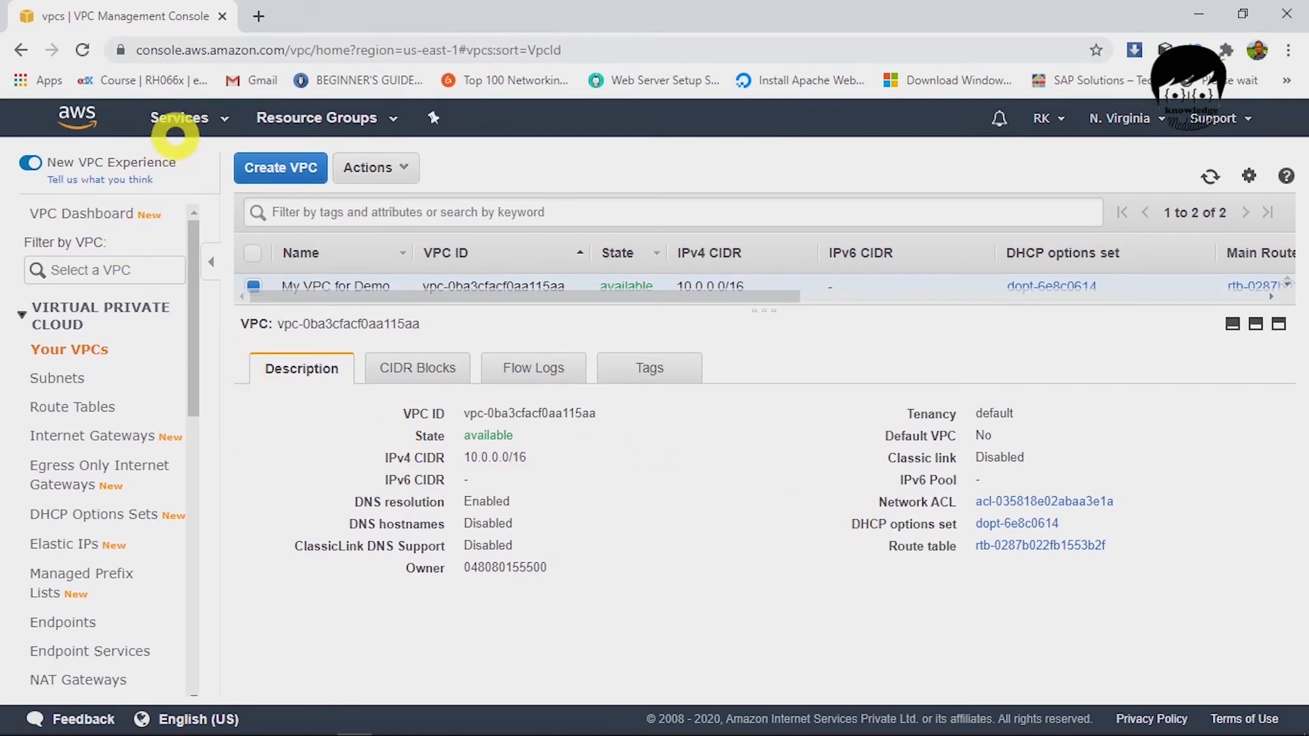
click(225, 118)
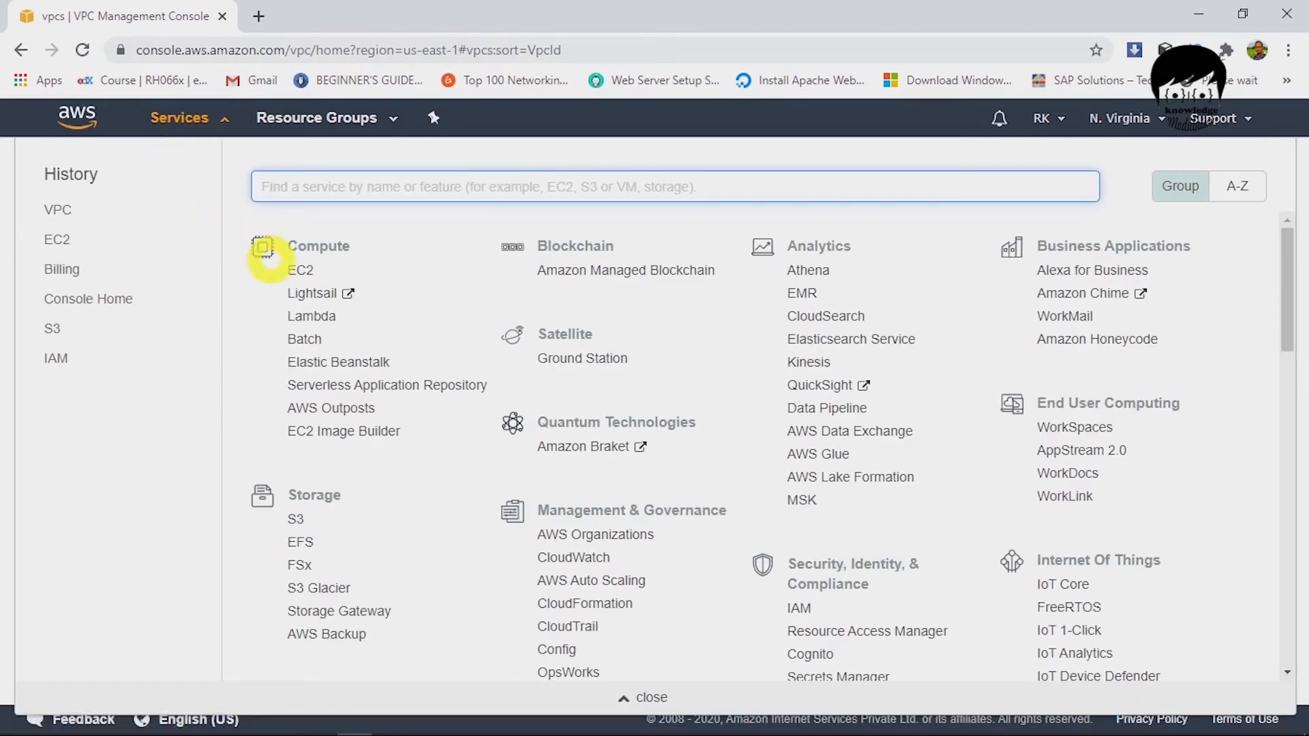
click(298, 270)
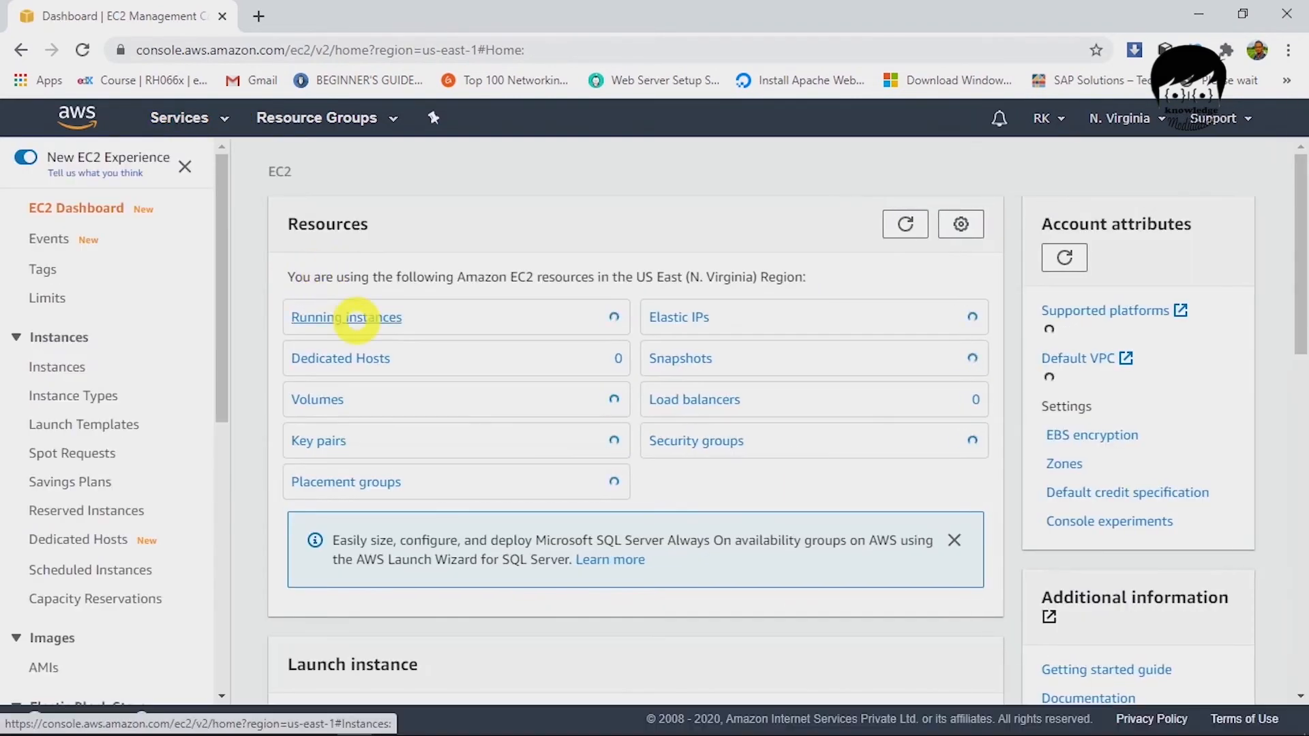
click(356, 320)
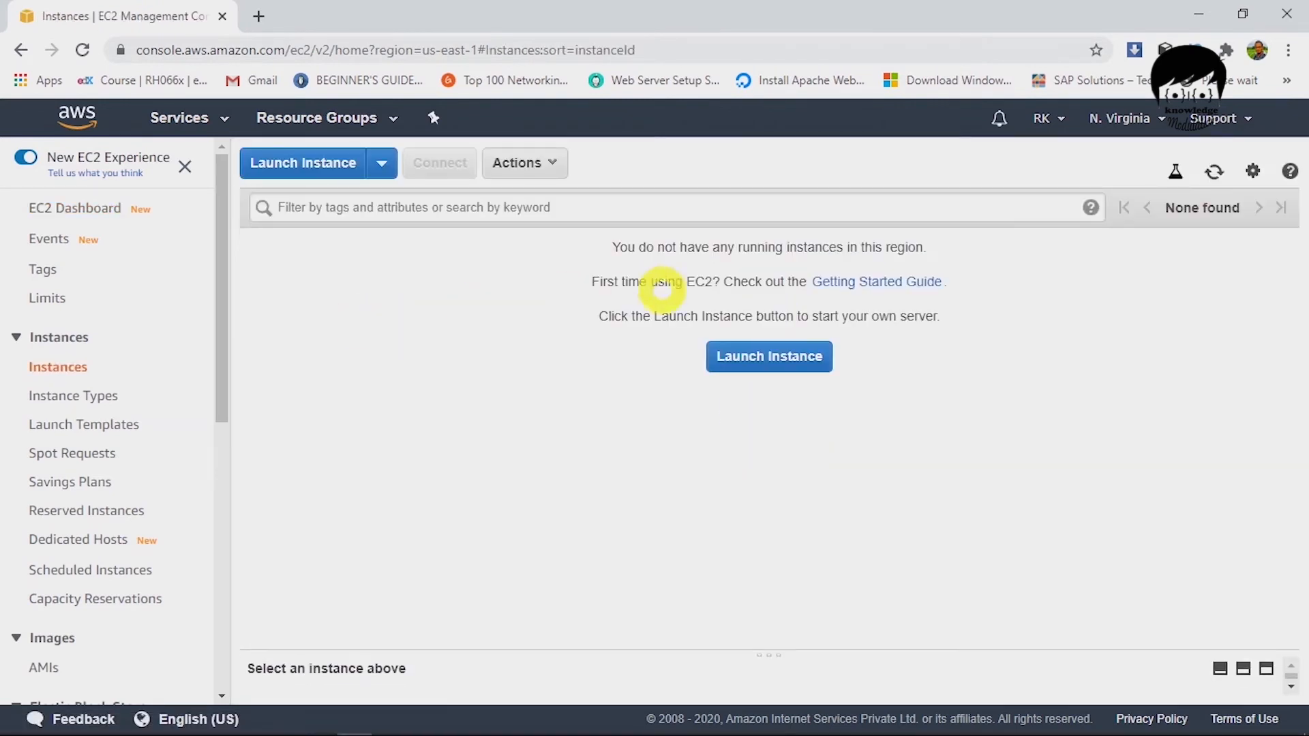
click(750, 355)
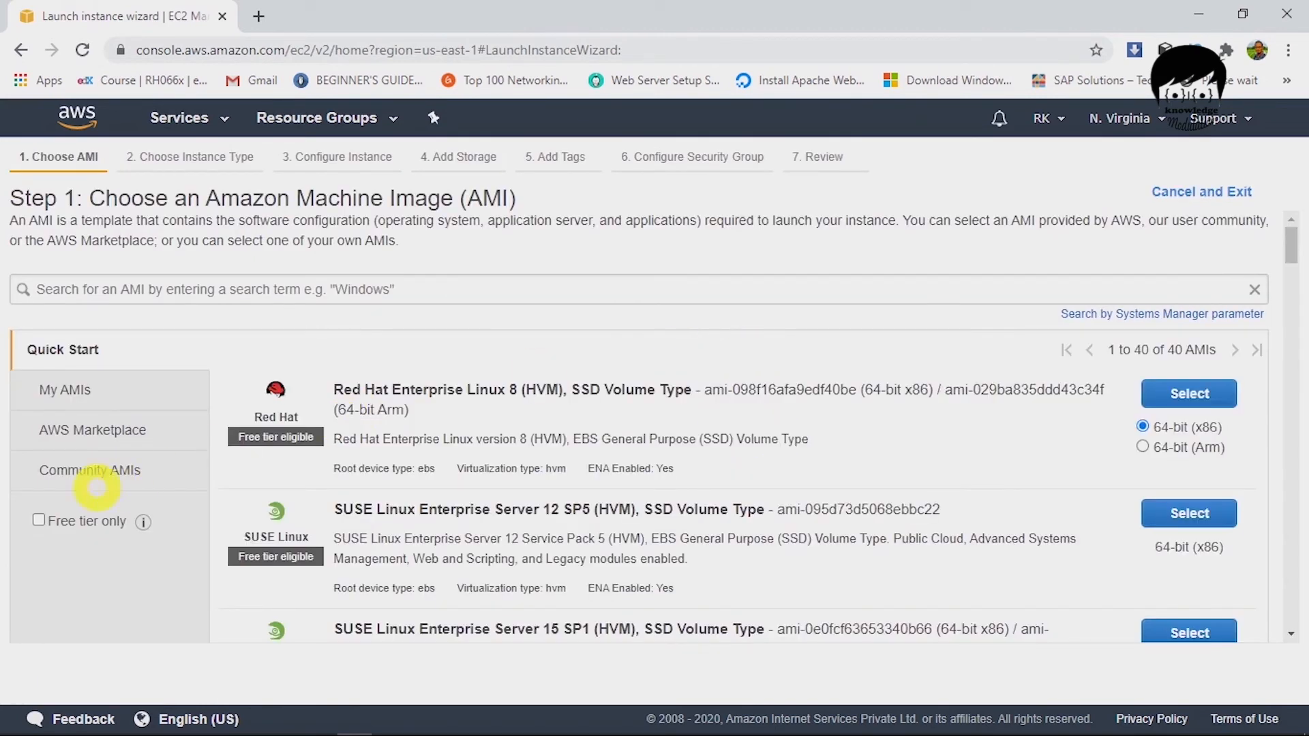
- Restrict the AMIs to free tier only, choose Amazon Linux 2 AMI (HVM) 64-bit (x86), and accept the t2.micro instance type
click(38, 519)
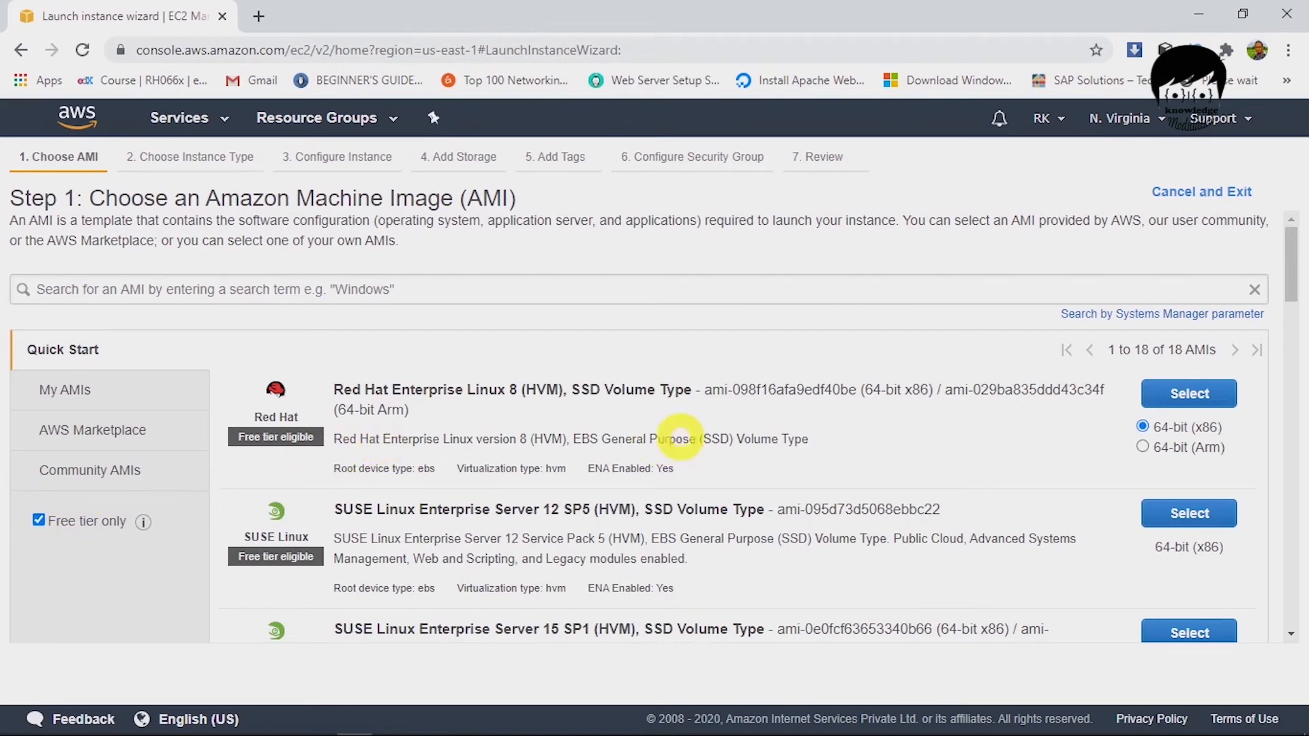
drag(1290, 281, 1299, 418)
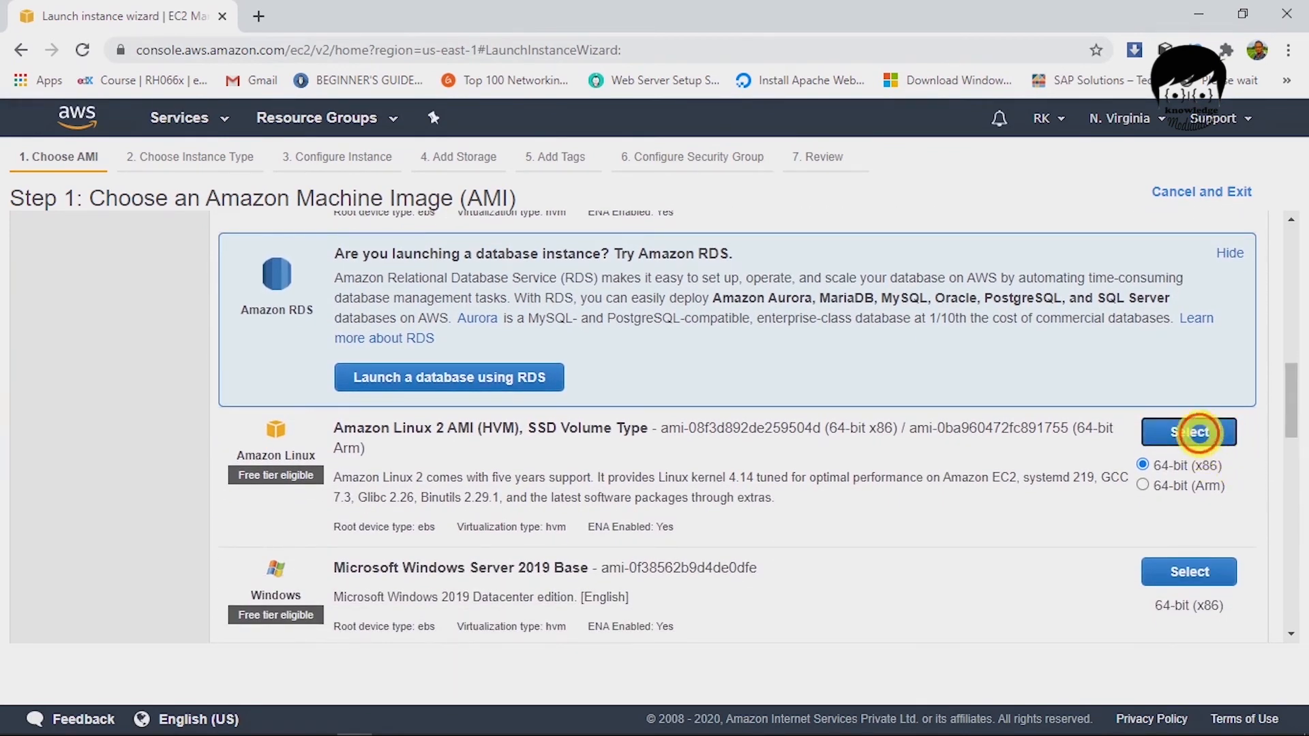
click(1199, 432)
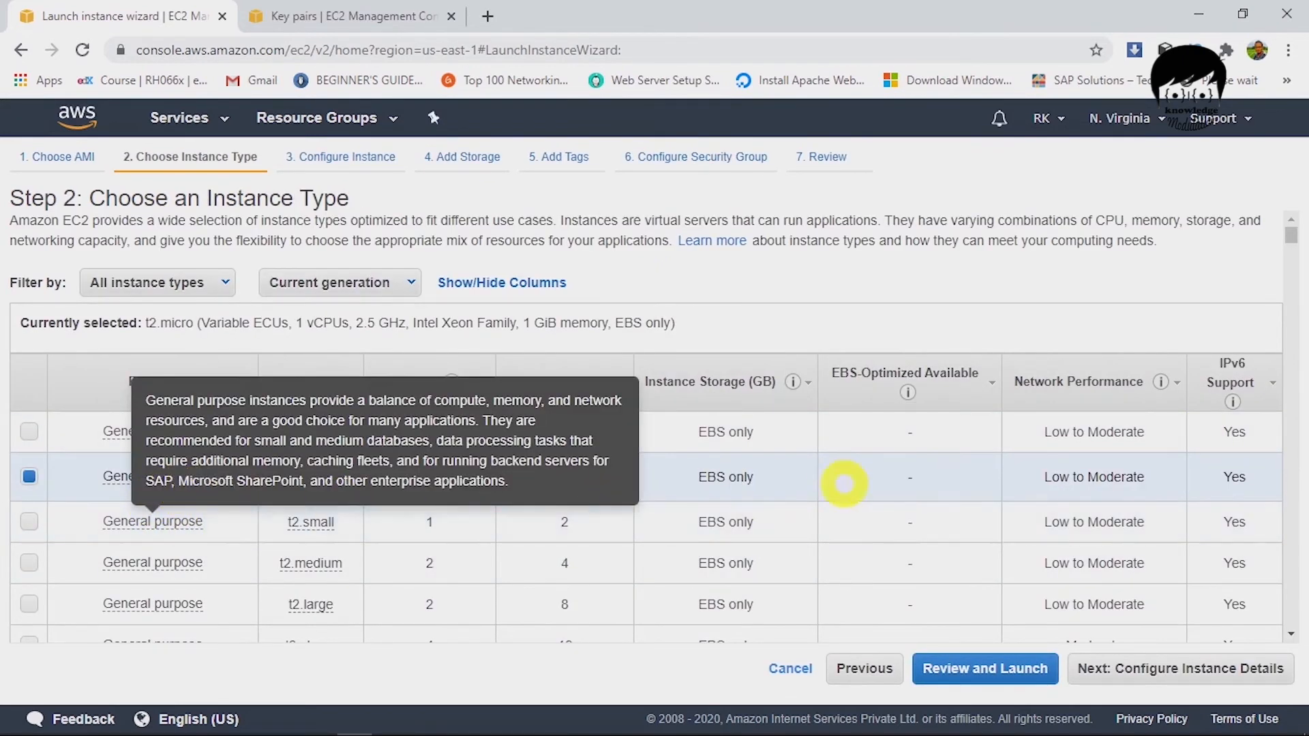
click(1212, 668)
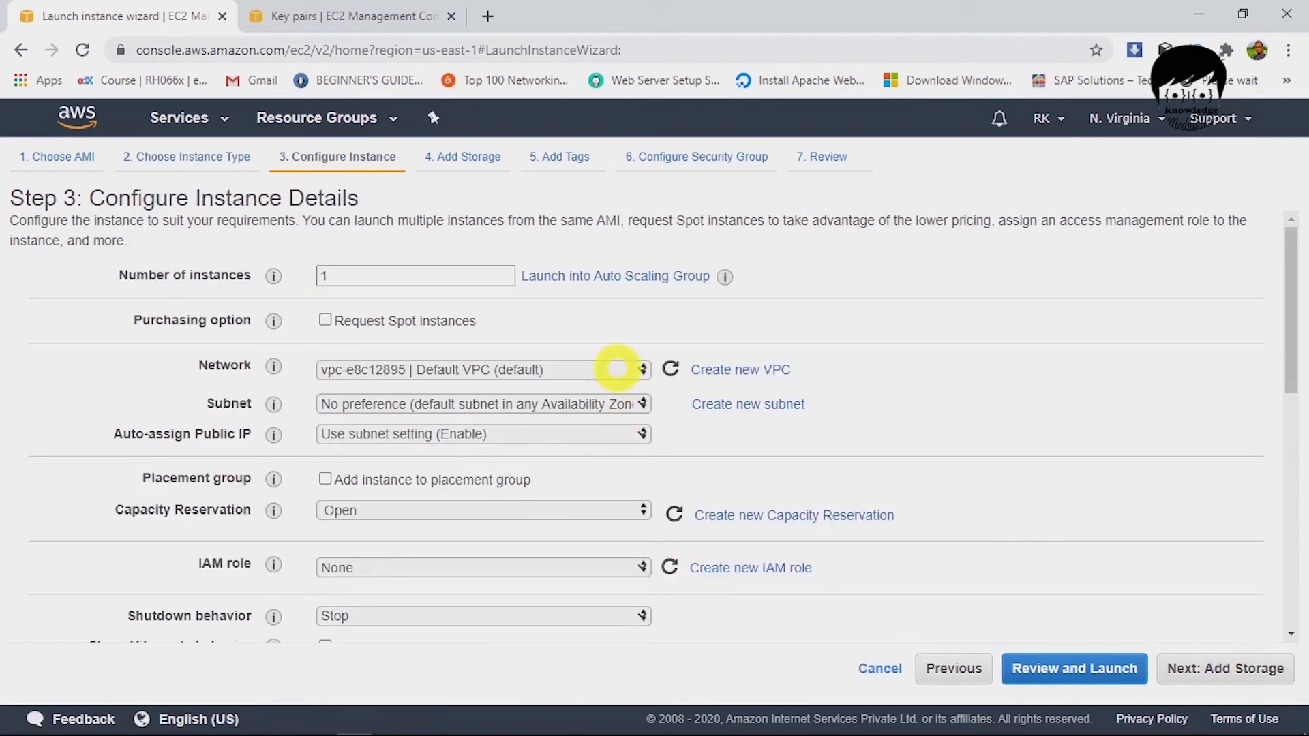
- Set the instance's network to "My VPC for Demo" and its subnet to "My VPC for Demo Public Subnet" in us-east-1a
click(617, 368)
click(575, 382)
click(598, 404)
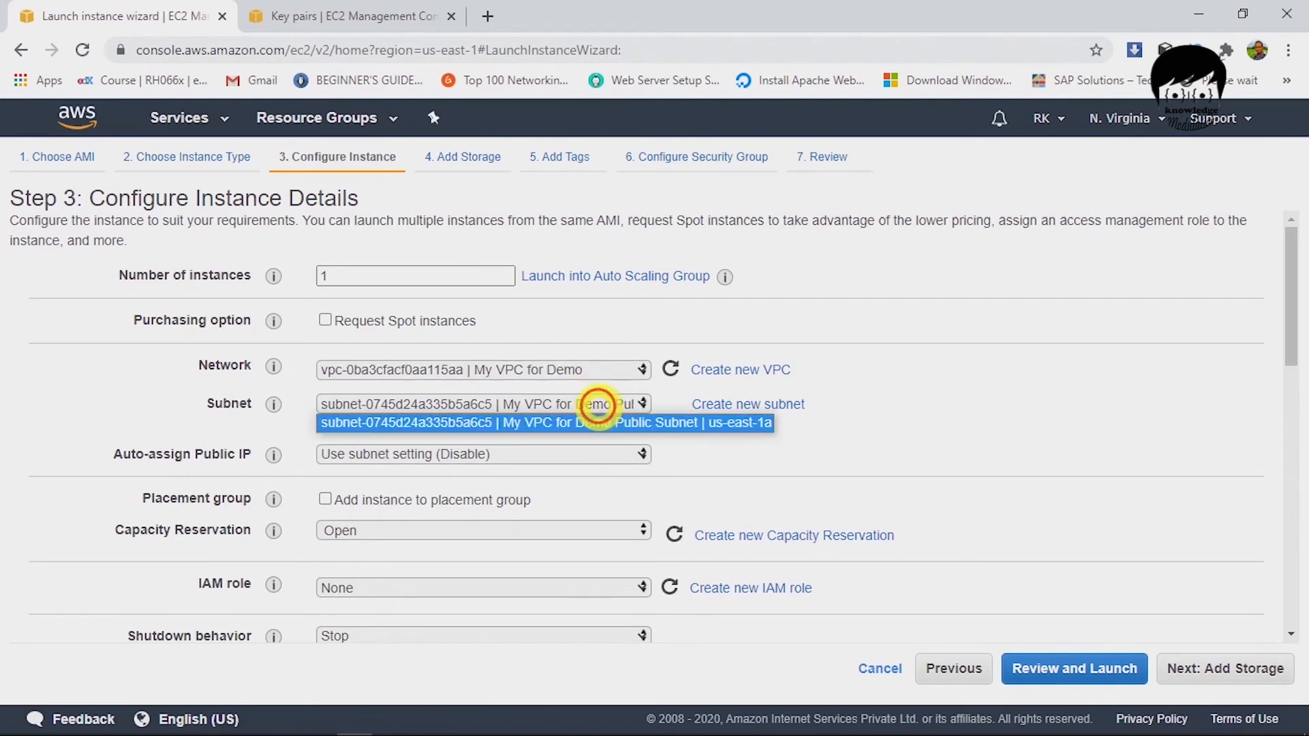
click(583, 422)
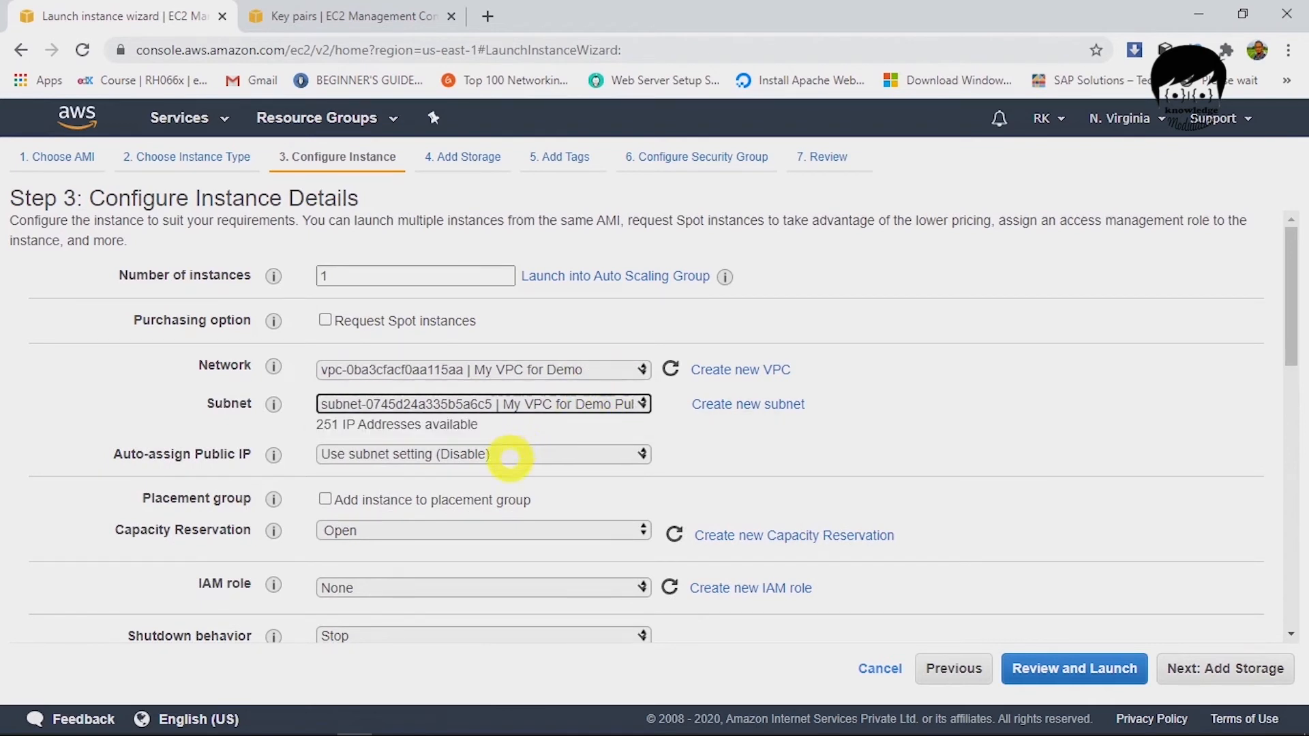
- Enable auto-assign public IP for the instance and proceed to the tags, keeping the default root volume storage
click(510, 456)
click(390, 490)
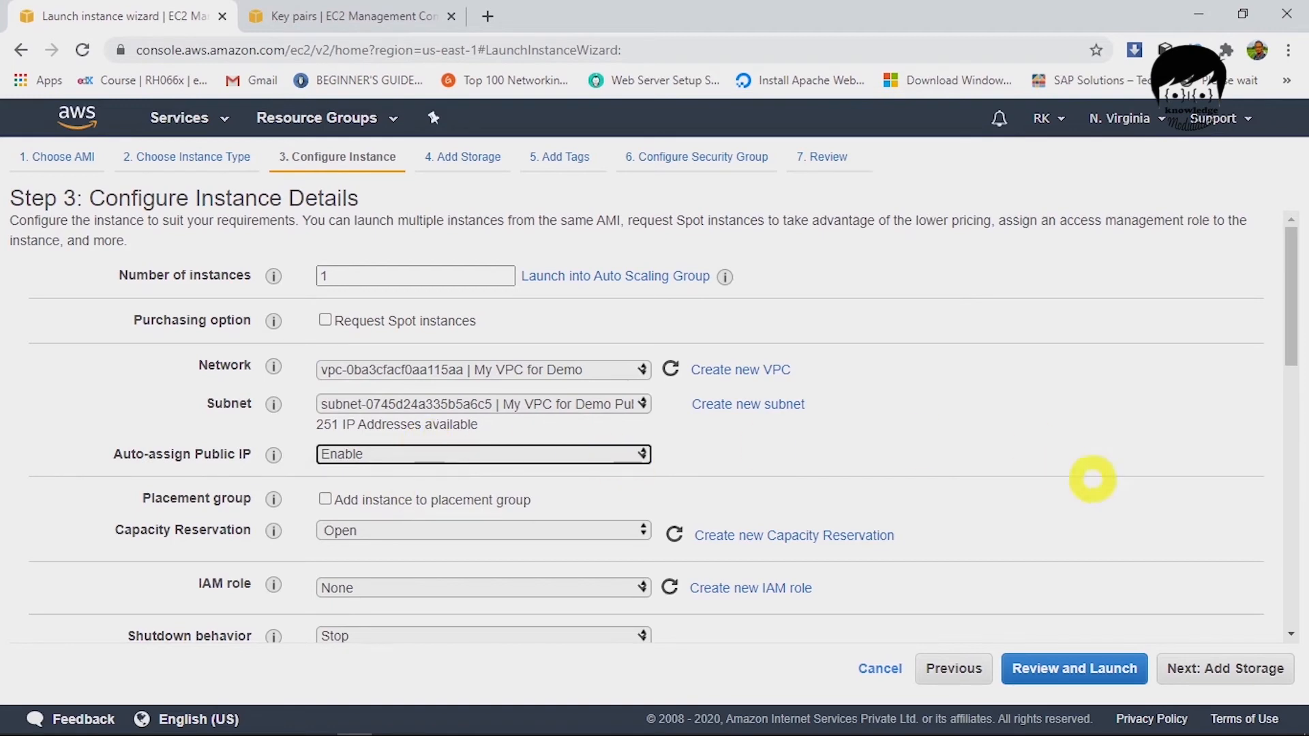
drag(1292, 361, 1288, 612)
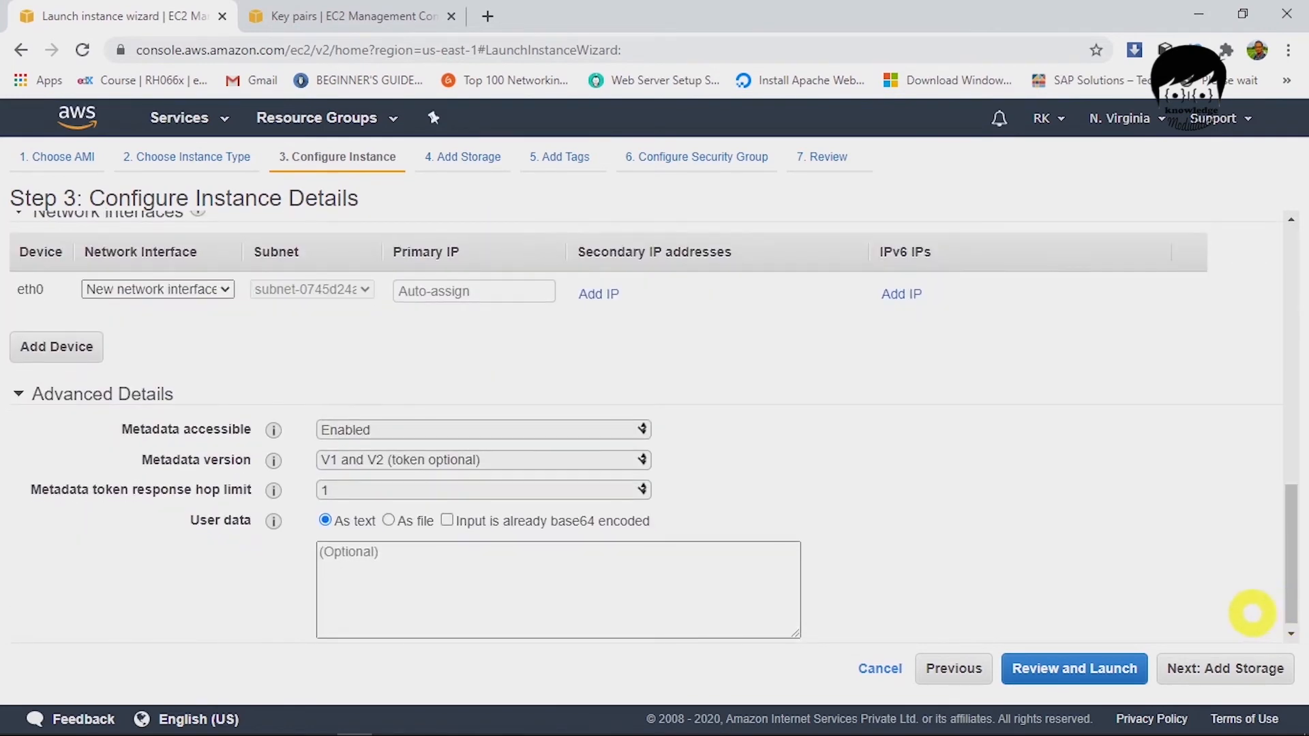
click(1245, 668)
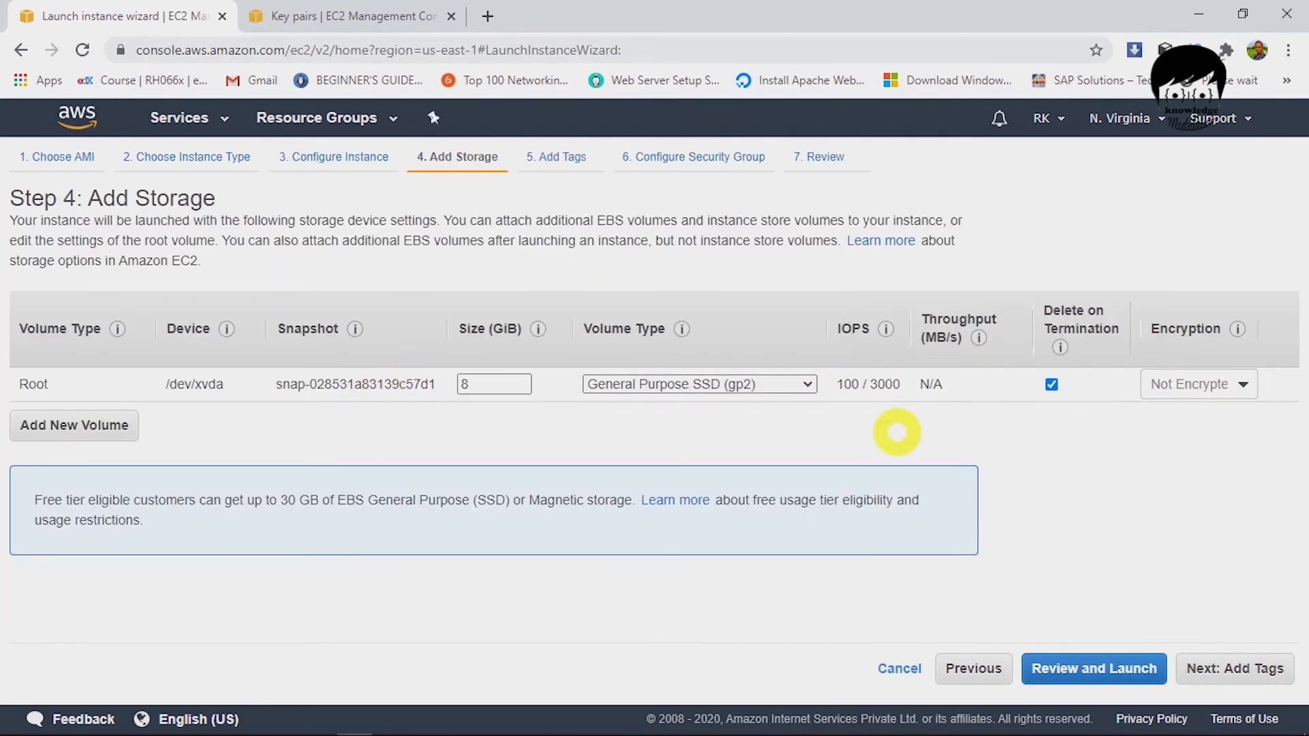
click(1224, 668)
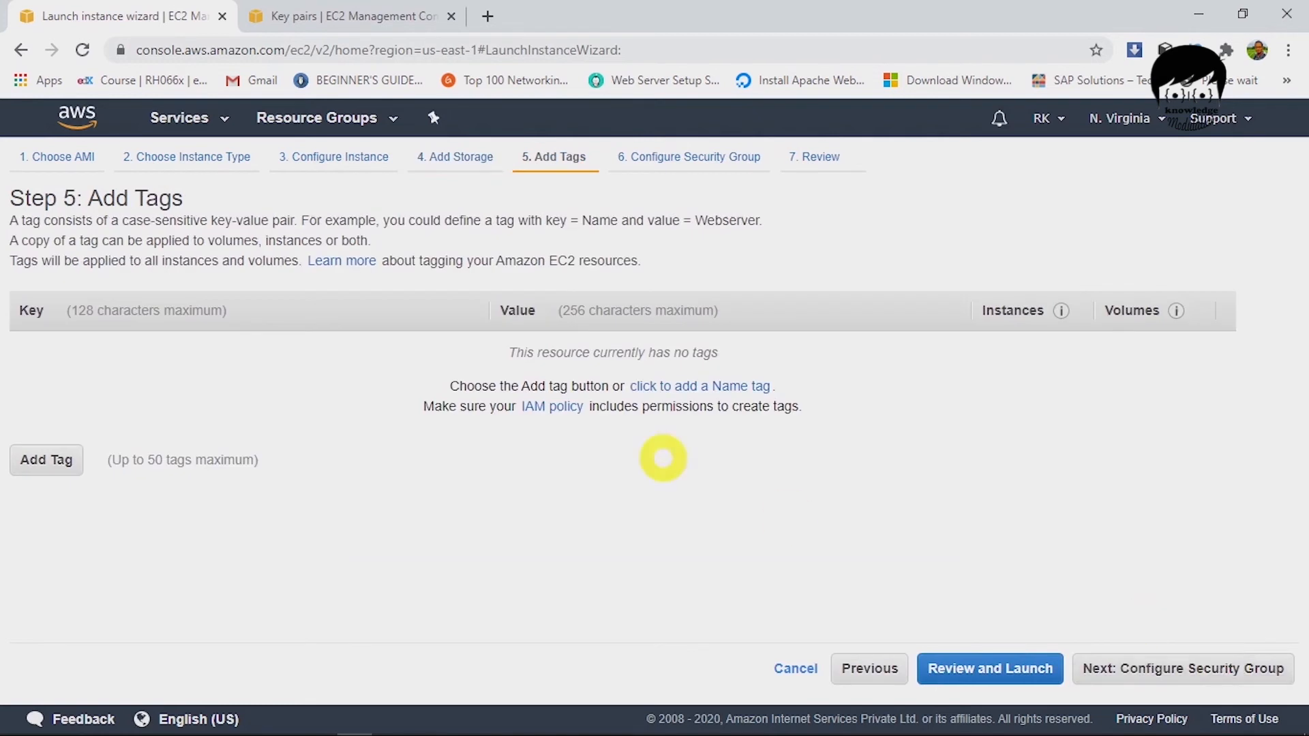
- Add a tag with key Name and value "My VPC for Demo" and proceed to the security group configuration
click(56, 458)
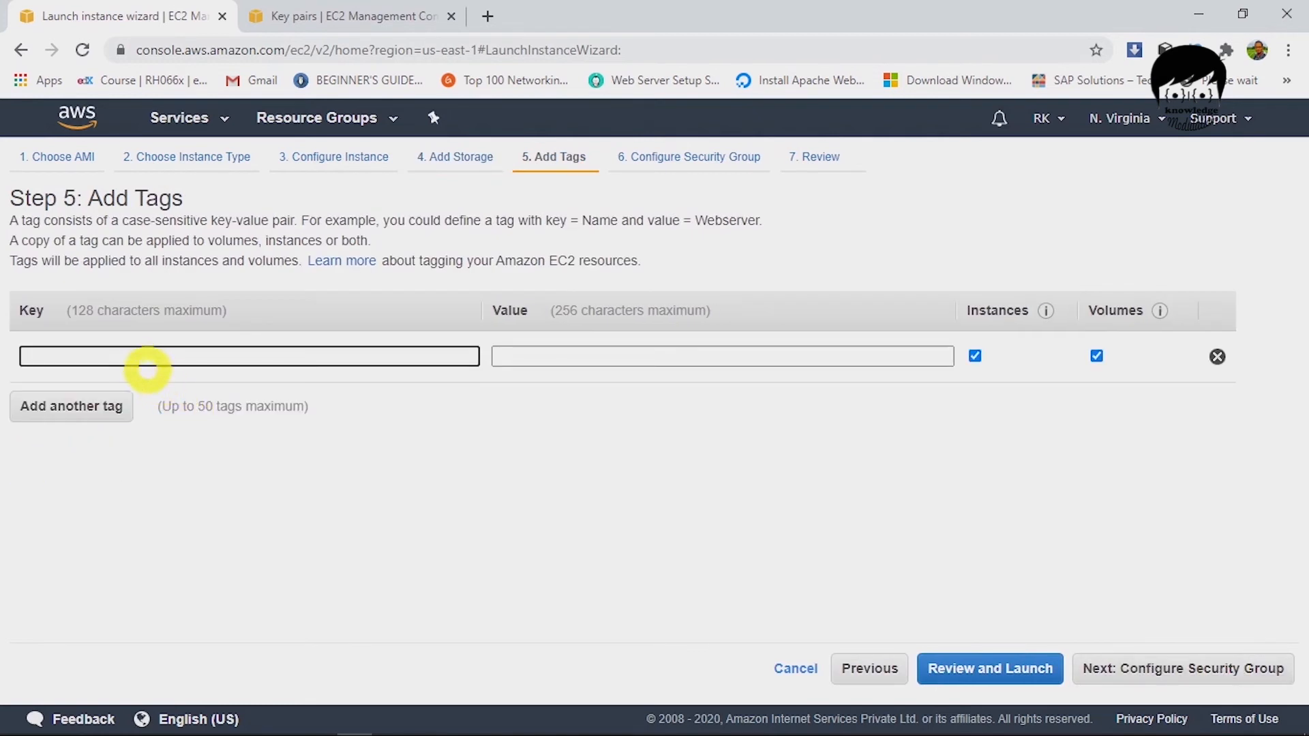
text(Name)
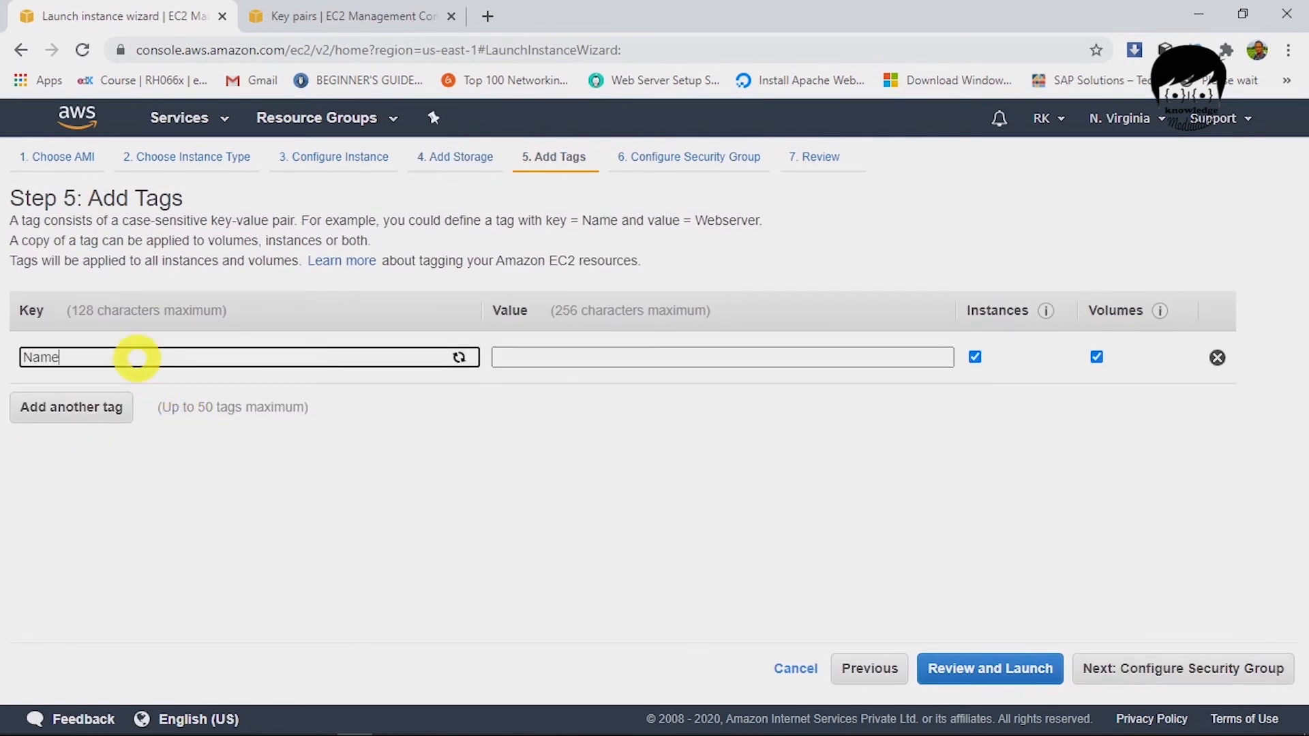
click(561, 357)
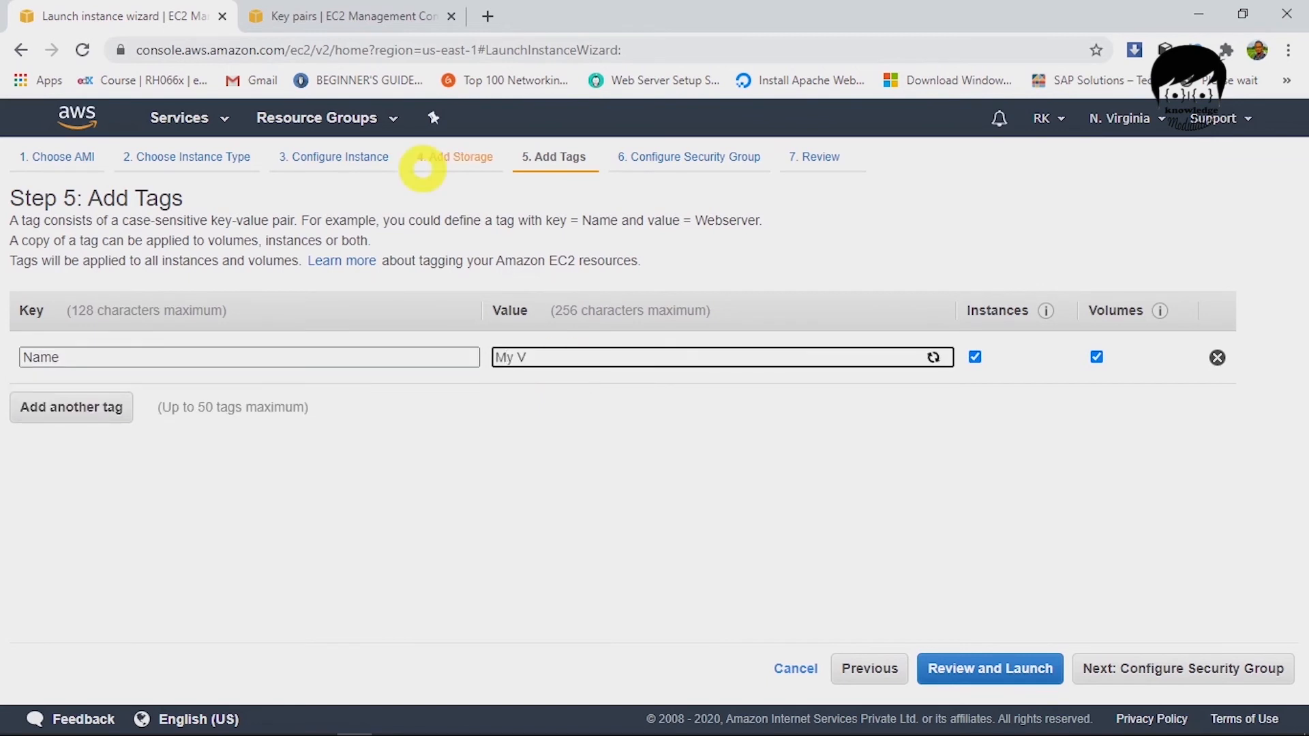
click(724, 360)
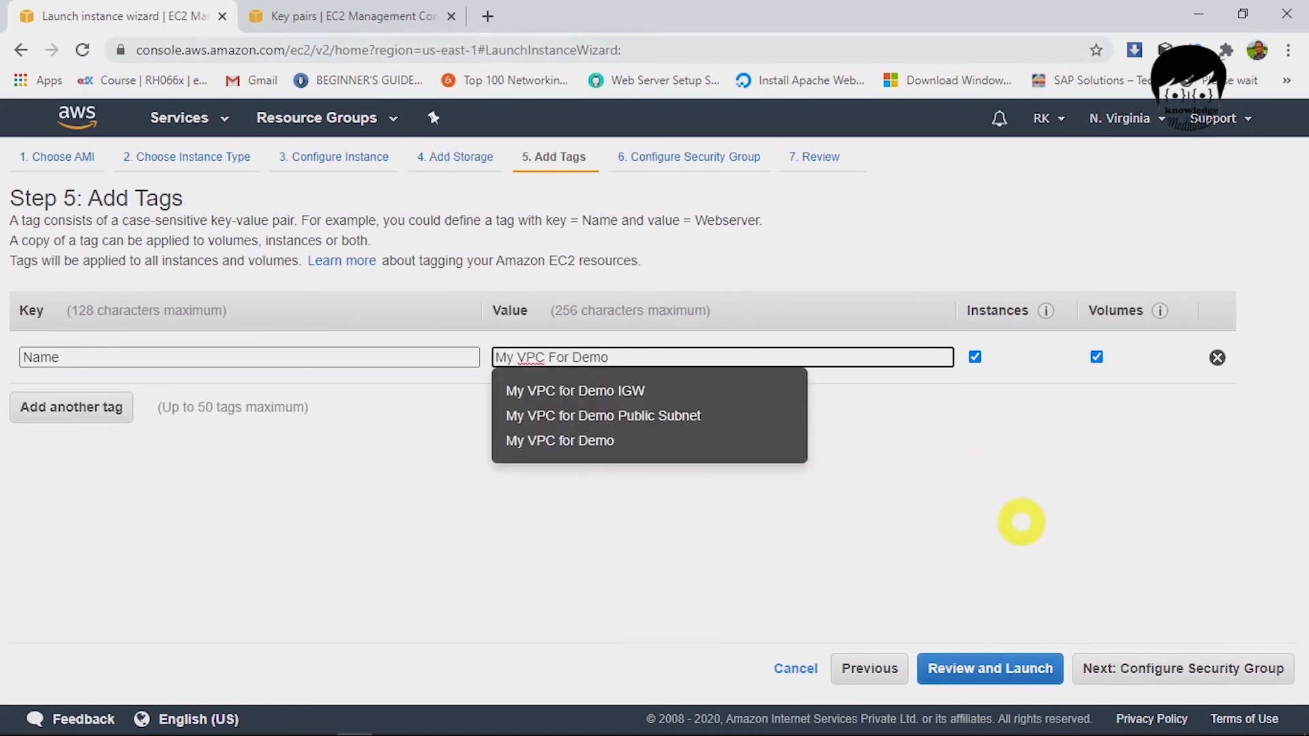
click(587, 443)
click(922, 483)
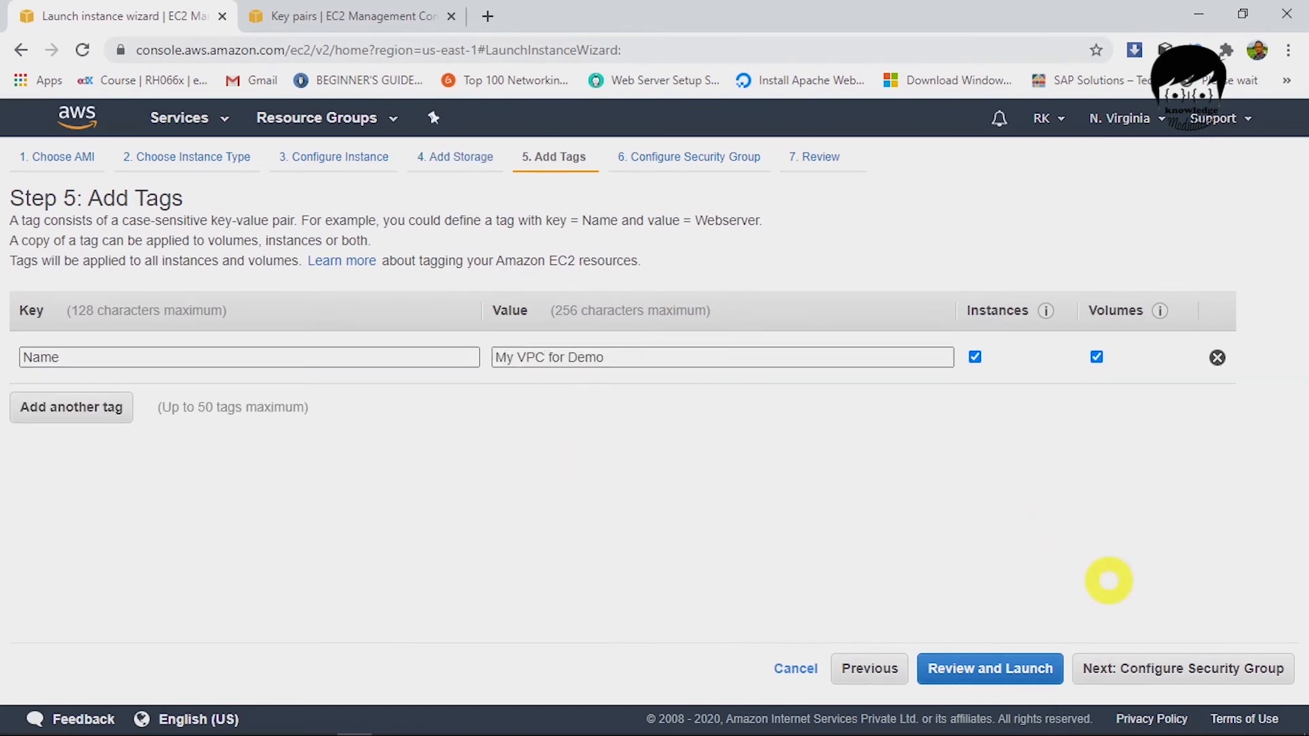
click(1190, 668)
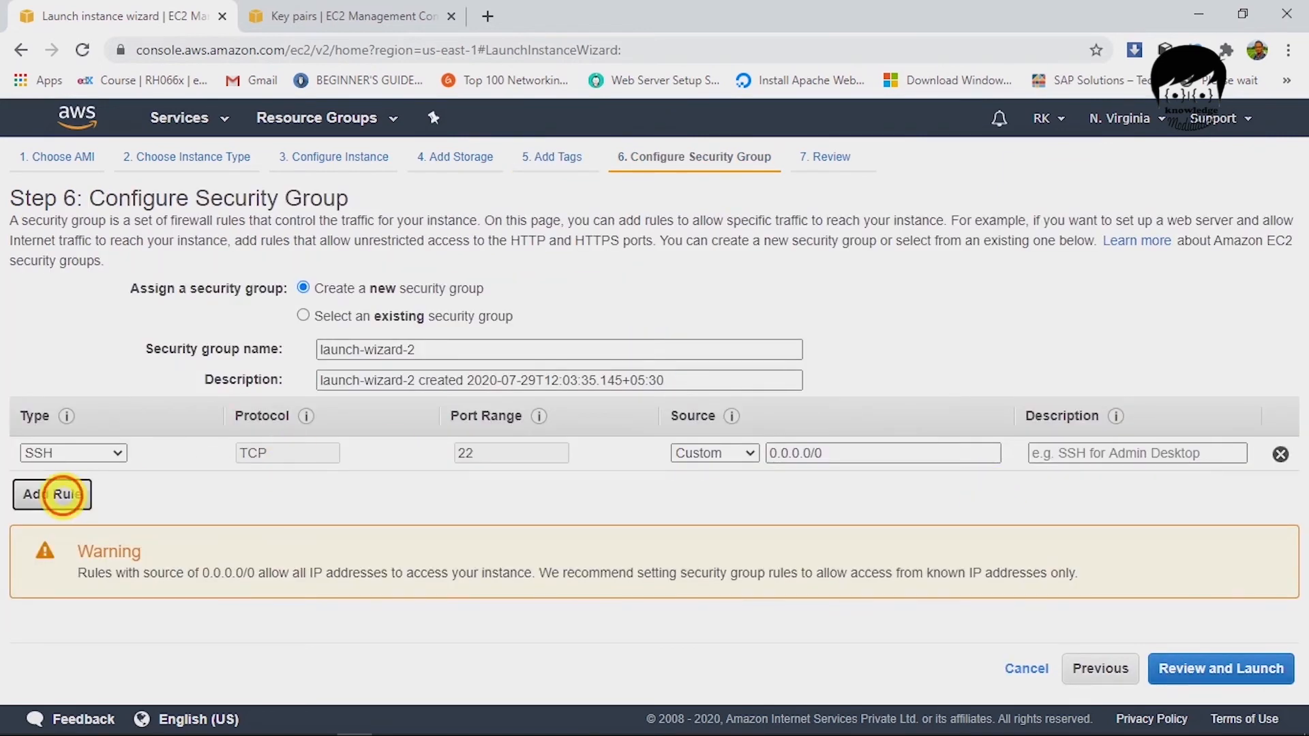
- Add an HTTP rule to the new security group, set the source of both SSH and HTTP rules to Anywhere, and proceed to the review
click(63, 494)
click(116, 490)
click(53, 382)
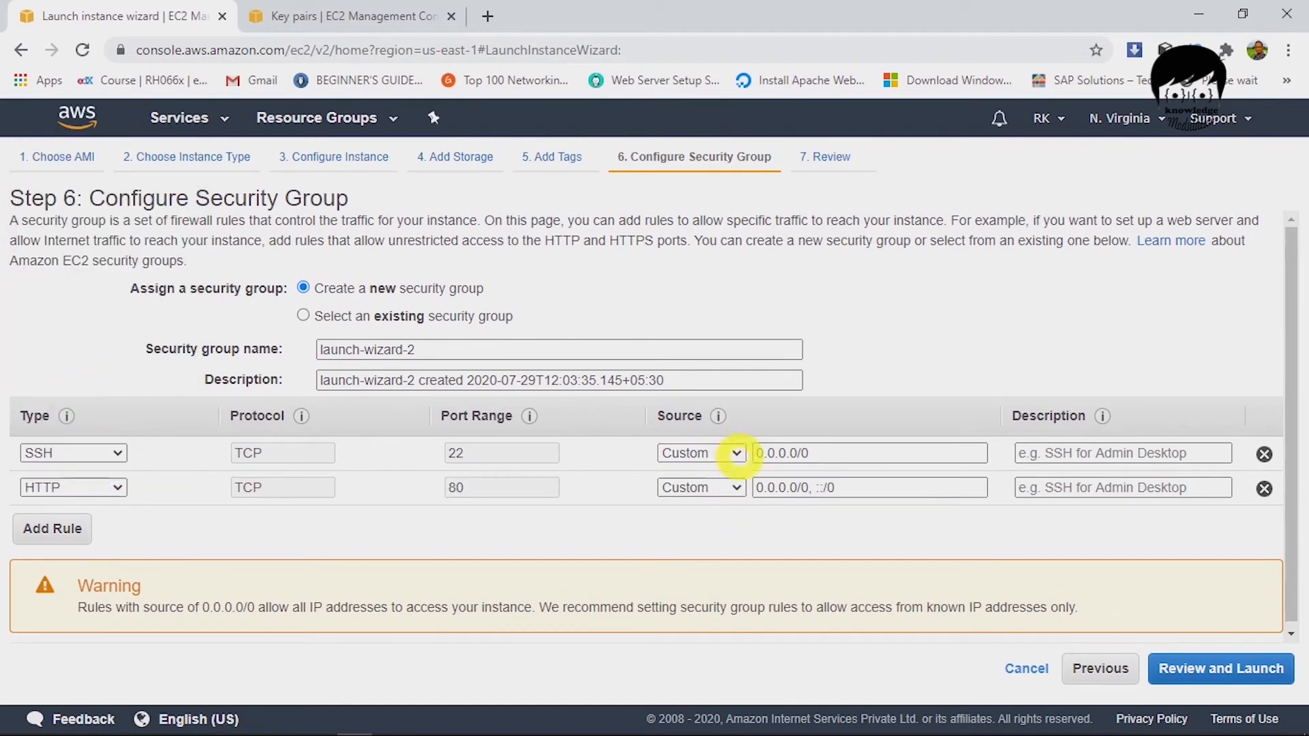
click(737, 454)
click(726, 485)
click(737, 487)
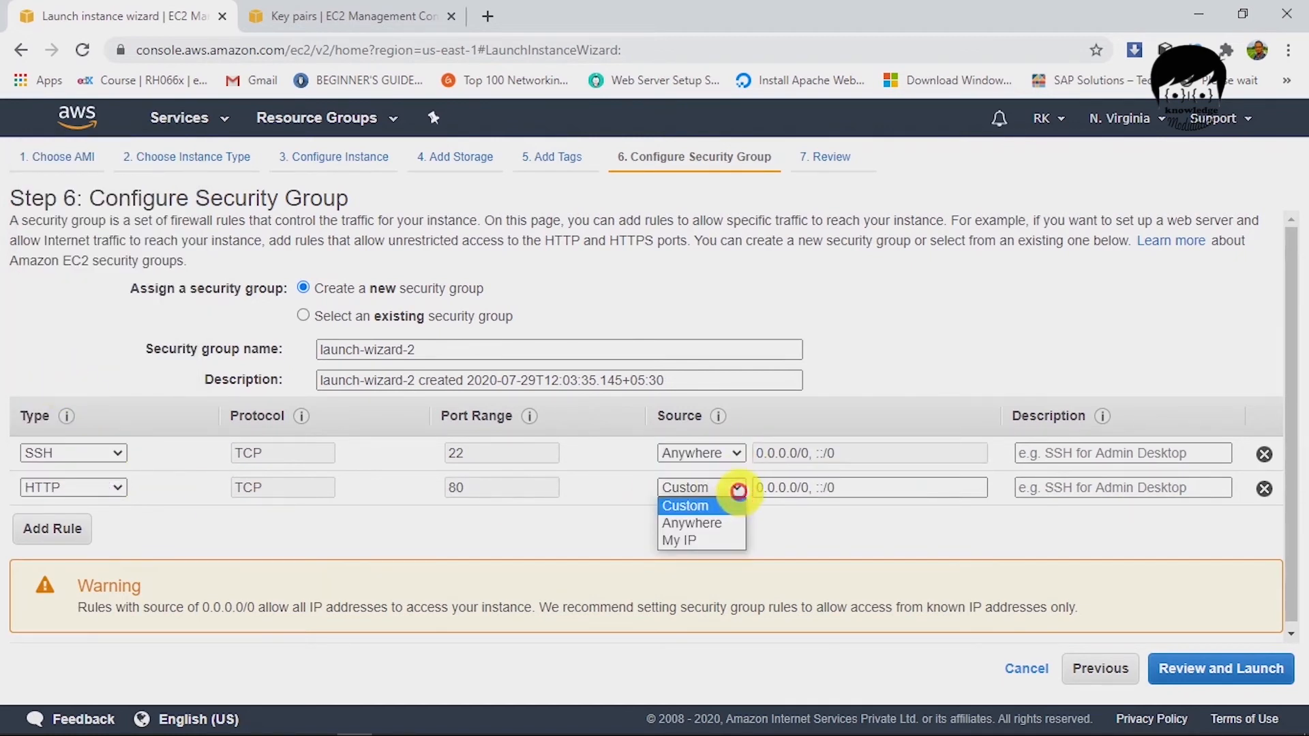
click(716, 524)
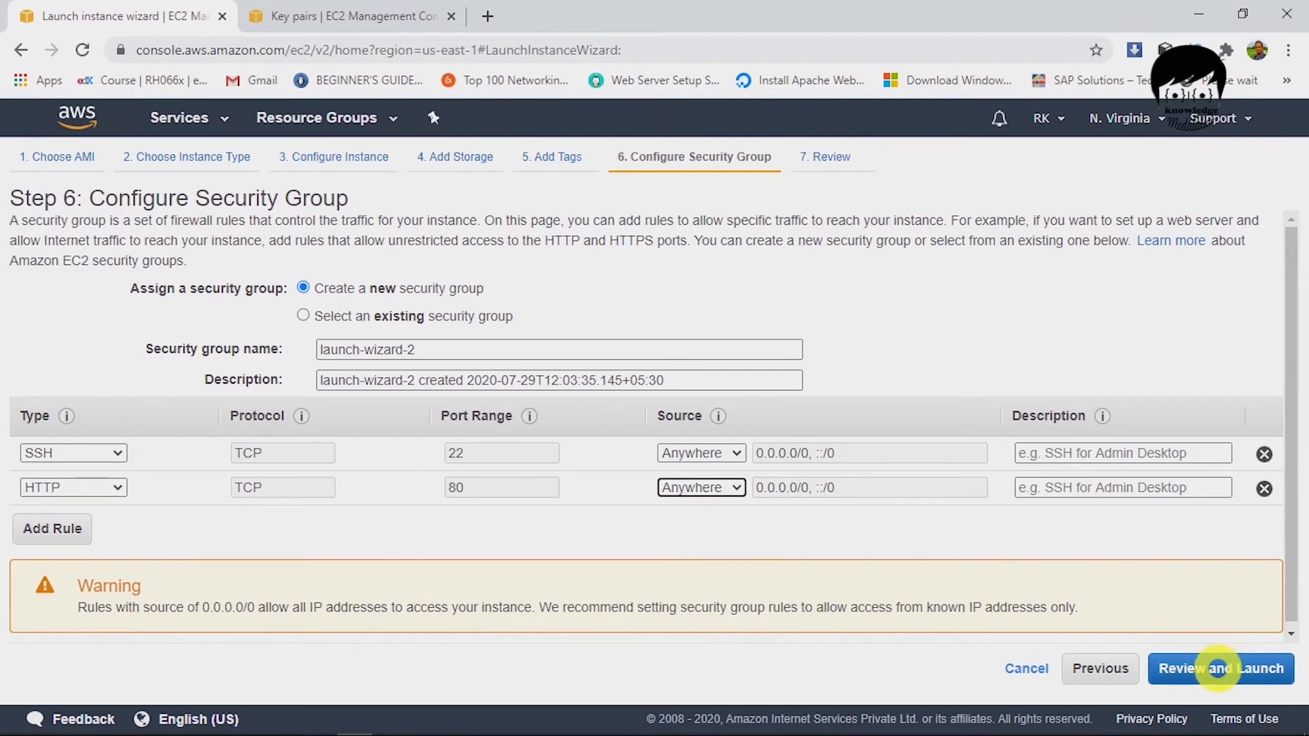
click(1217, 668)
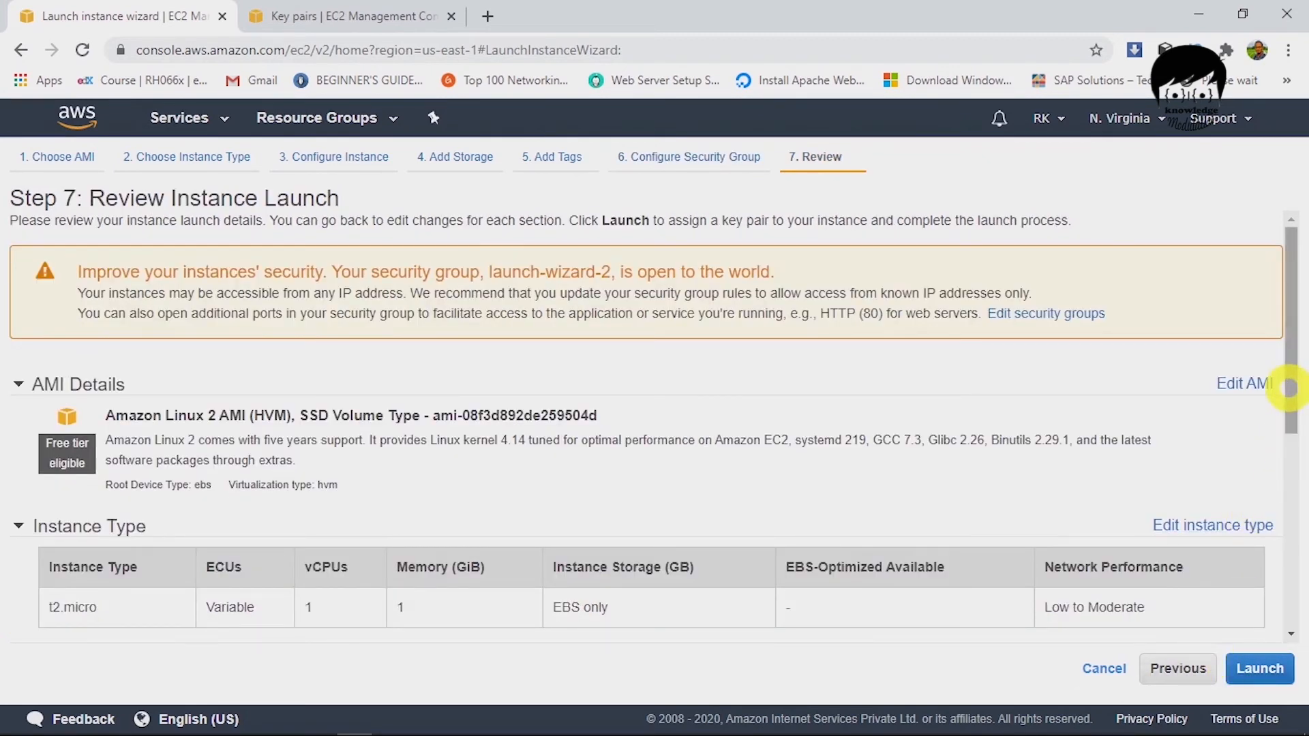
- Create and download a new key pair named "My AWS Key" and launch the instance with it
drag(1289, 388, 1289, 617)
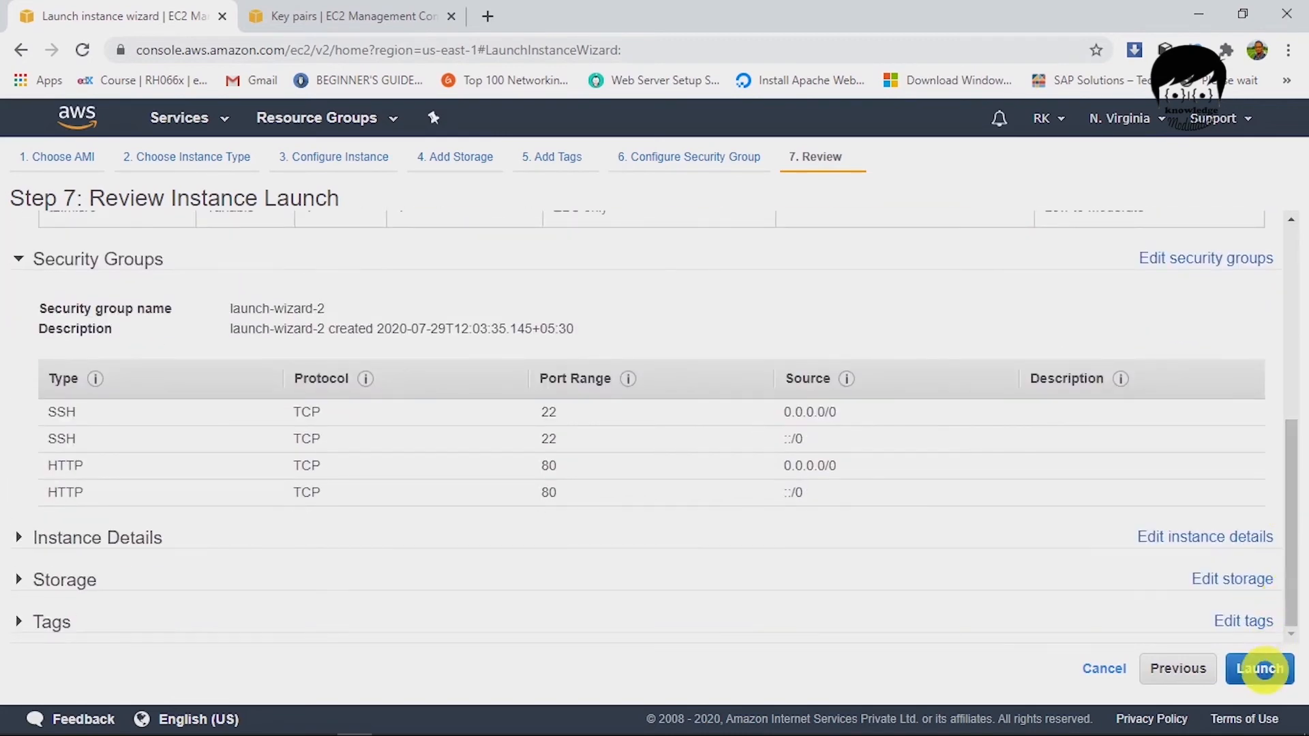
click(1265, 668)
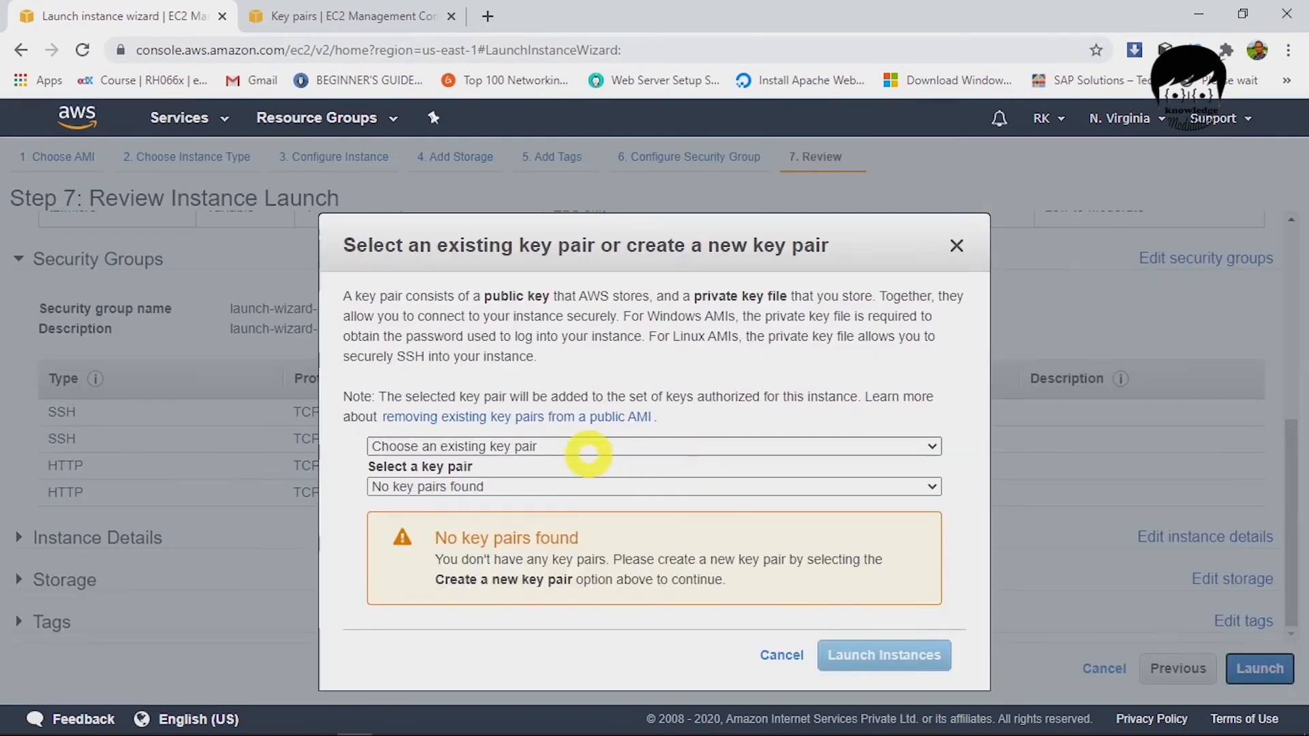
click(588, 450)
click(524, 478)
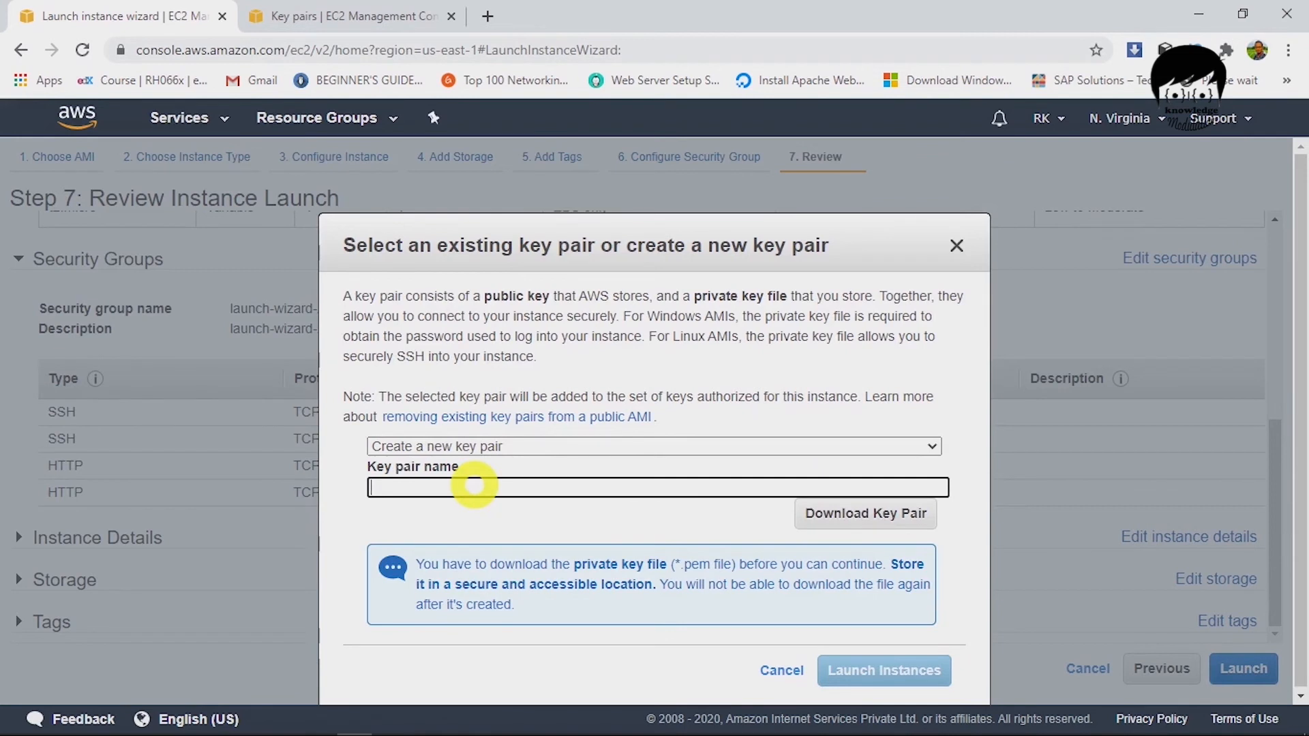
text(My AWS Key)
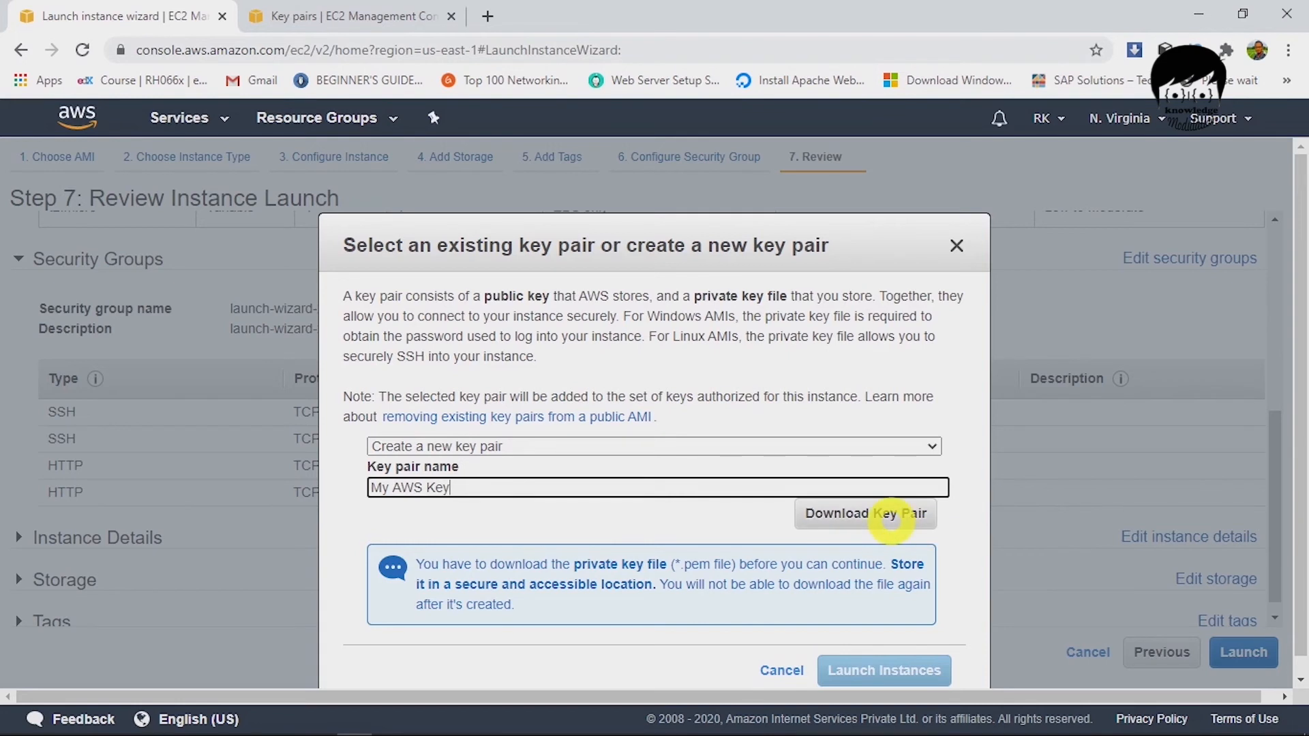
click(890, 521)
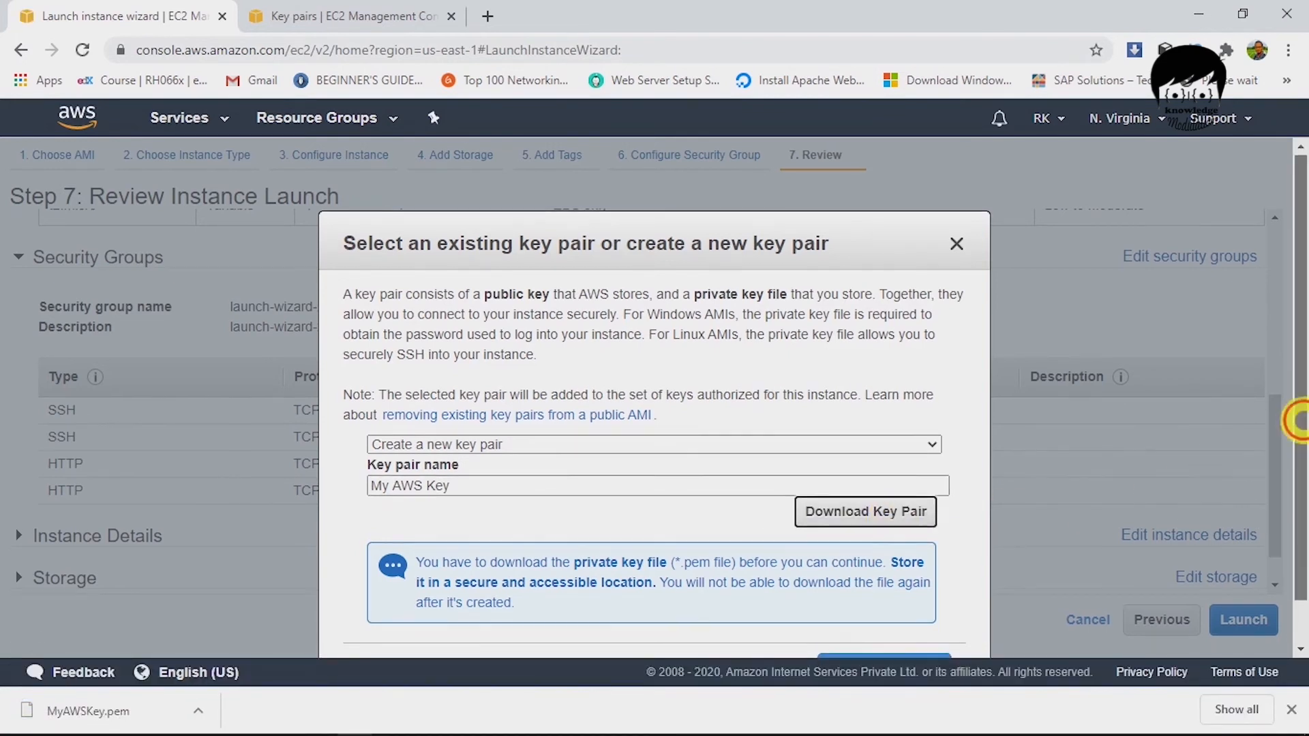
scroll(1300, 415, down, 1)
click(914, 628)
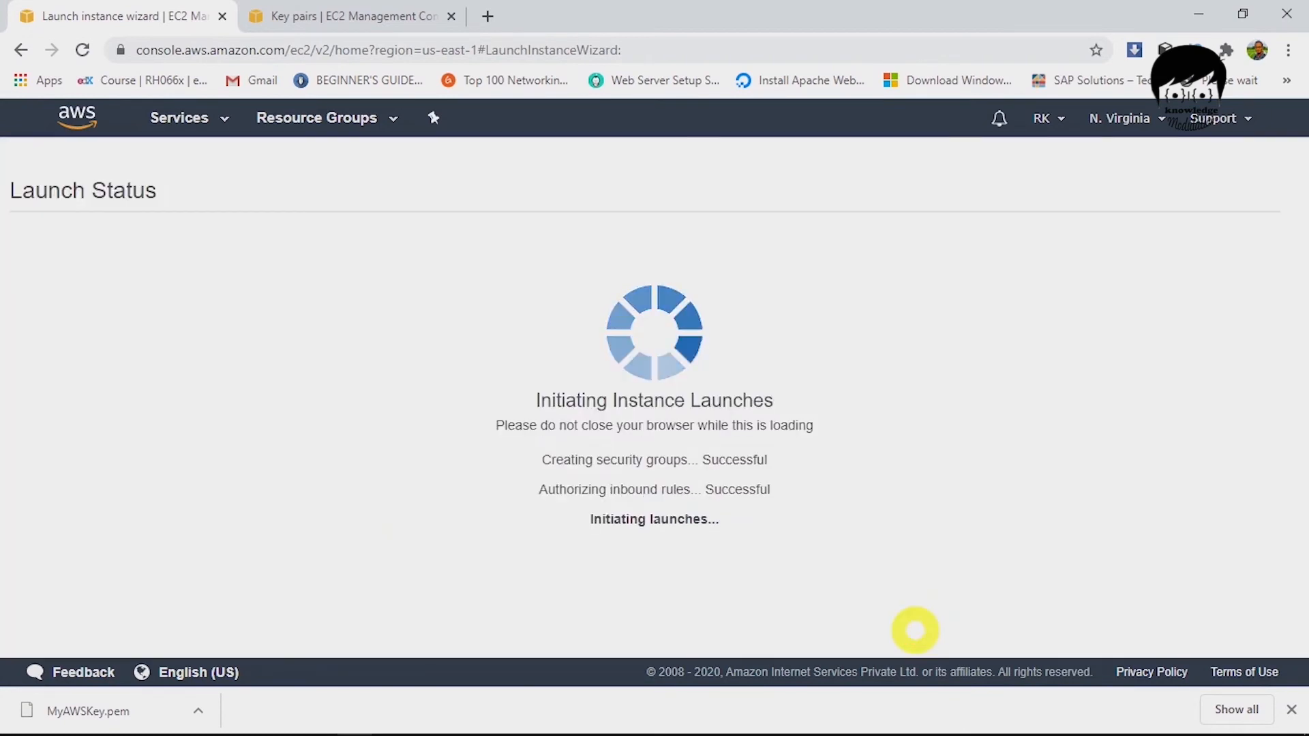
key(super)
text(putty)
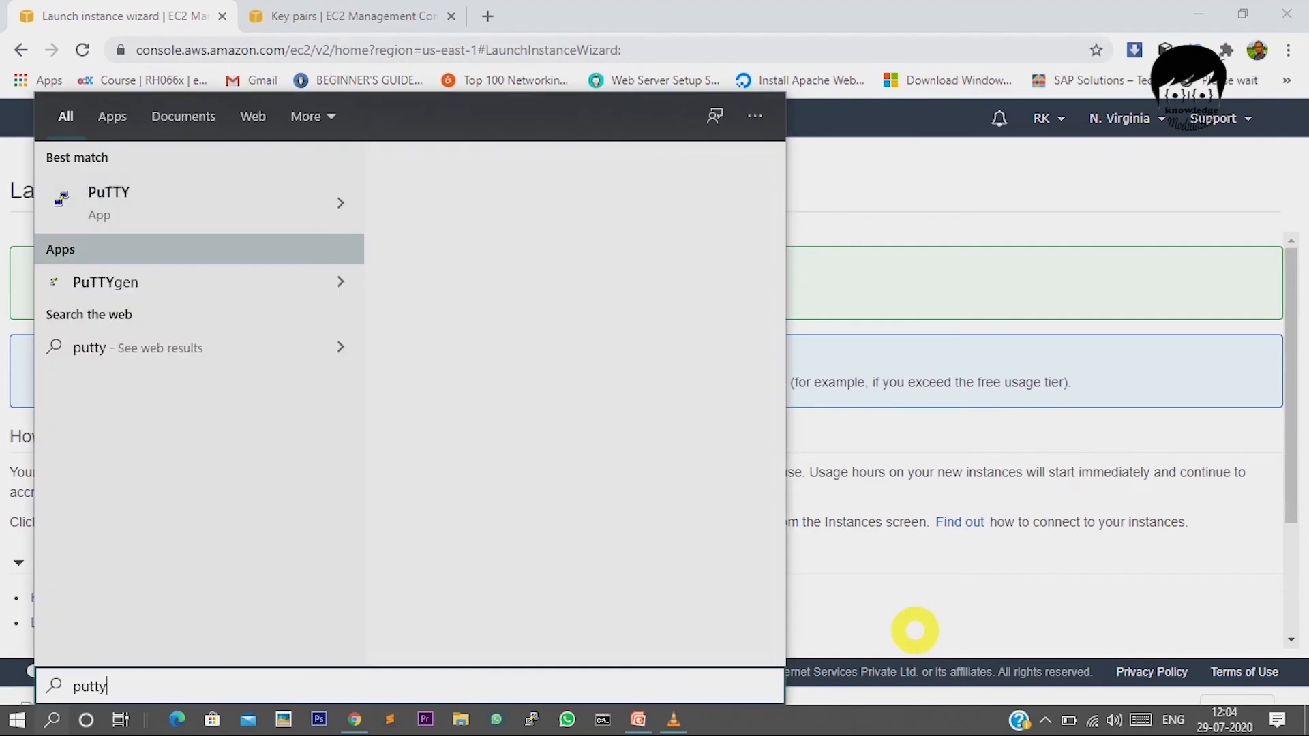
key(Down)
key(Escape)
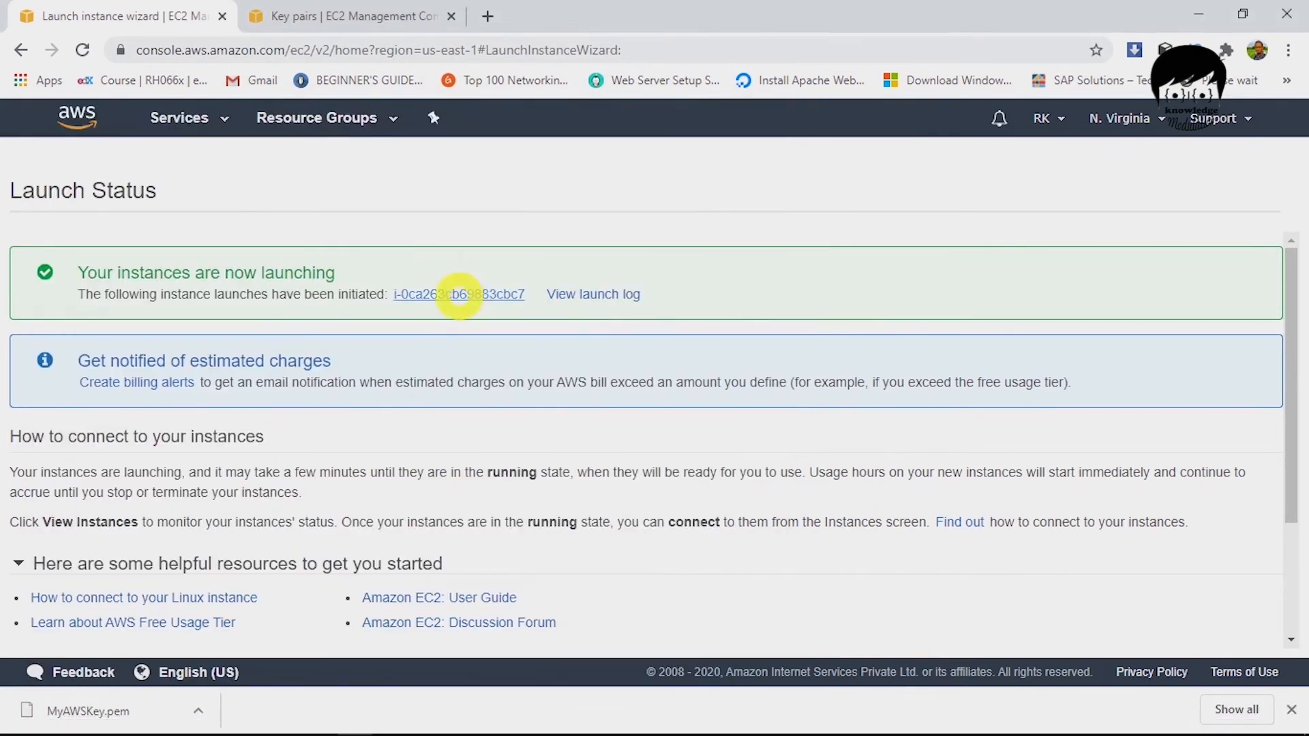
- Open the newly launched instance in the instances list, close the Key pairs page, and resize the details pane to show the instance row
click(458, 295)
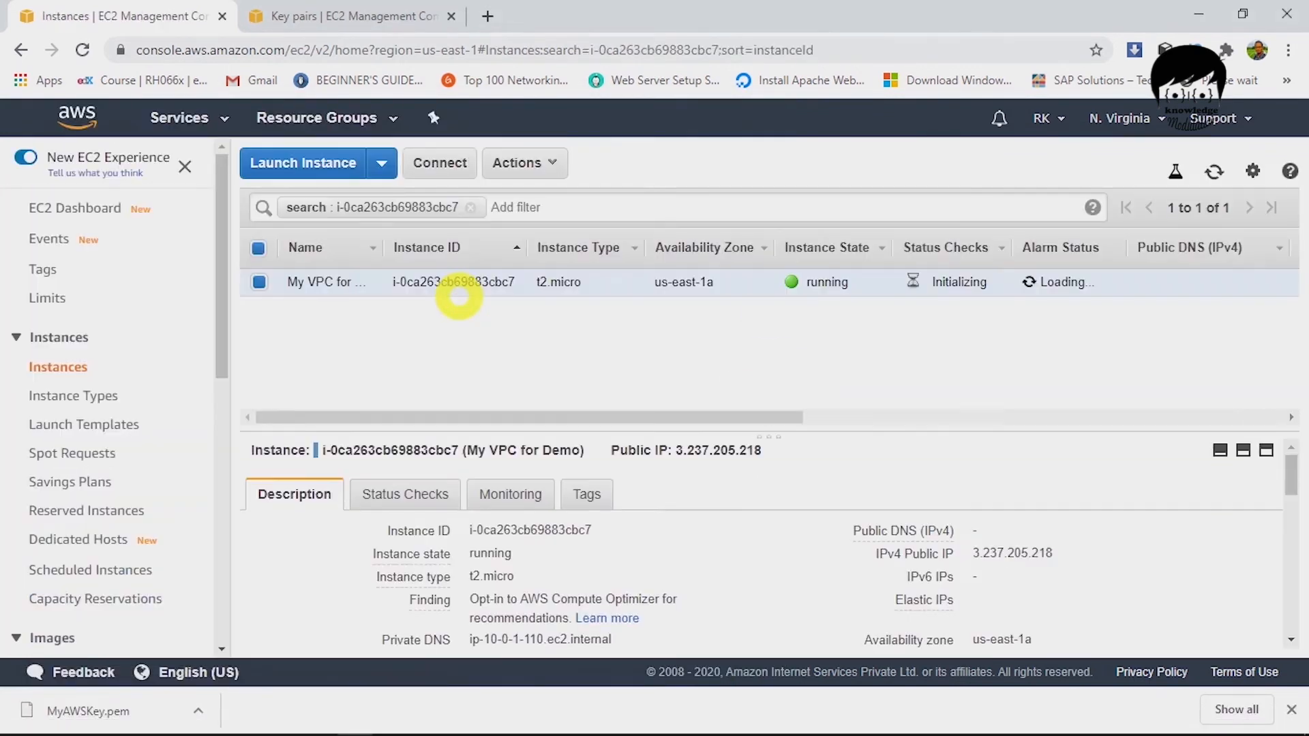
click(442, 17)
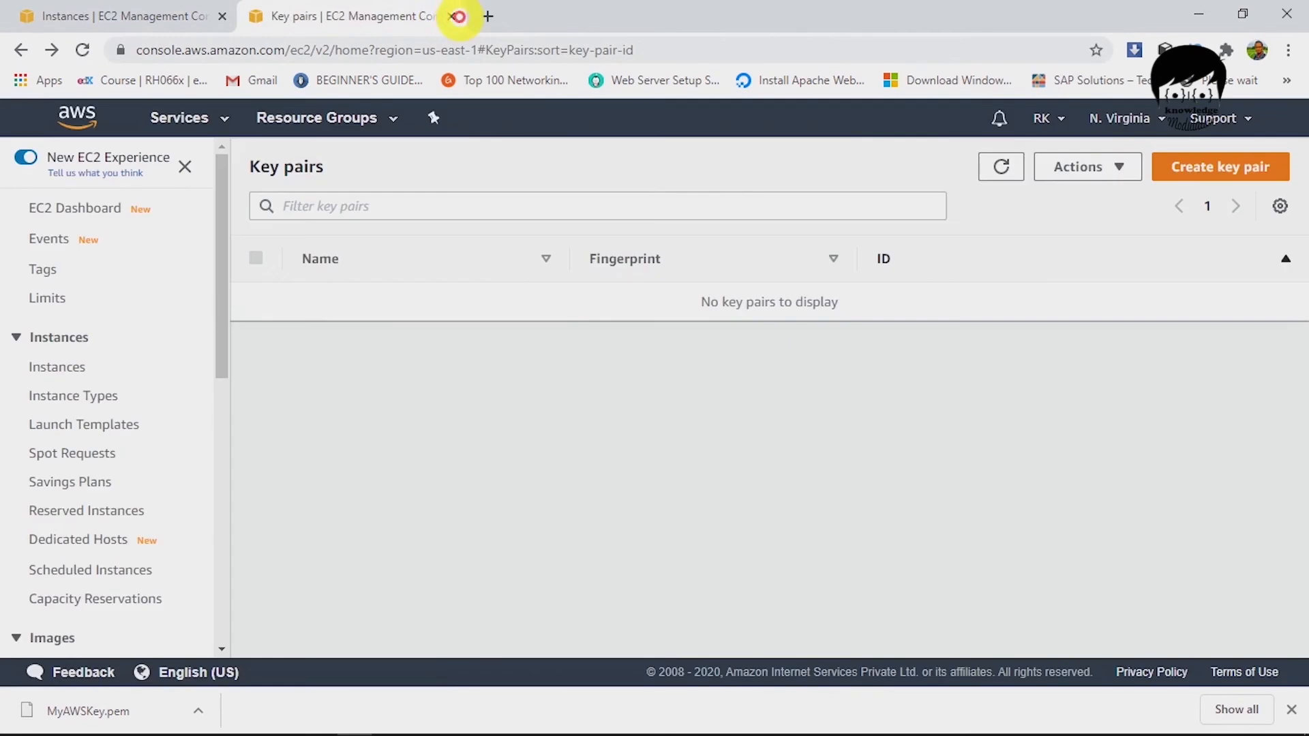
click(453, 17)
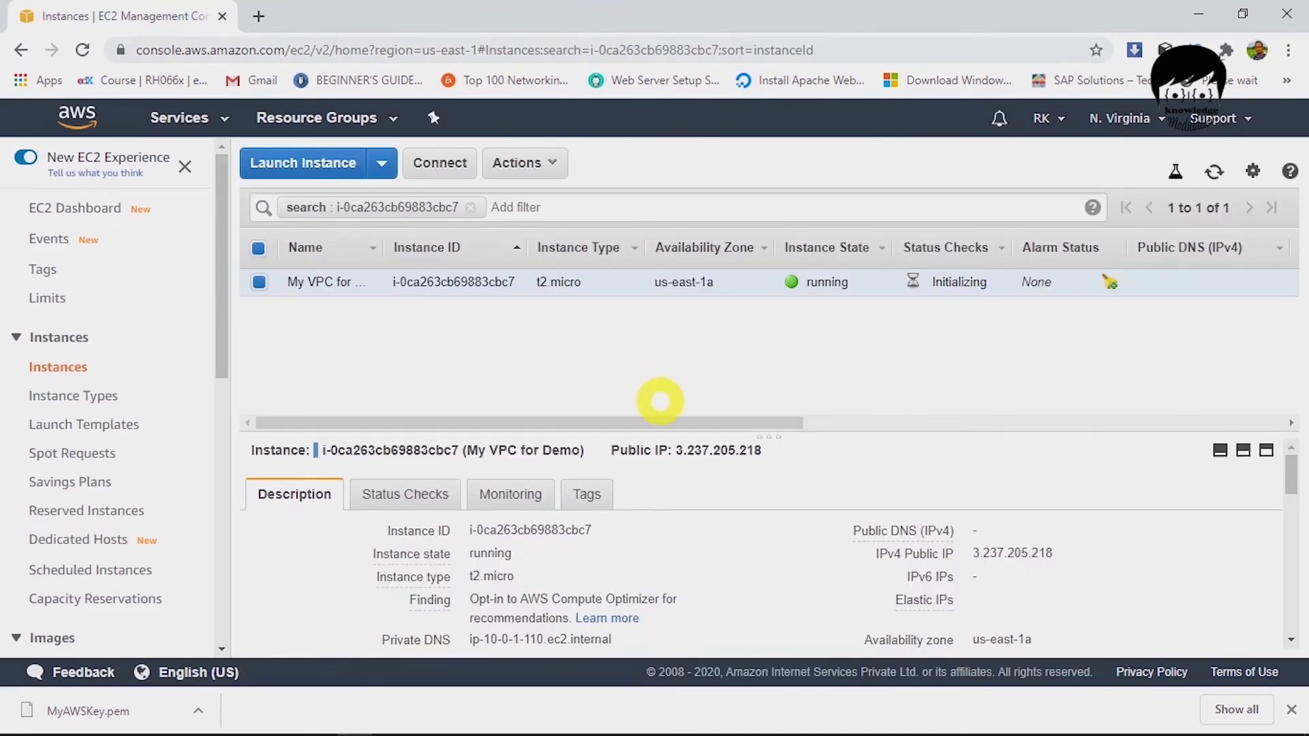
click(667, 421)
drag(666, 421, 677, 422)
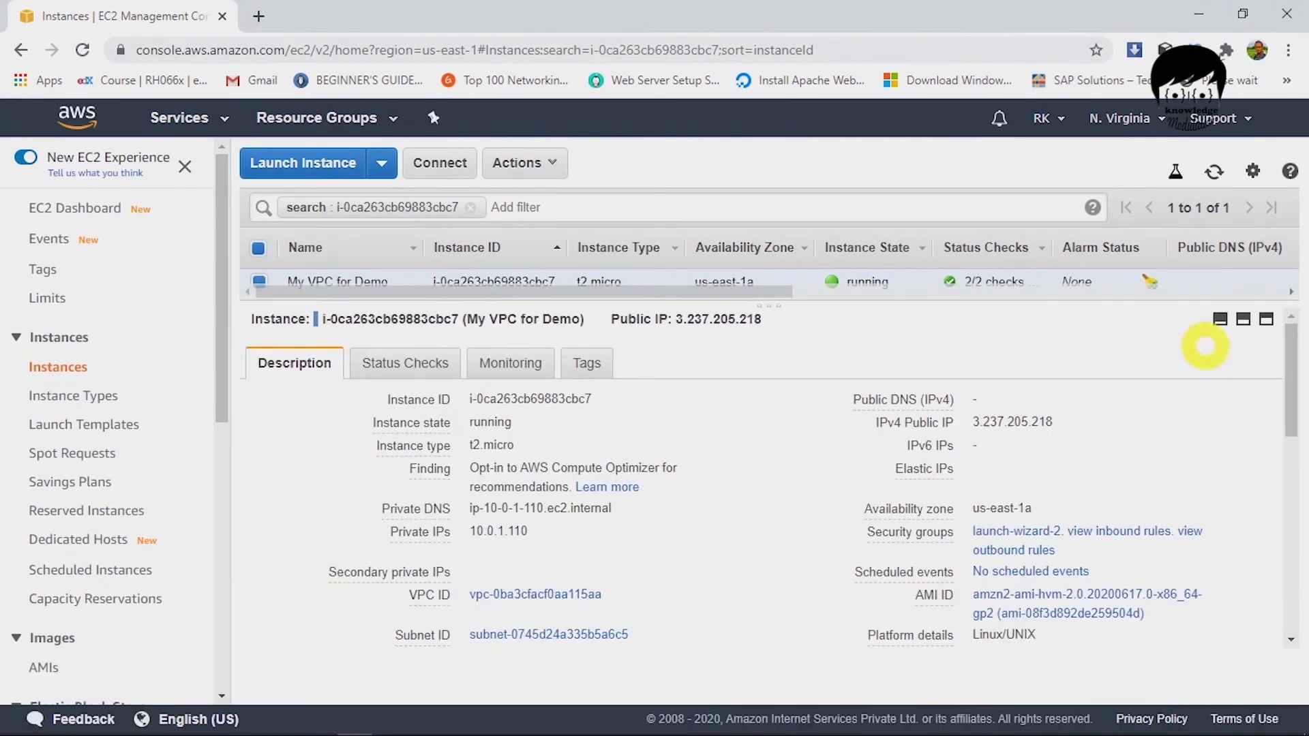
click(1240, 318)
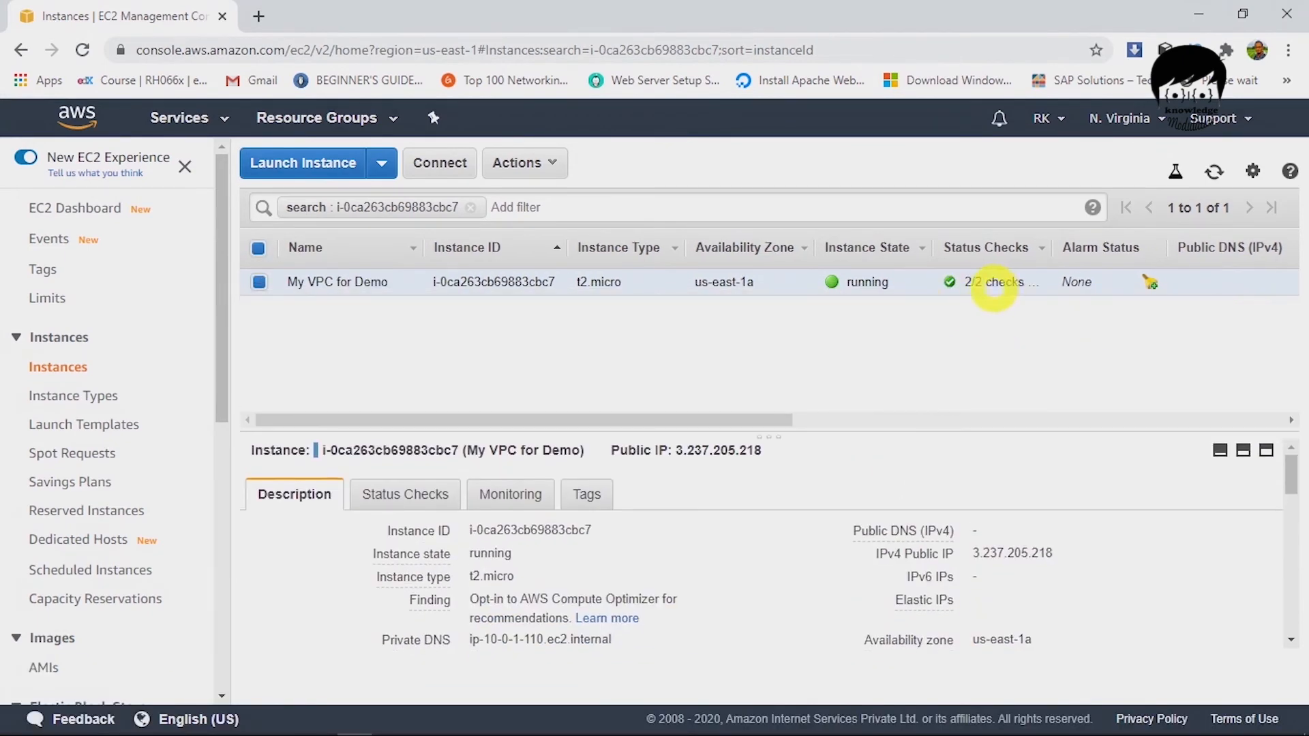
- Connect to the instance with EC2 Instance Connect as ec2-user and maximize the terminal window
click(439, 162)
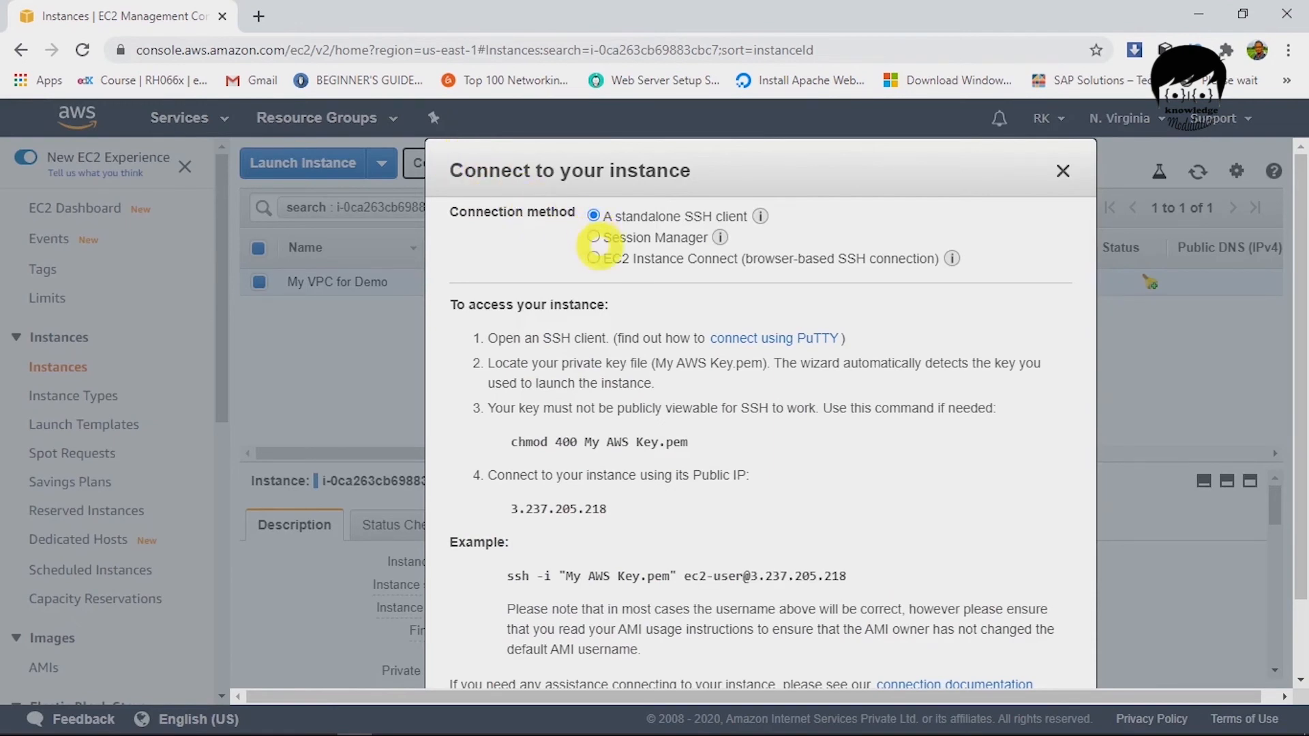
click(593, 258)
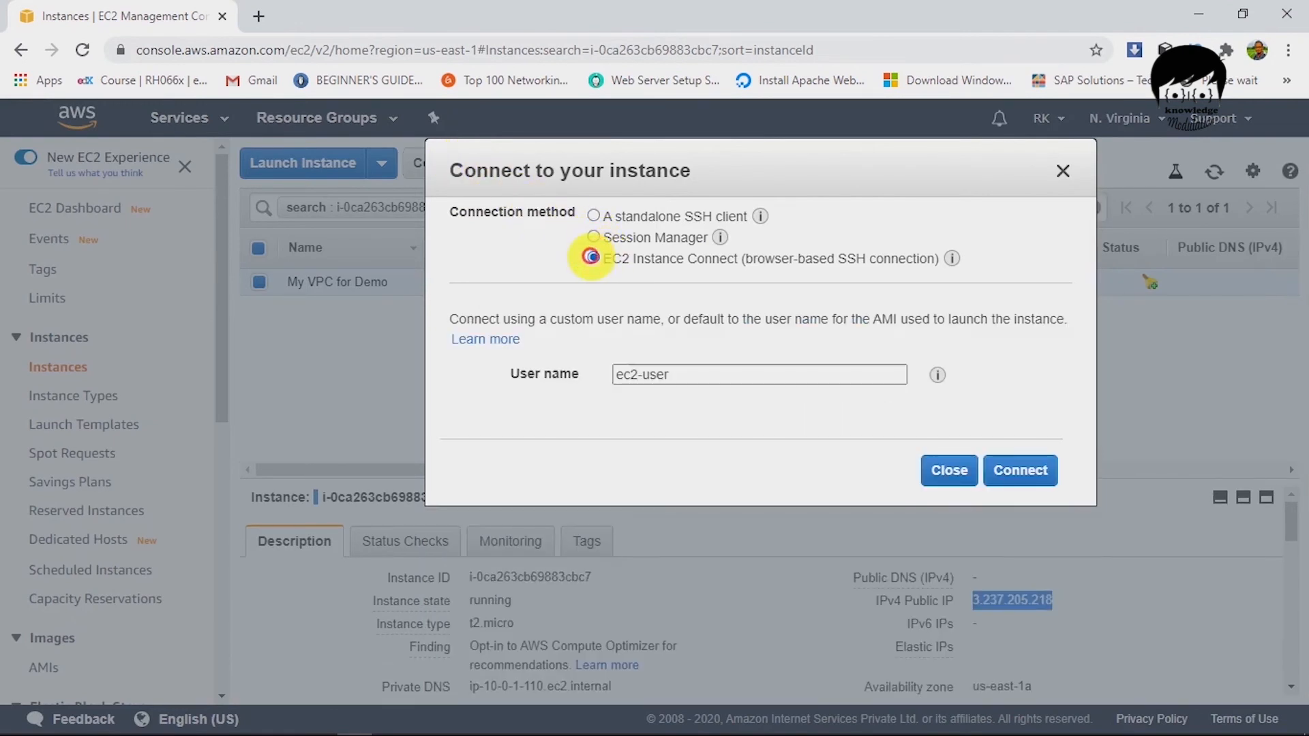
click(1020, 471)
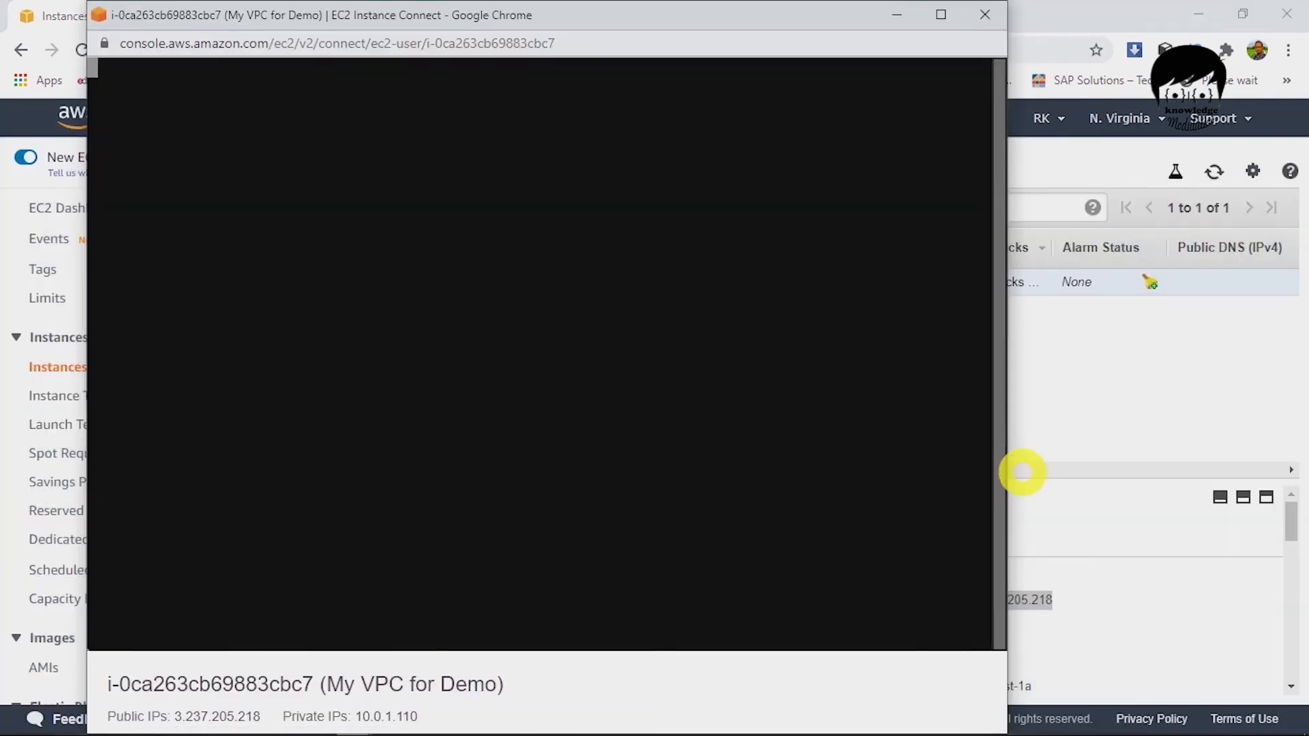
click(941, 14)
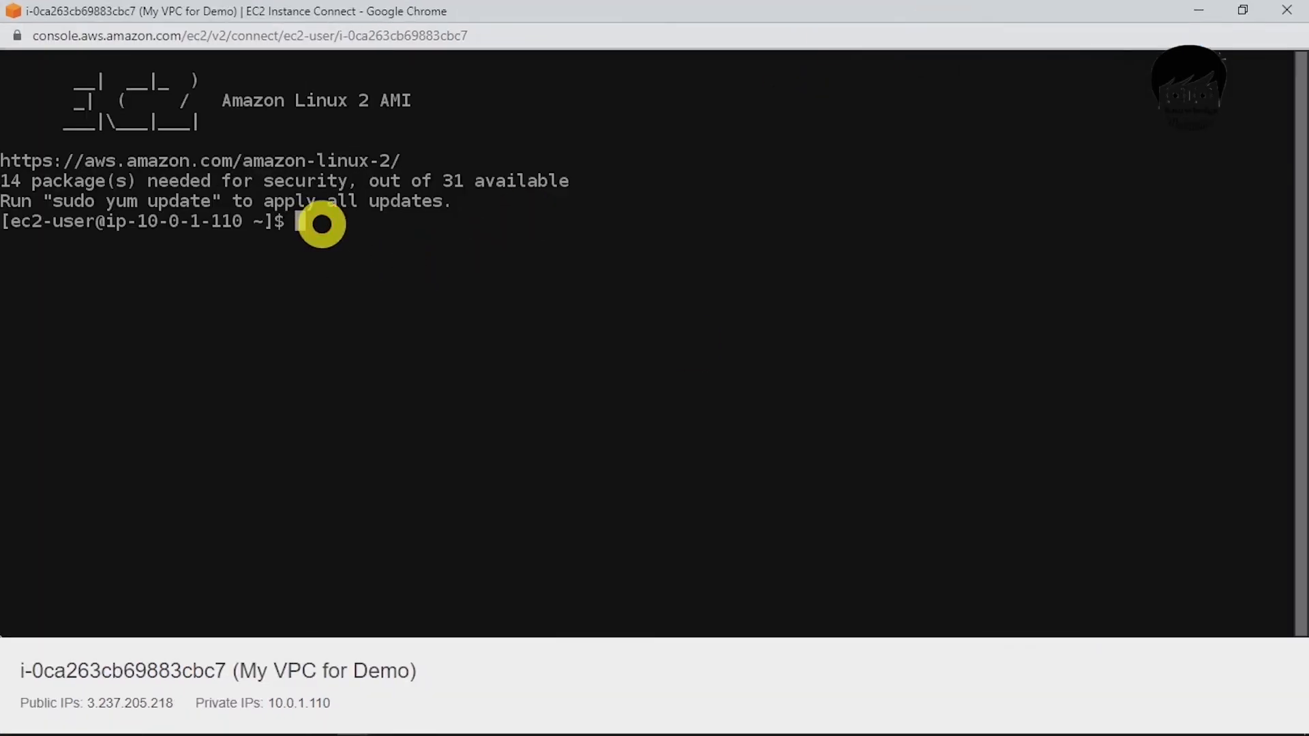
- Switch to the root shell with sudo -i and install the httpd package with yum, accepting the installation
text(sudo -i)
key(Return)
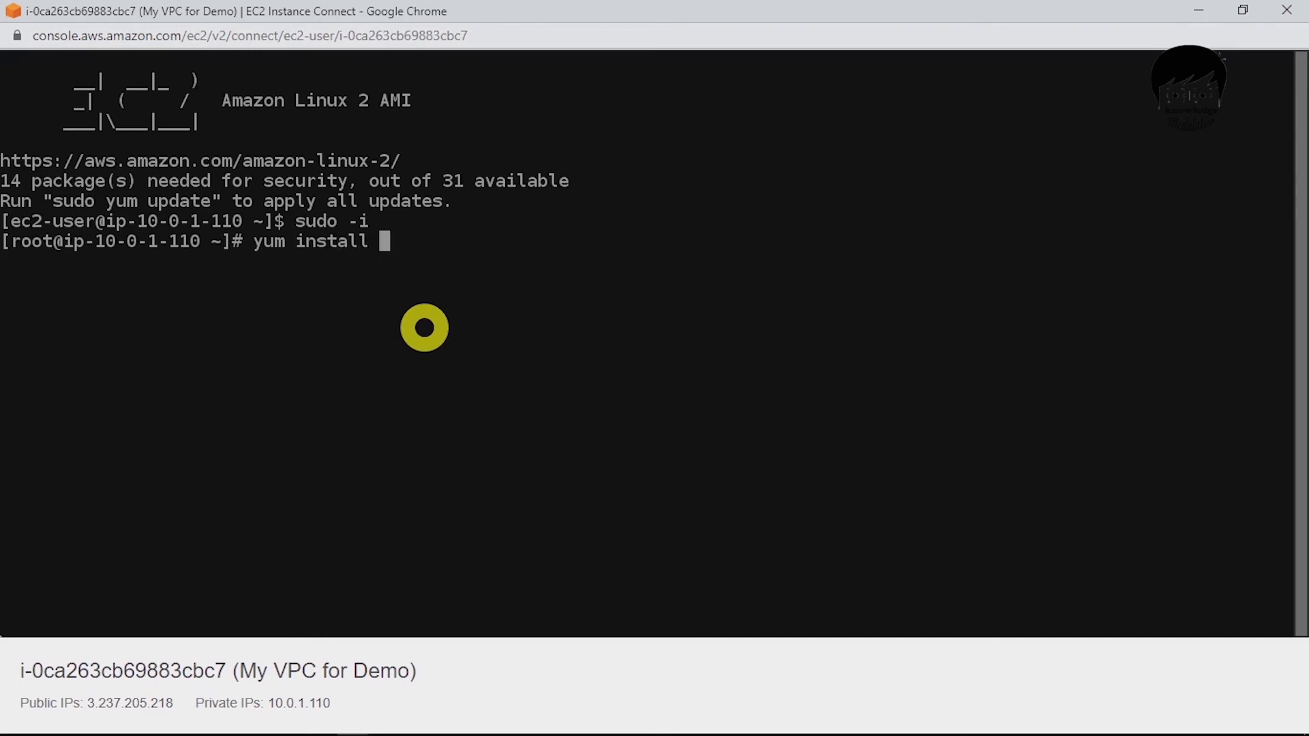
text(yum install httpd)
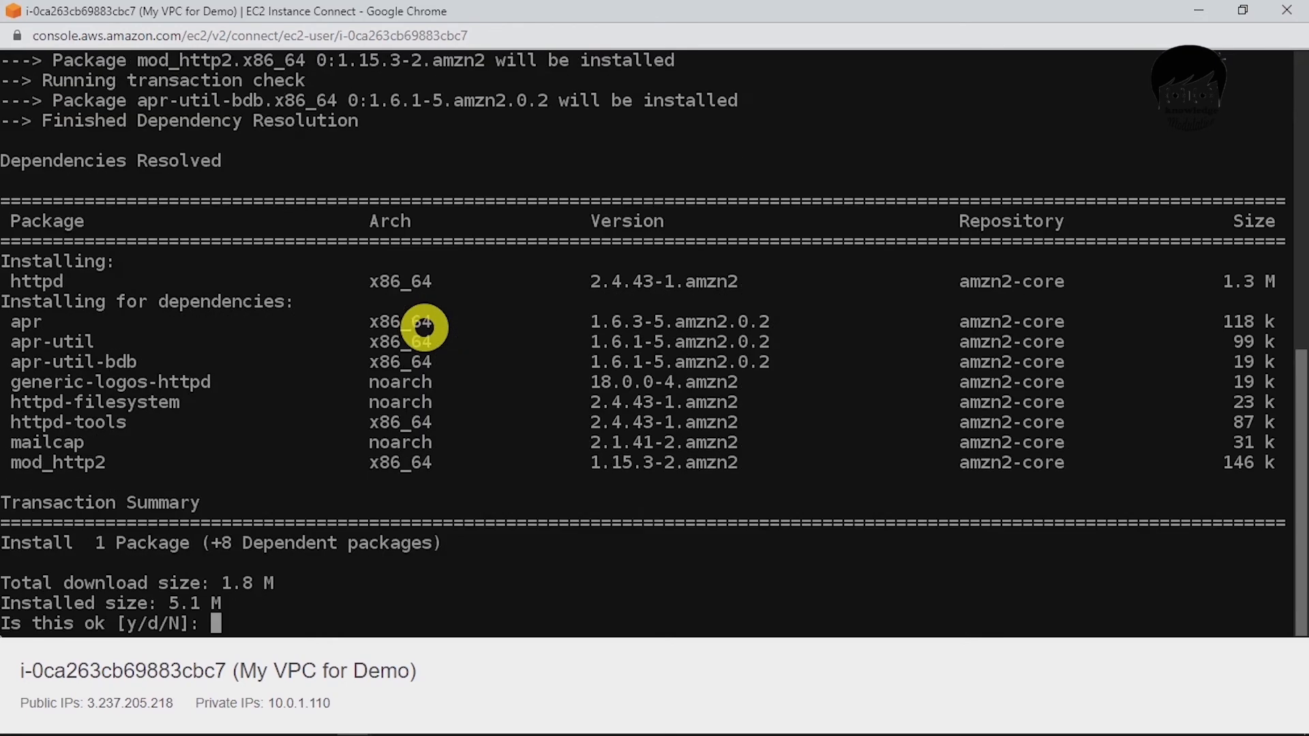
key(Return)
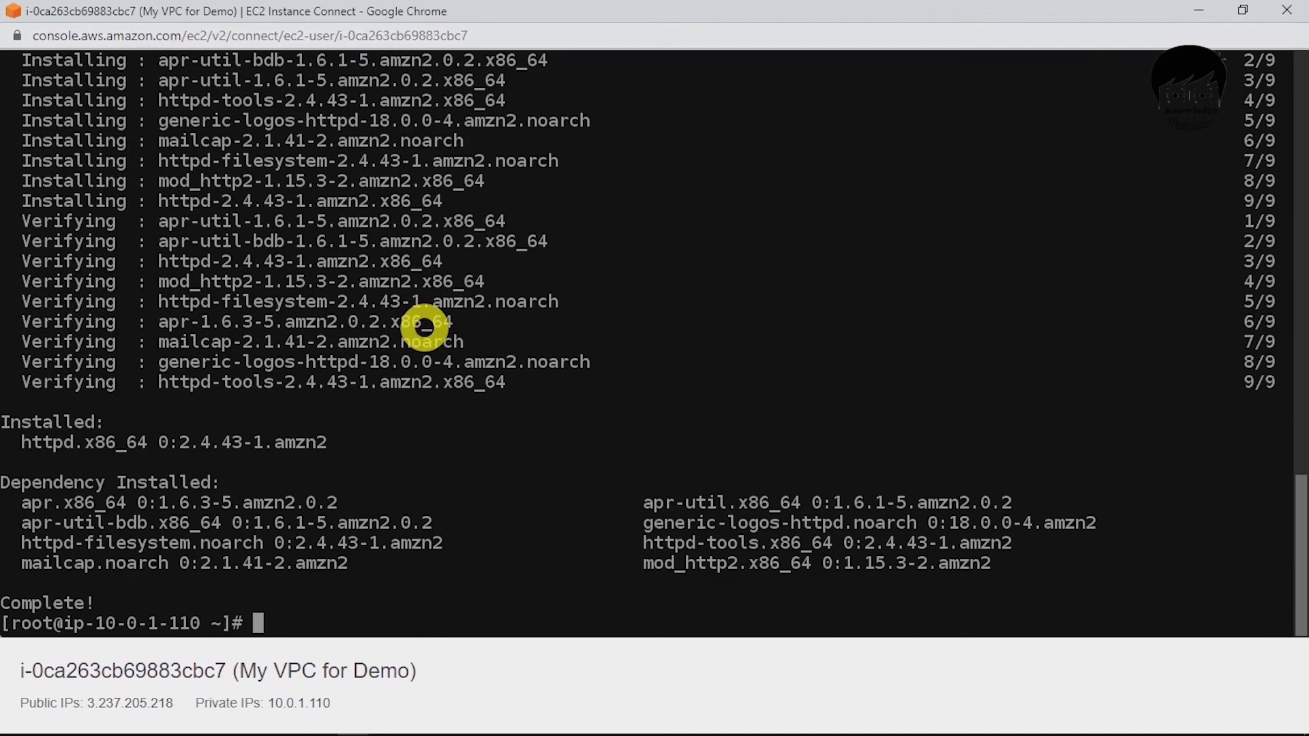
- Clear the terminal screen of the installation output
key(ctrl+c)
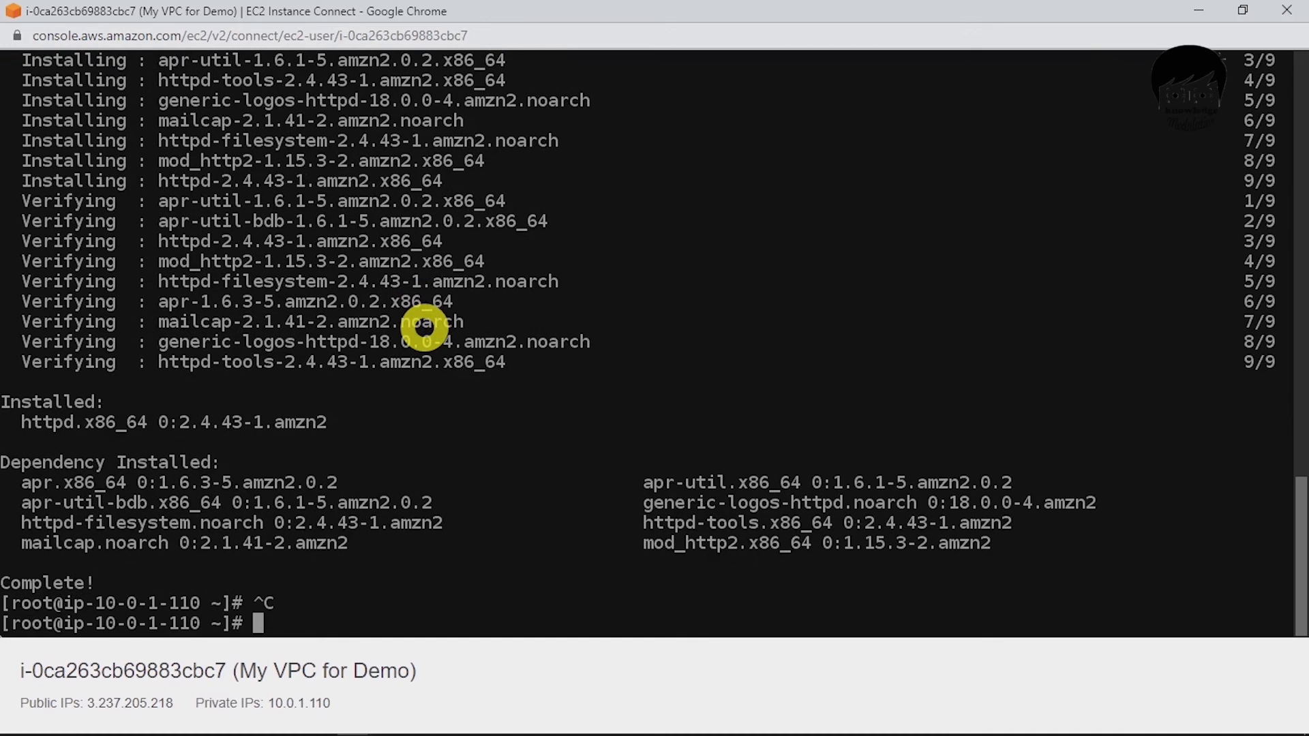
text(cl)
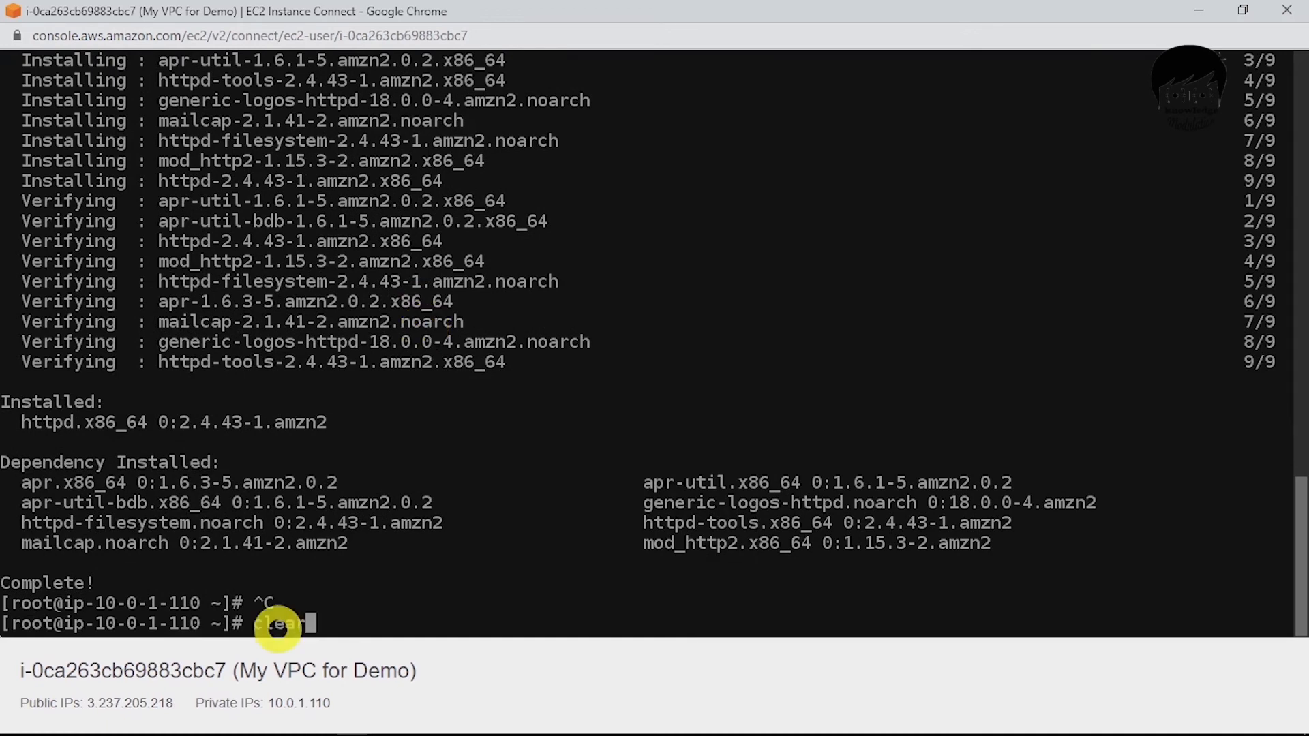
text(ear)
key(Return)
- Enable the httpd service at boot and start it with systemctl
text(system)
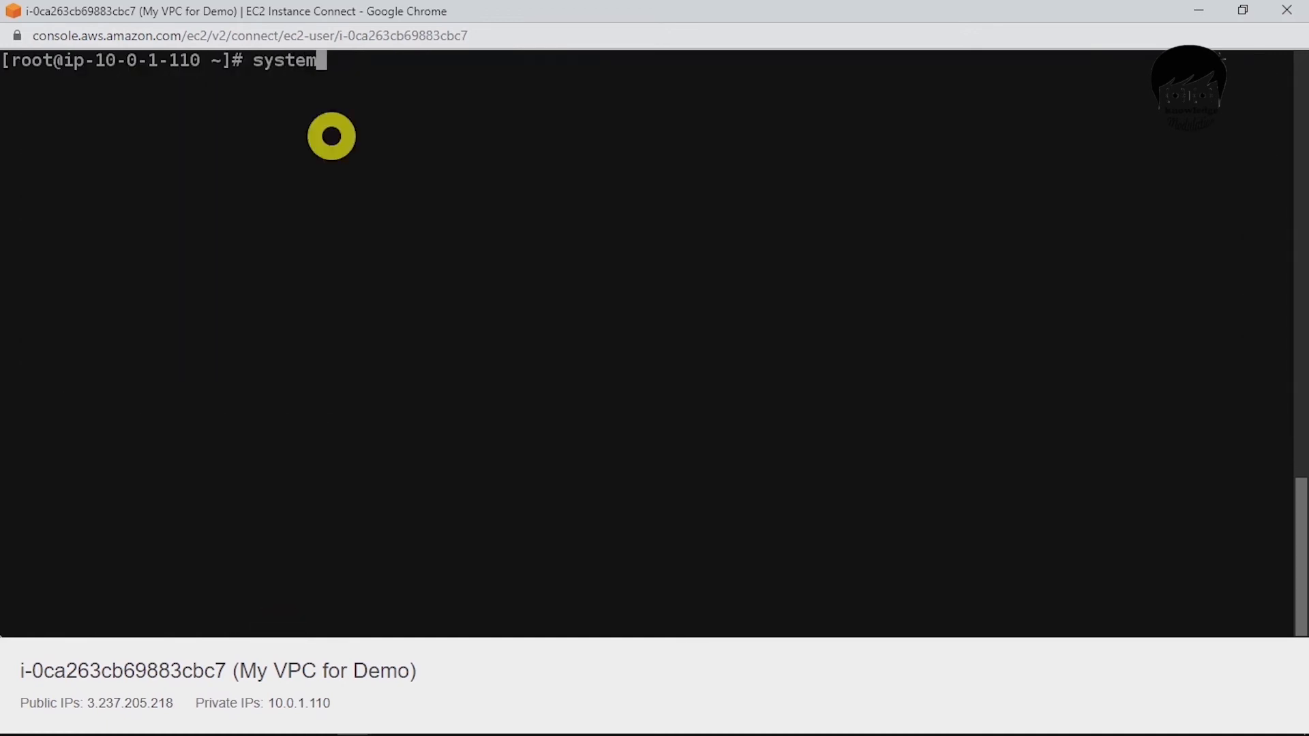
text(ctl enable h)
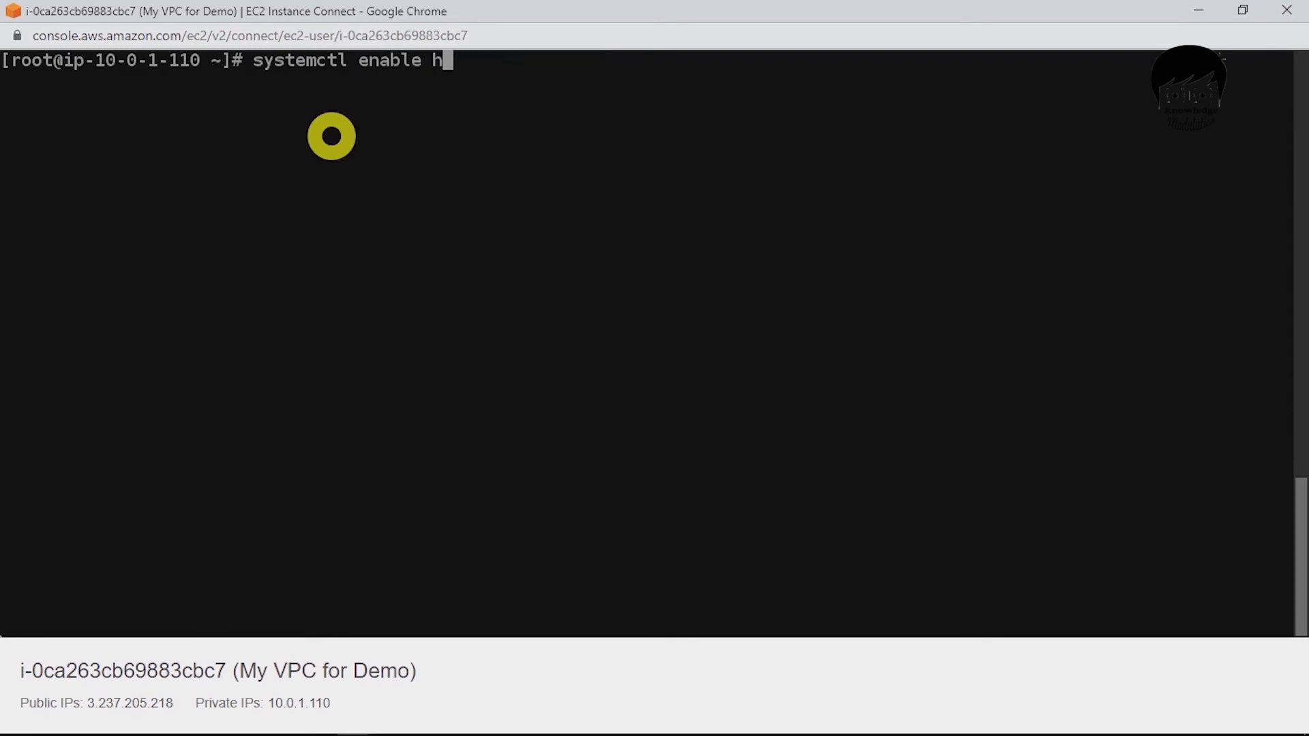
text(ttpd)
key(Return)
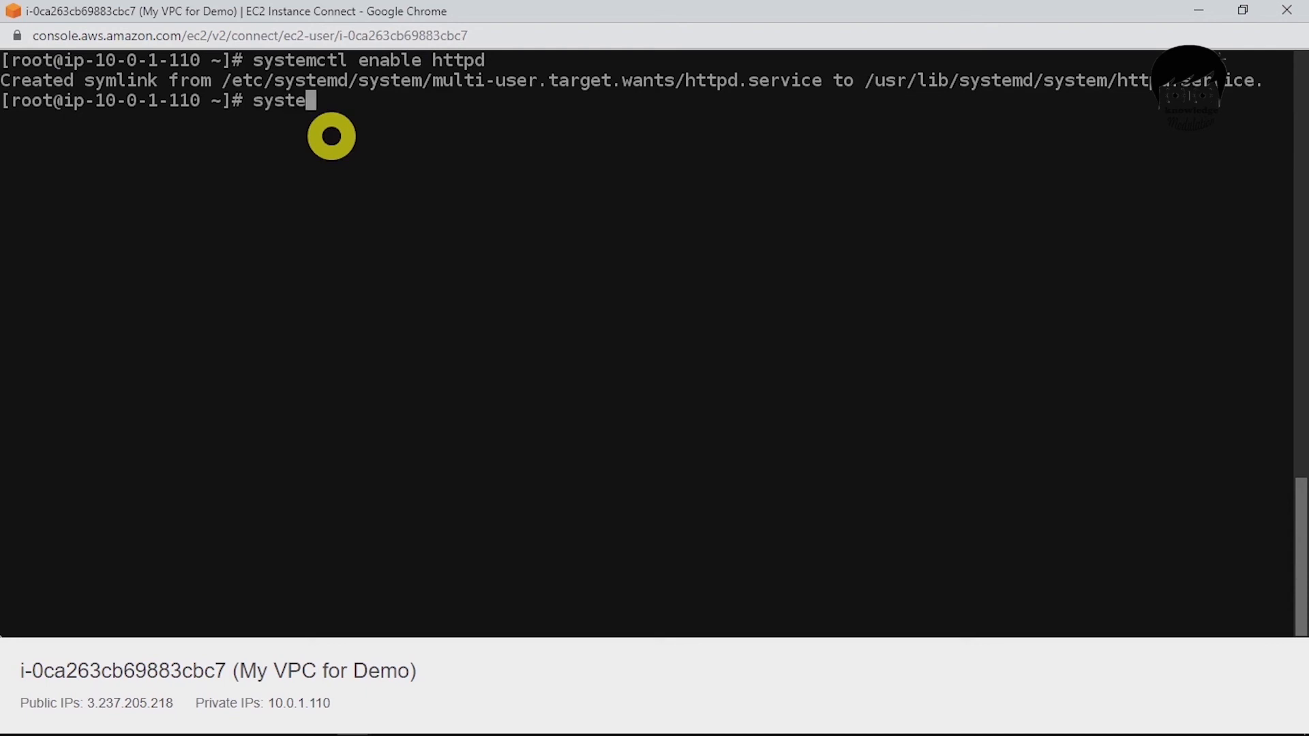
text(systemctl start httpd)
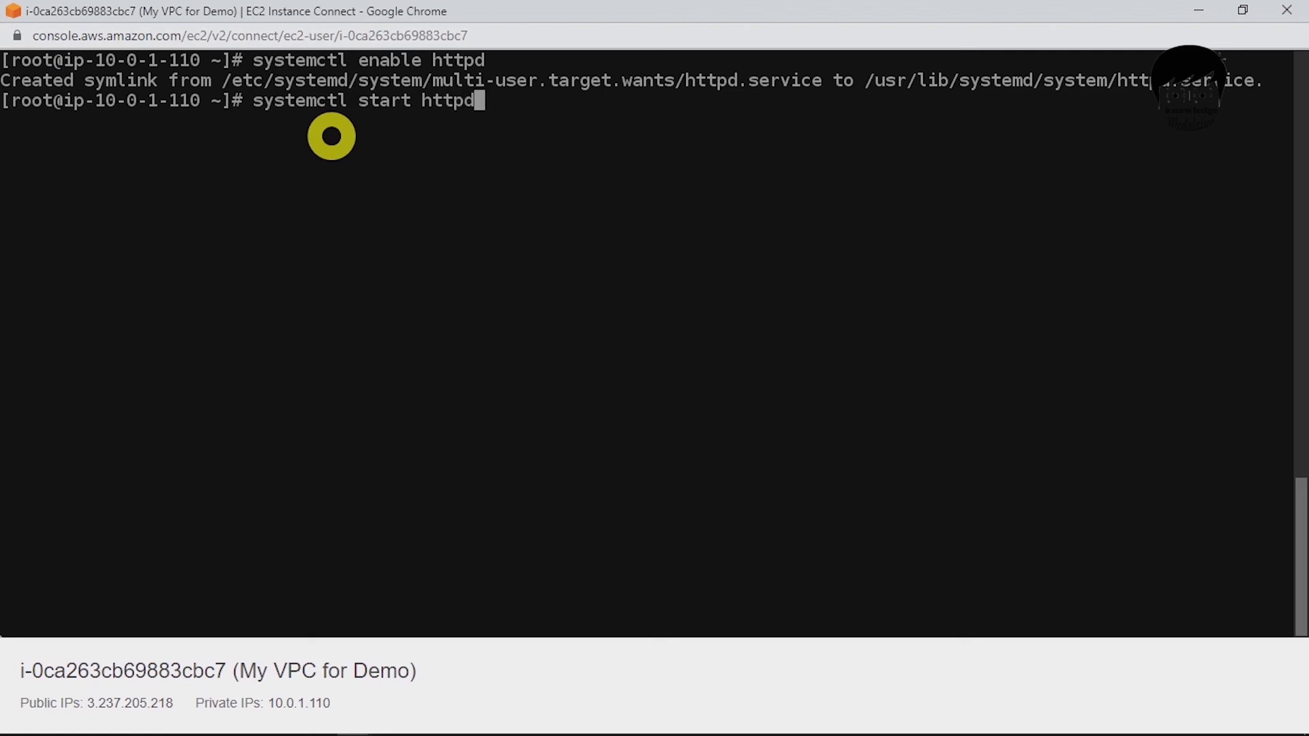
key(Return)
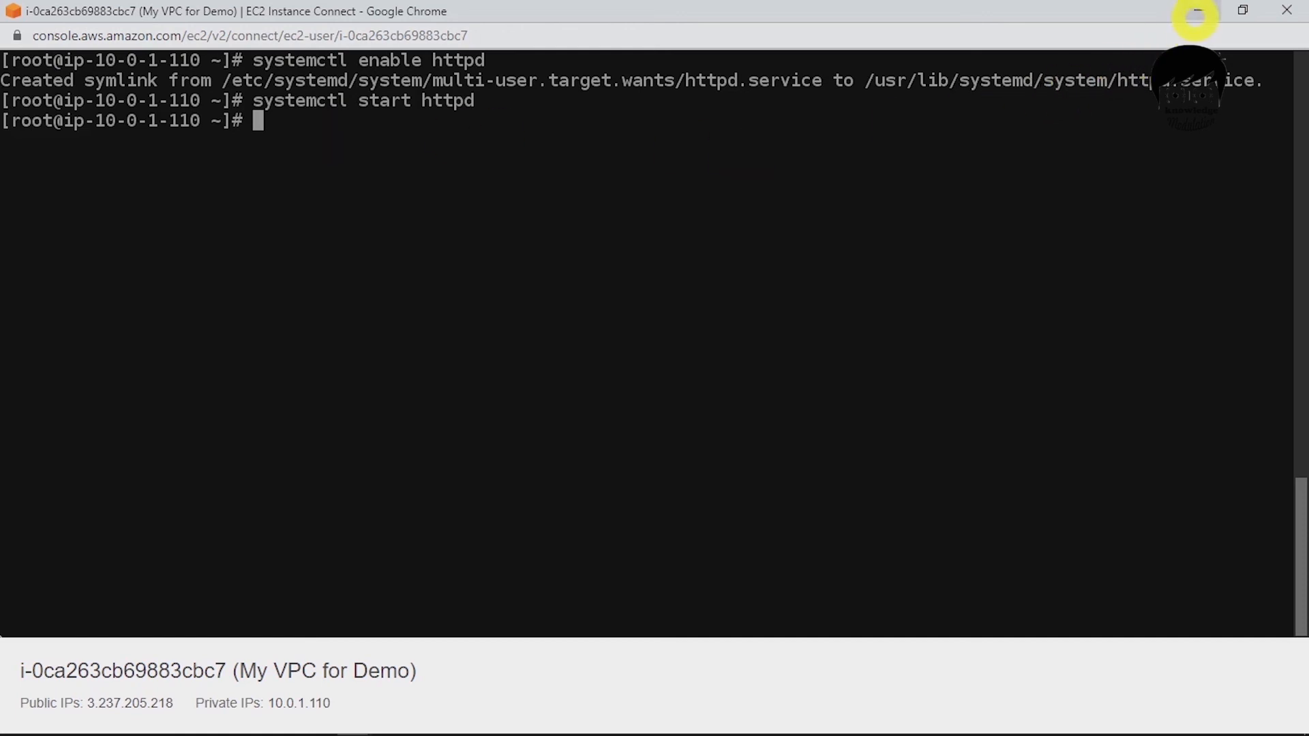
- Open the instance's public IP 3.237.205.218 in a new browser tab and check the web server's page
click(1198, 13)
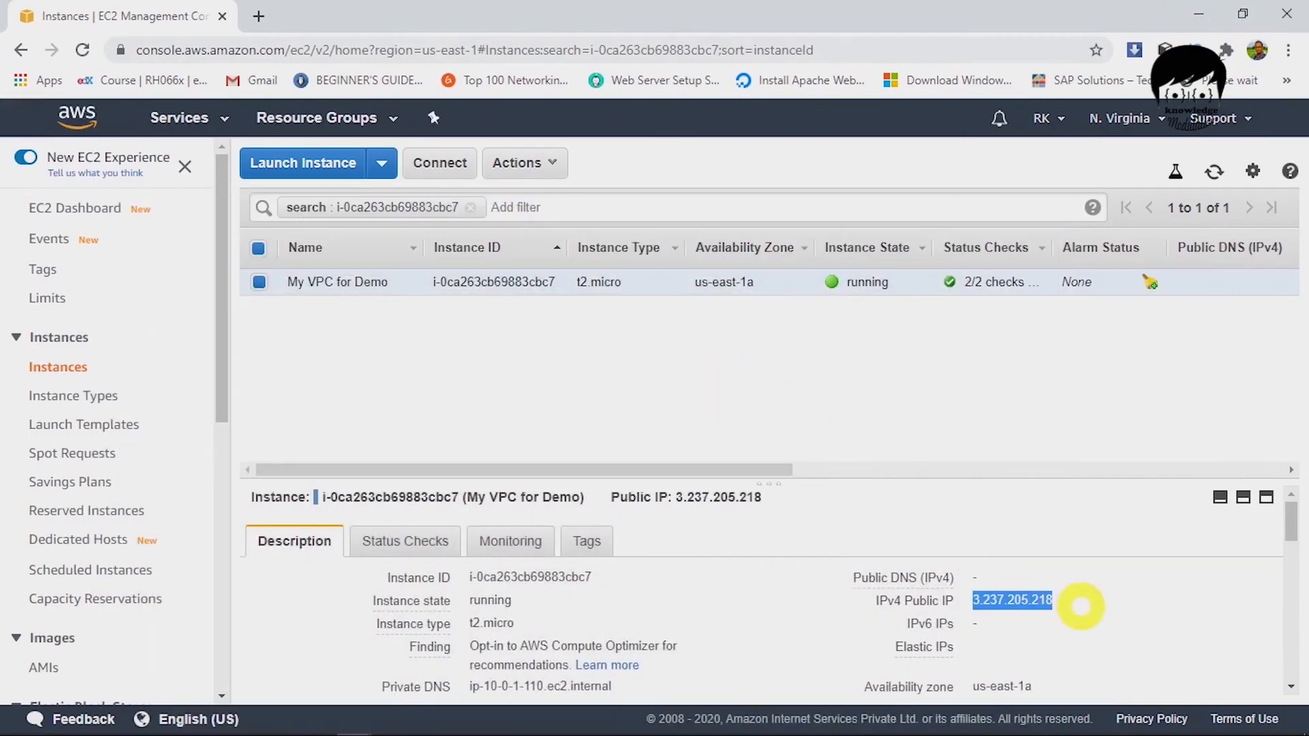
click(1068, 600)
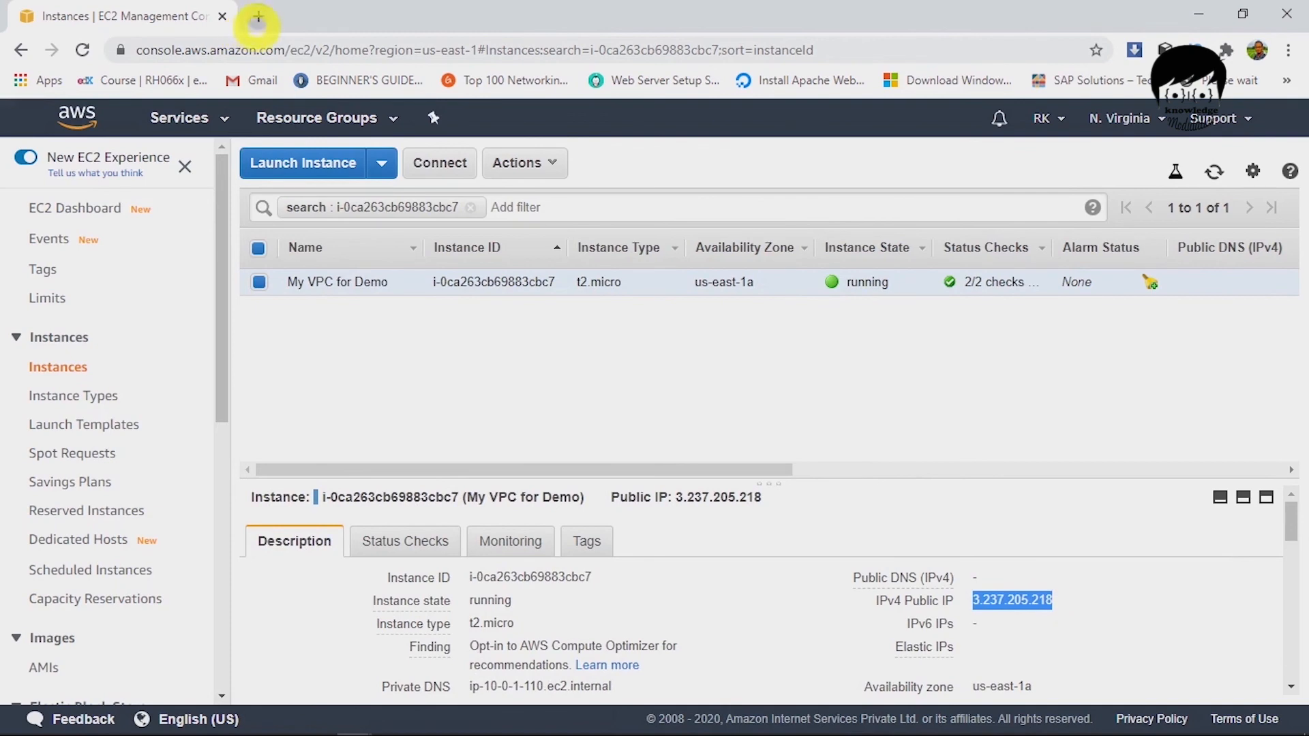
click(257, 15)
key(ctrl+v)
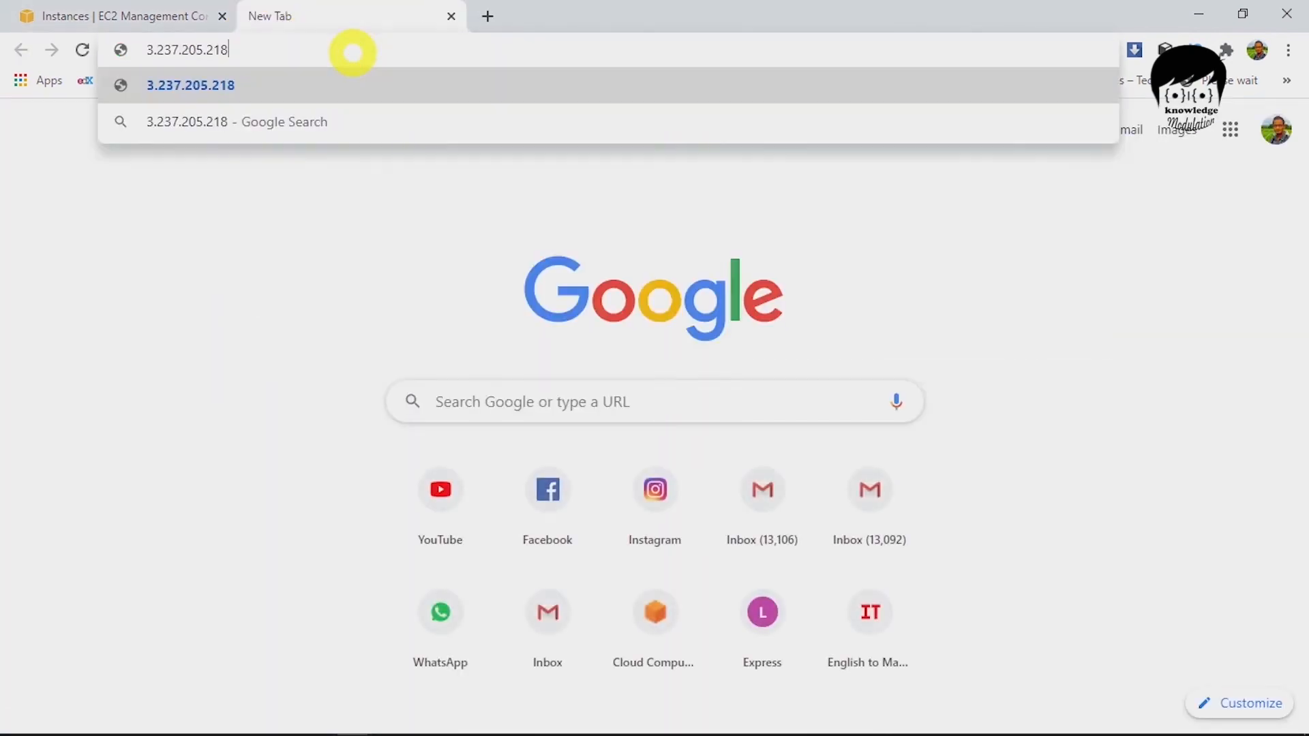
key(Return)
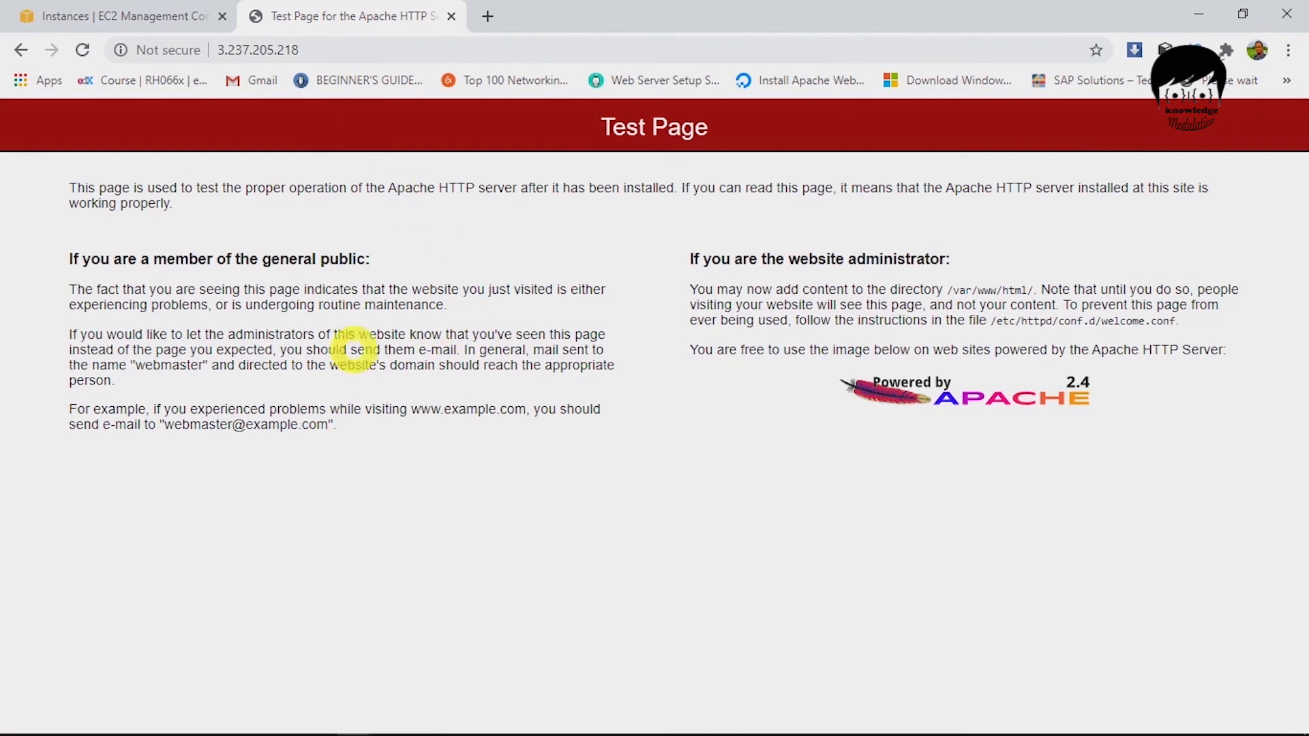
drag(708, 130, 602, 130)
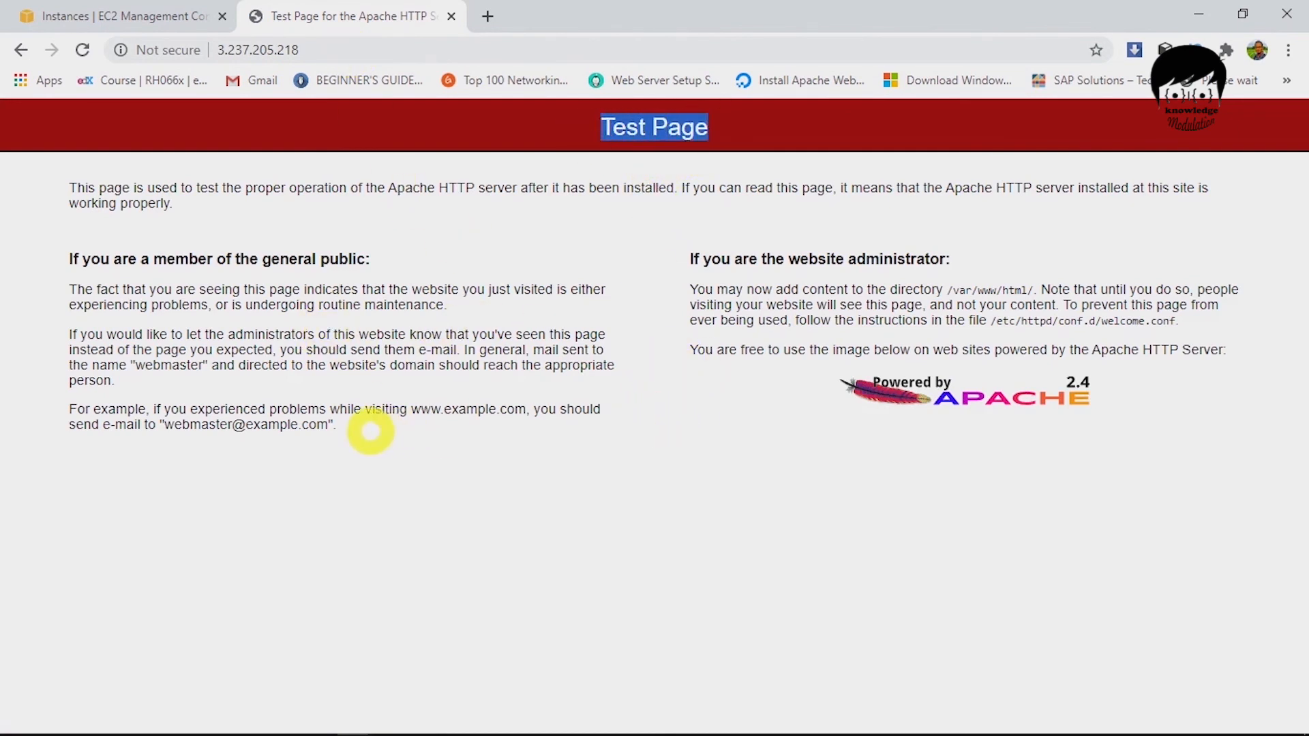
drag(370, 431, 88, 157)
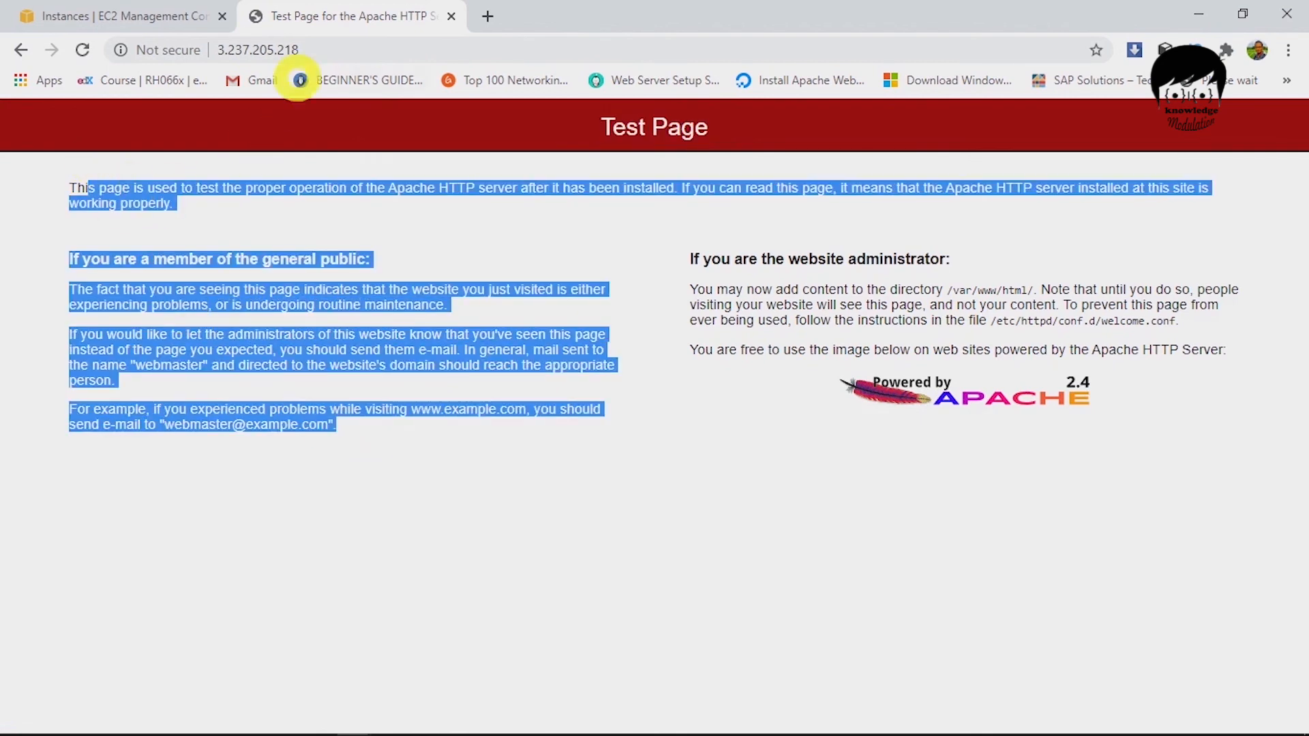
- Return to the EC2 instances list and terminate the "My VPC for Demo" instance
key(alt+Tab)
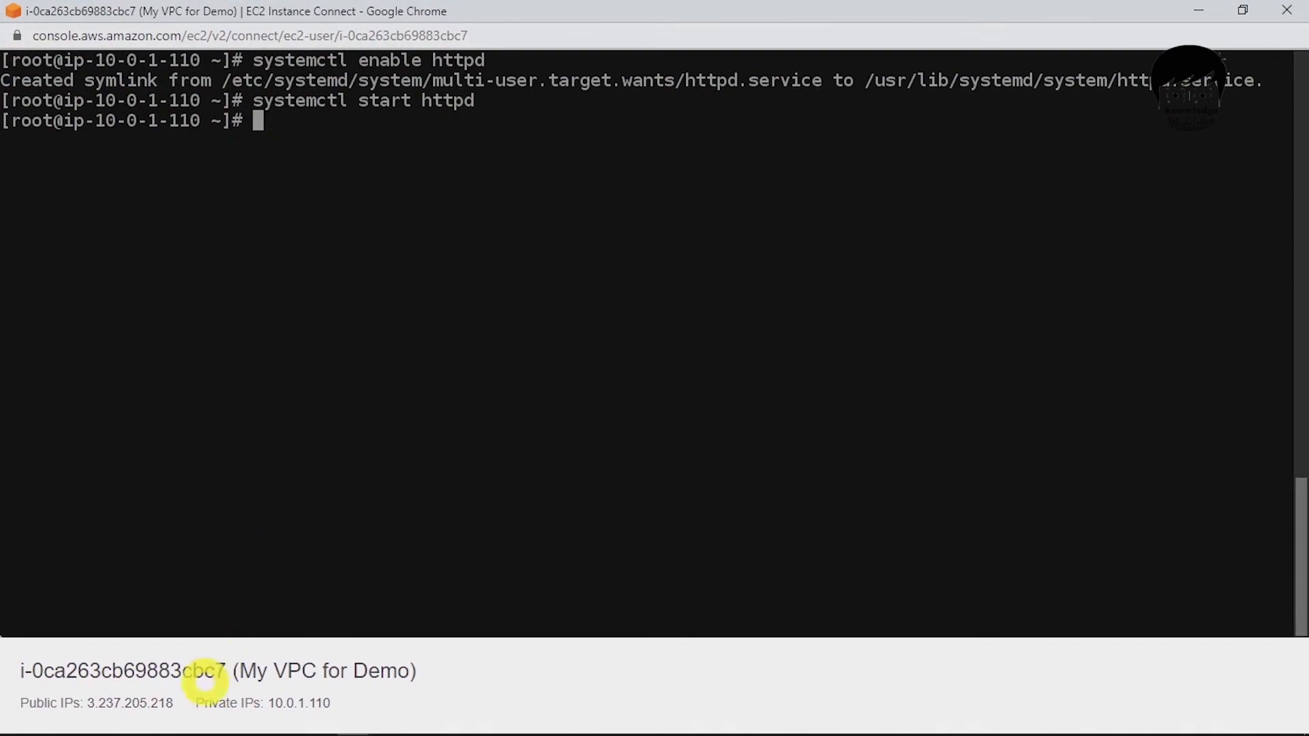
key(alt+Tab)
right_click(292, 285)
mouse_move(409, 381)
click(582, 469)
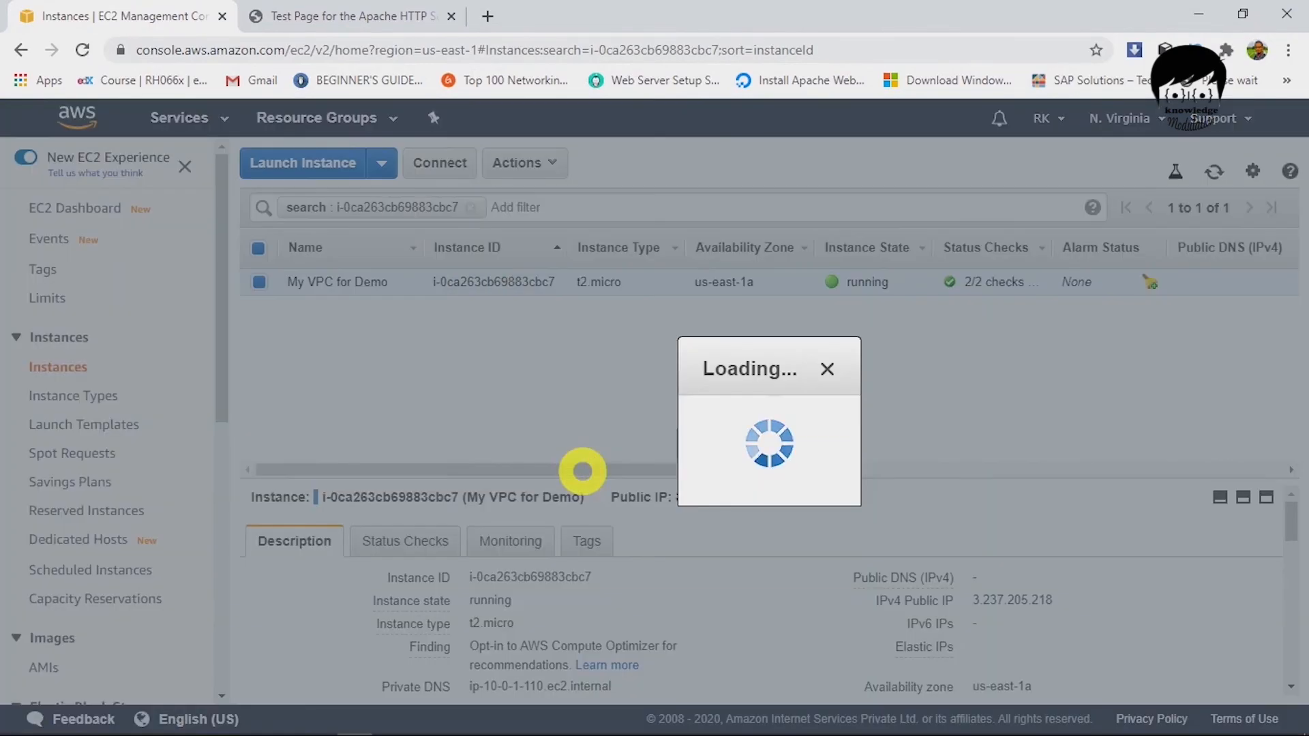
click(1043, 545)
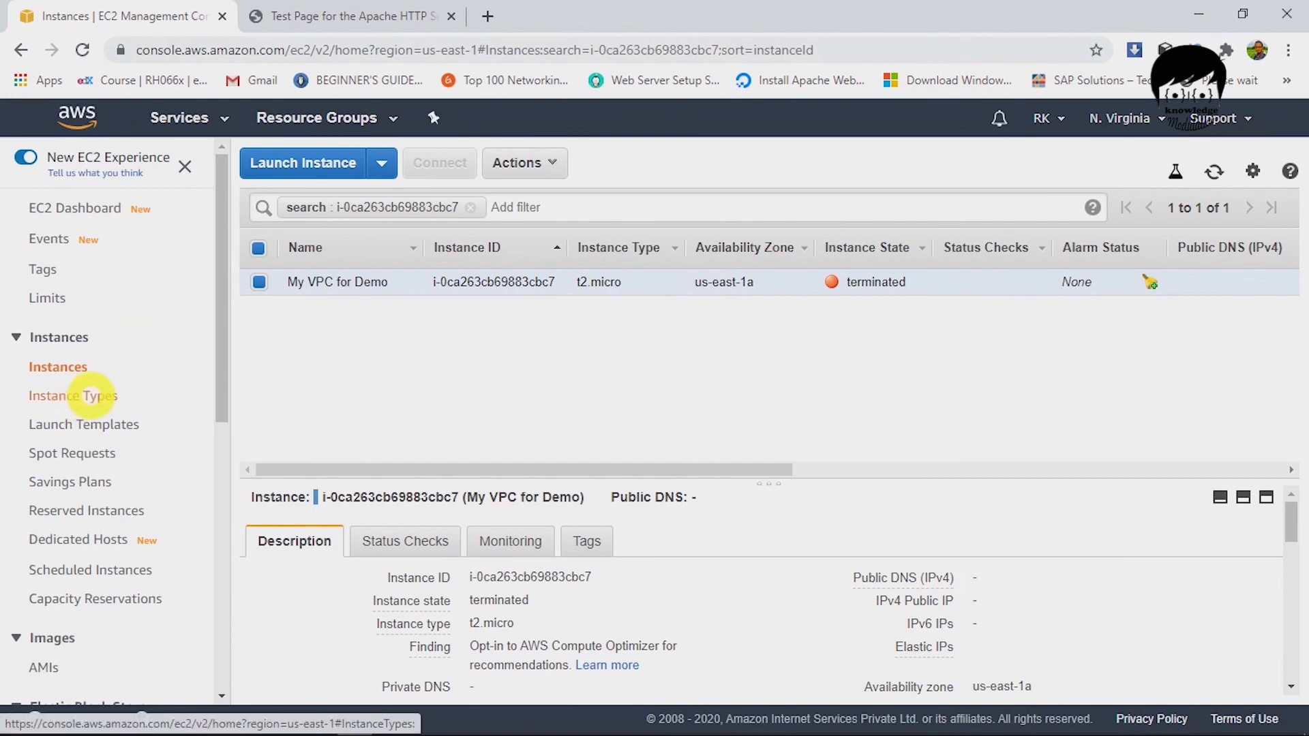
- Go to the VPC service and open the list of VPCs, enlarging the list area above the details pane
click(217, 117)
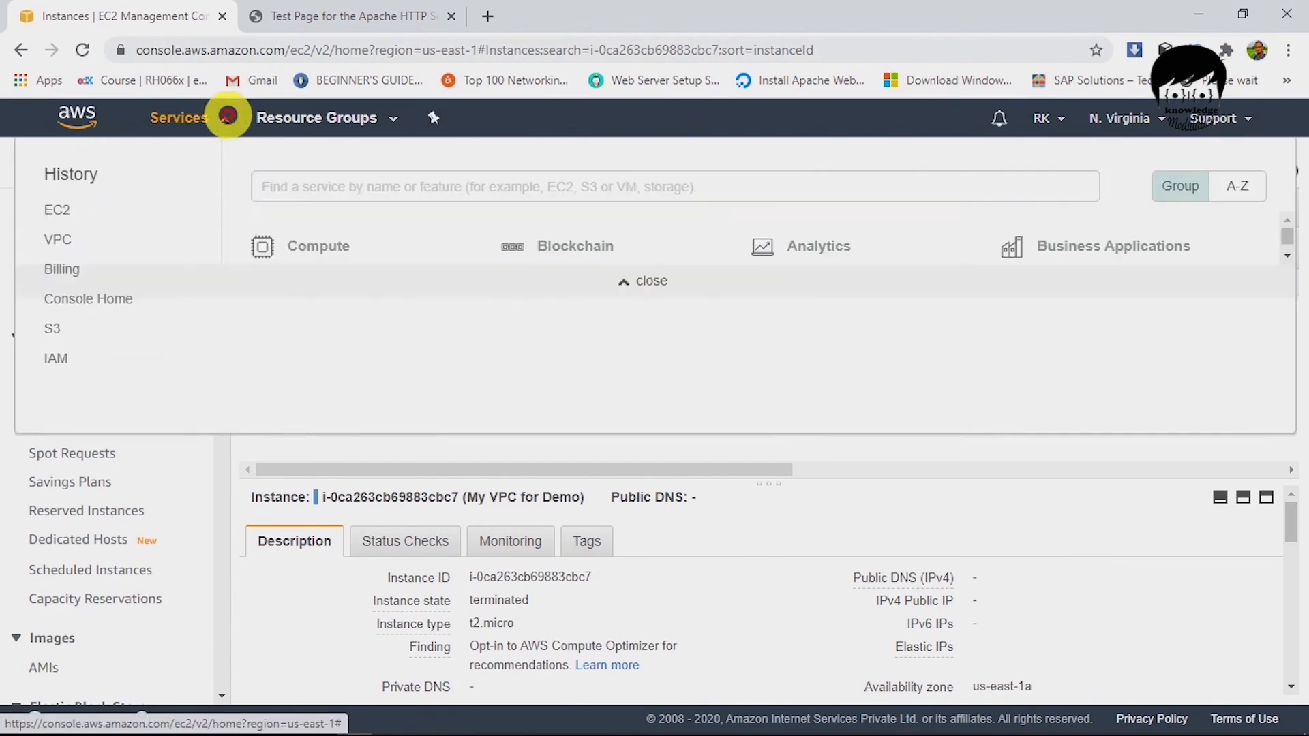
click(70, 242)
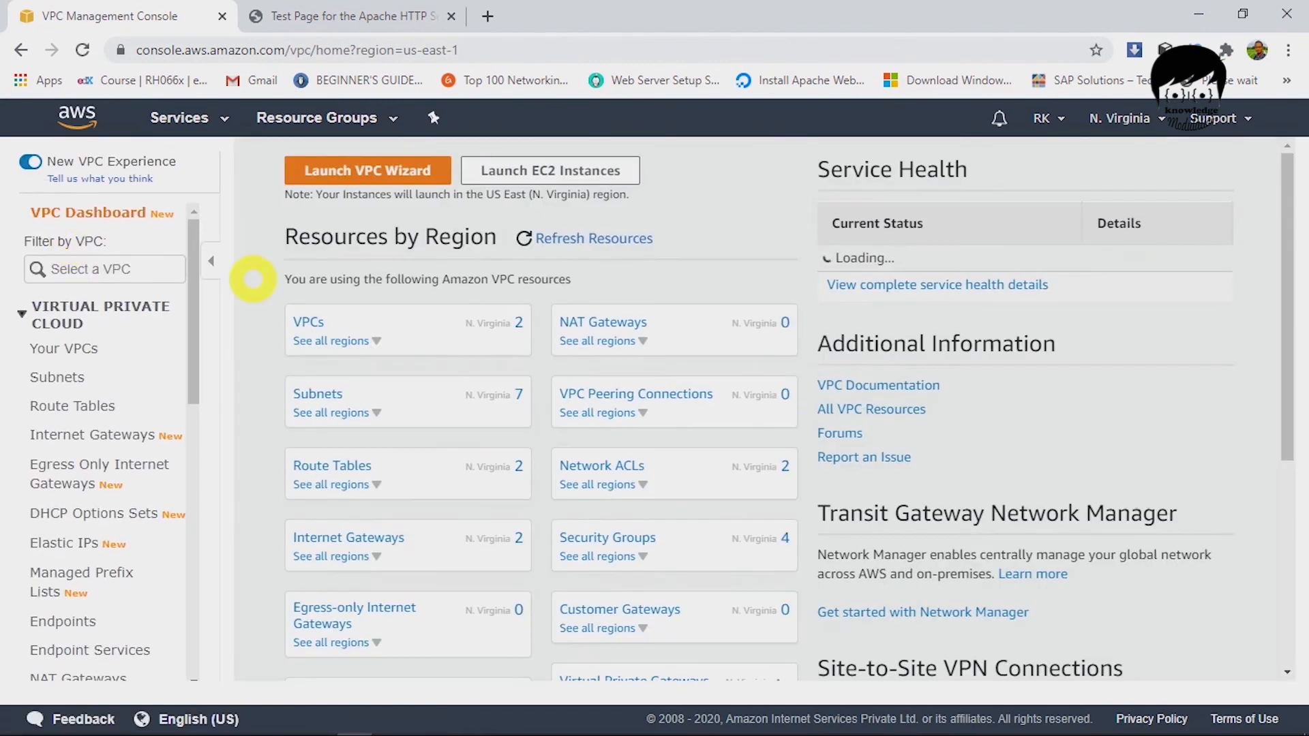
click(309, 317)
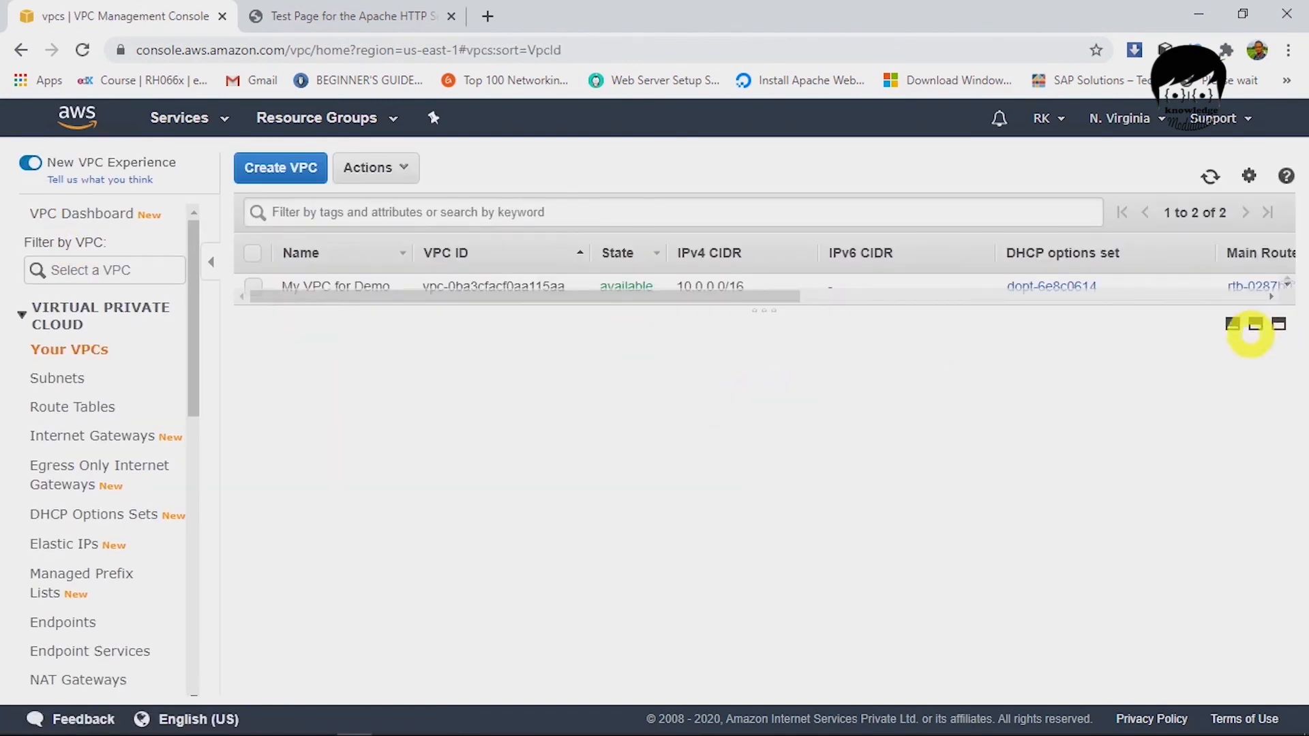
click(1254, 326)
- Delete the "My VPC for Demo" VPC with its associated objects, retrying the deletion if it fails
click(253, 287)
click(400, 167)
click(382, 205)
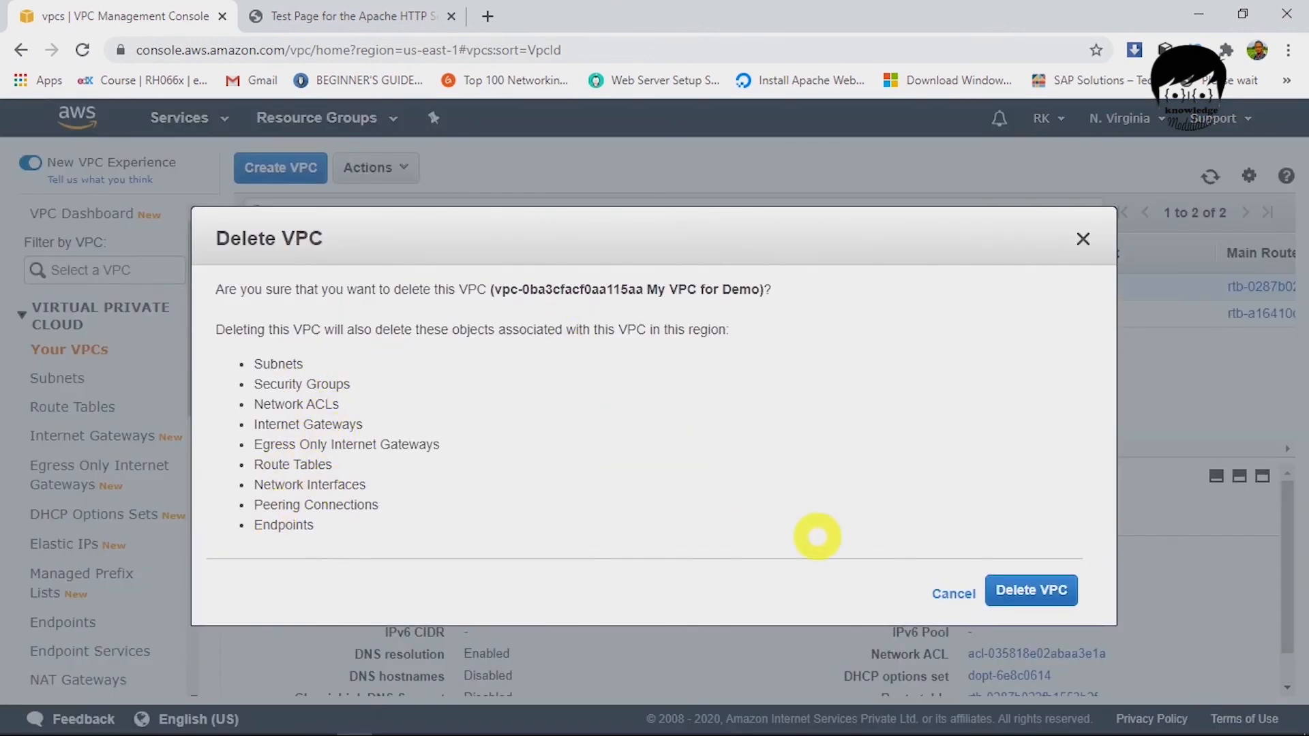
click(1047, 597)
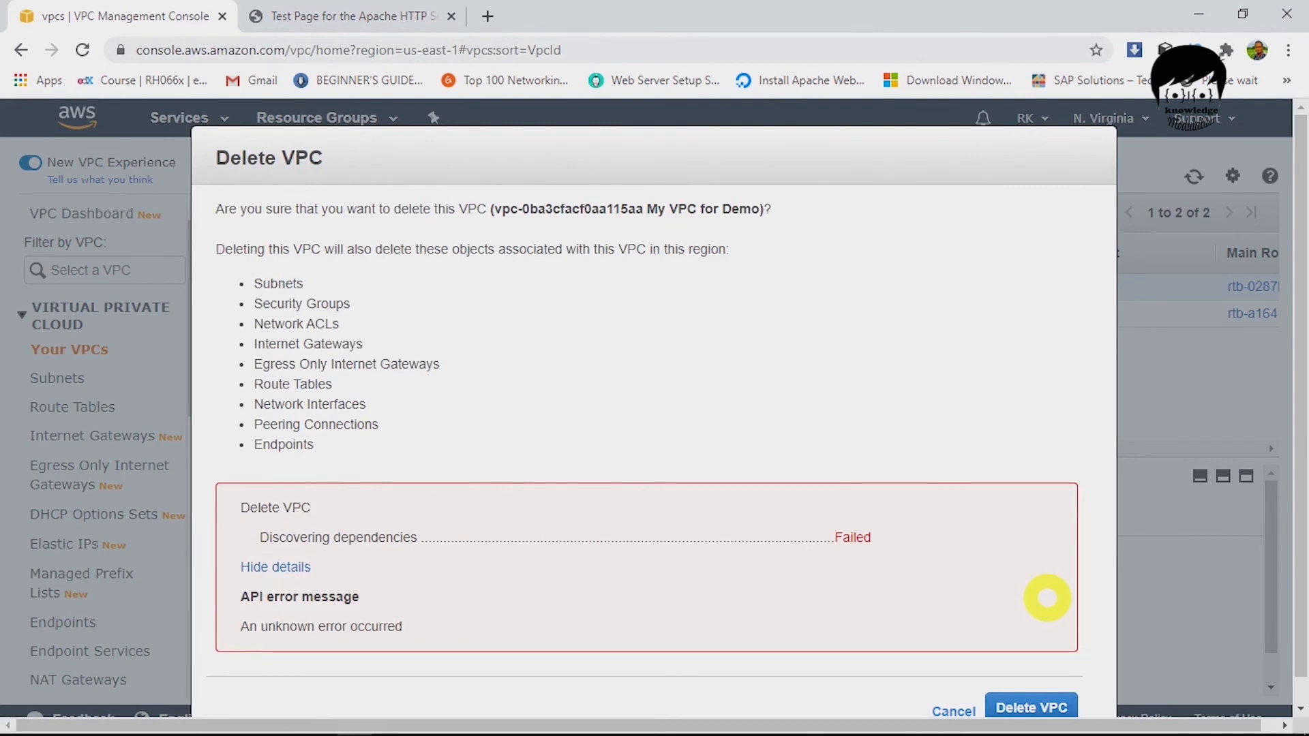
click(1032, 707)
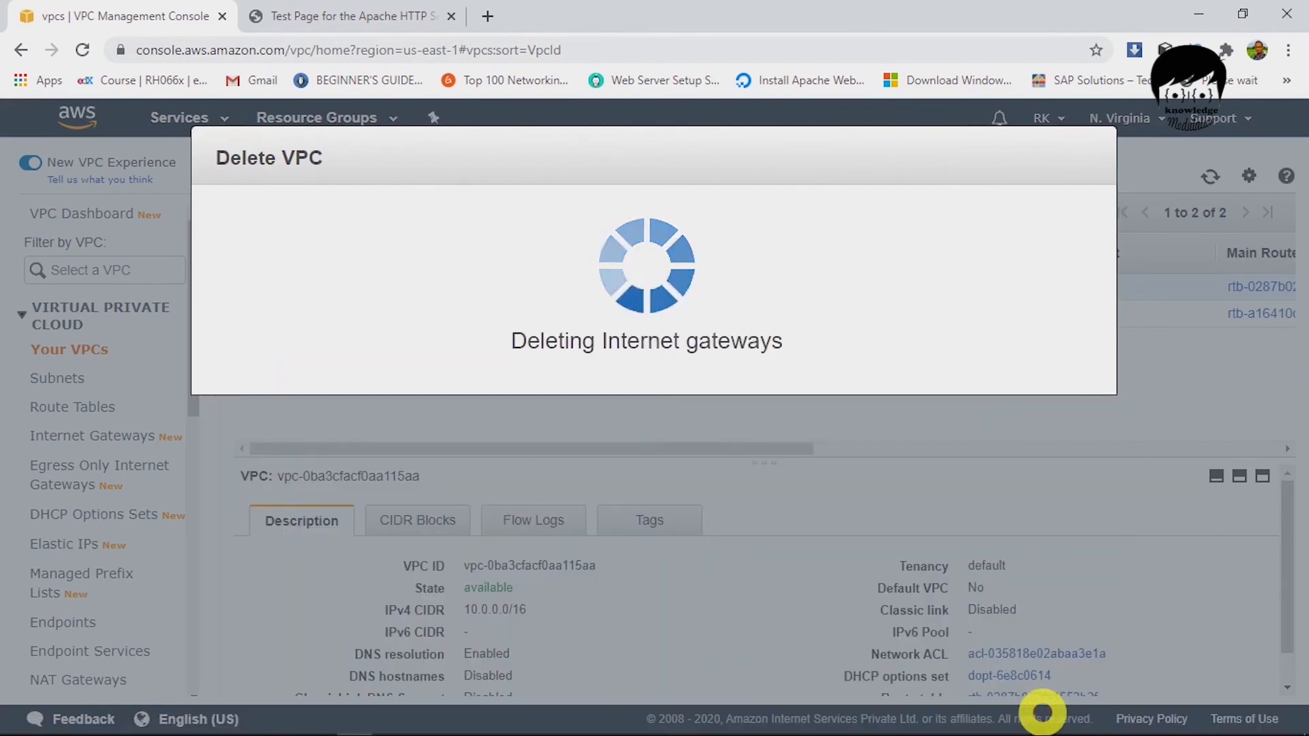
click(1037, 287)
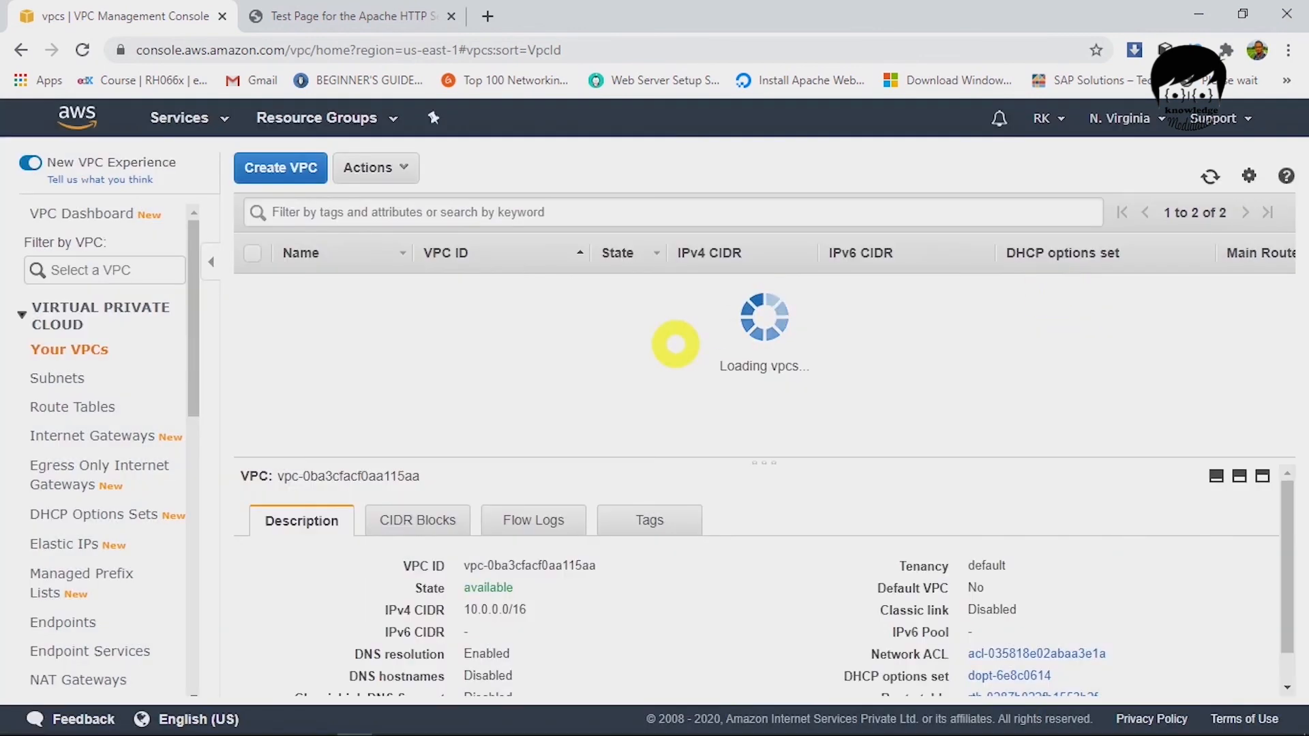
- Check the Subnets and Route Tables lists for leftovers of the deleted VPC
click(403, 167)
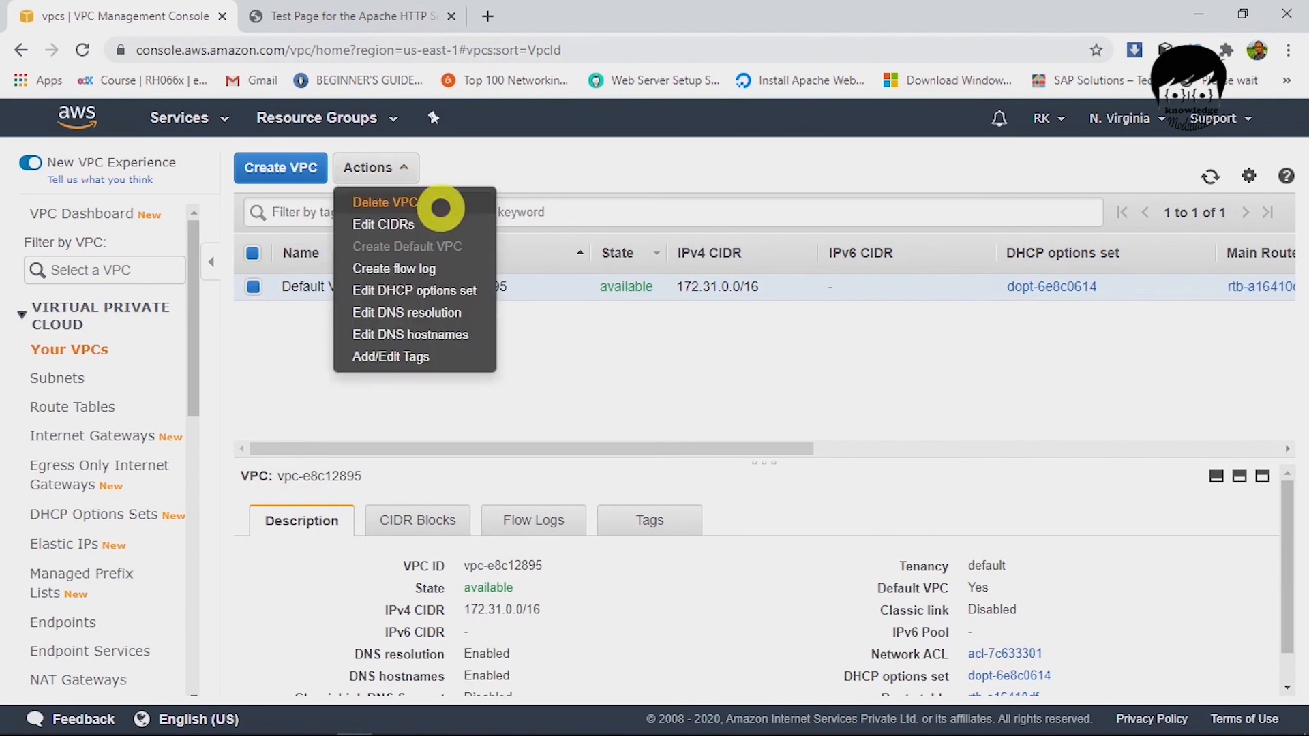
click(47, 379)
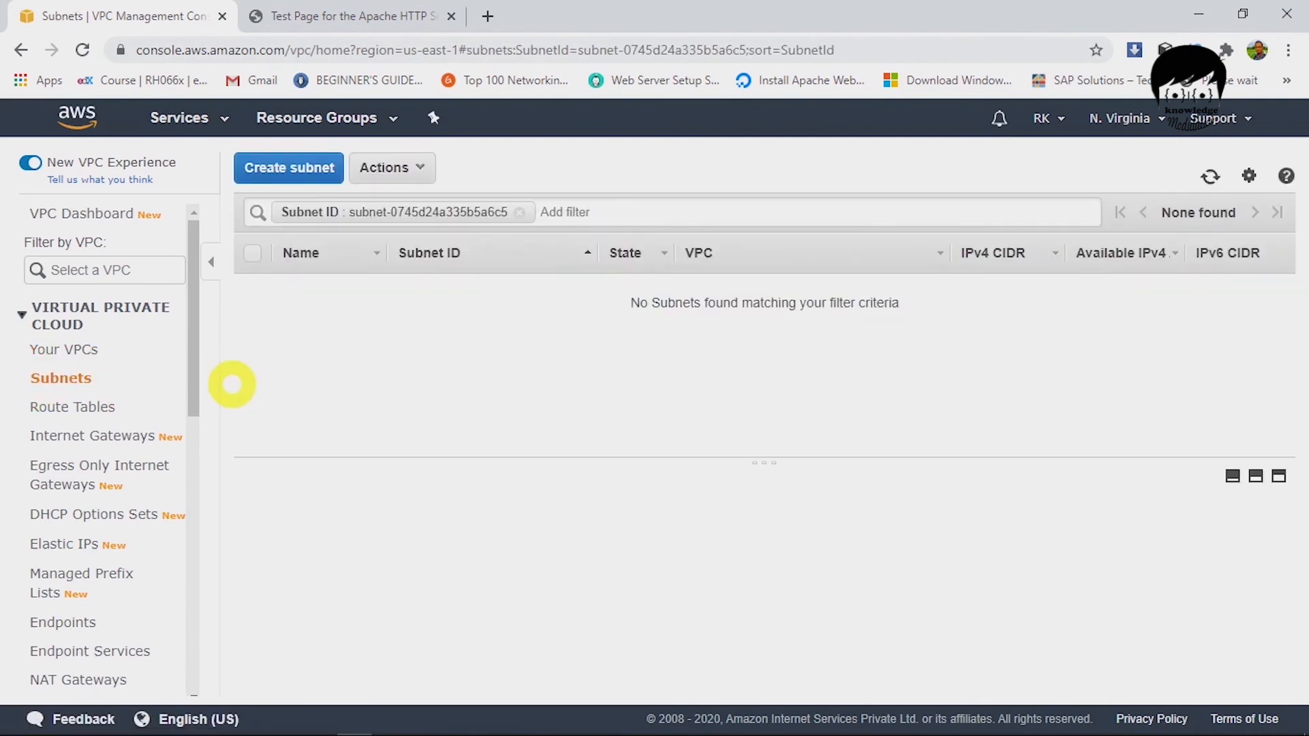
click(82, 407)
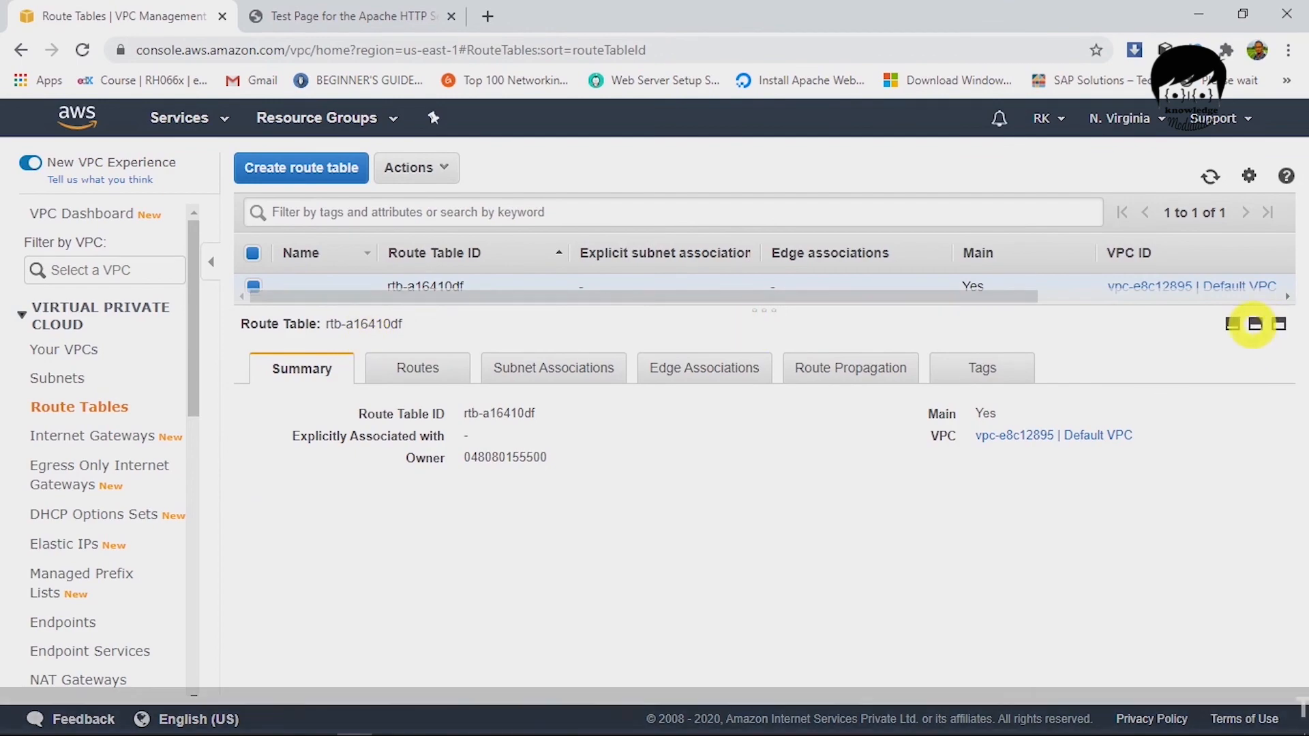